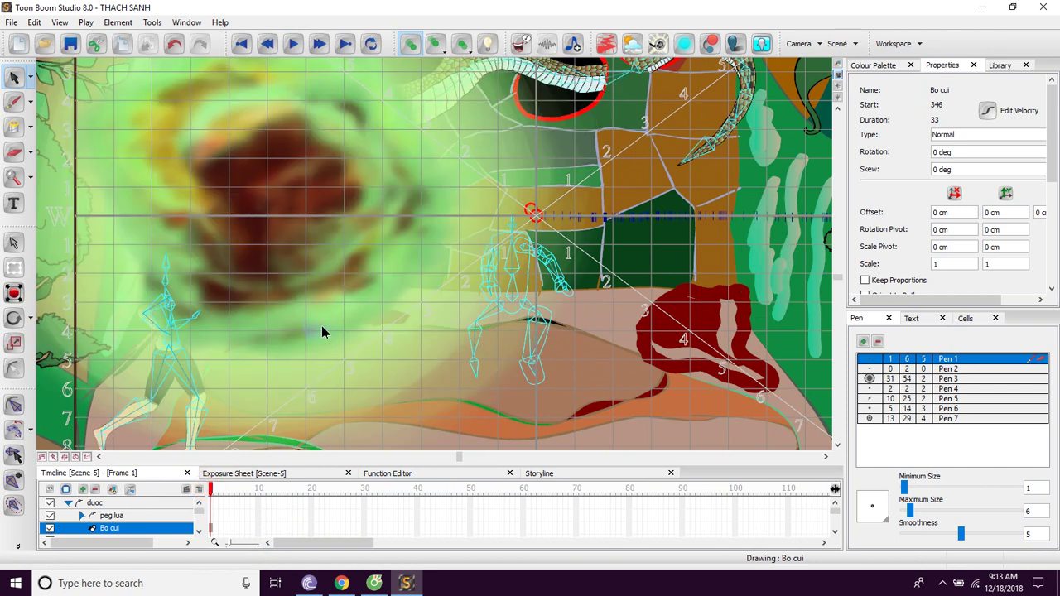
Play back the current THACH SANH scene and stop the playback
{"action": "left_click", "coordinate": [294, 47]}
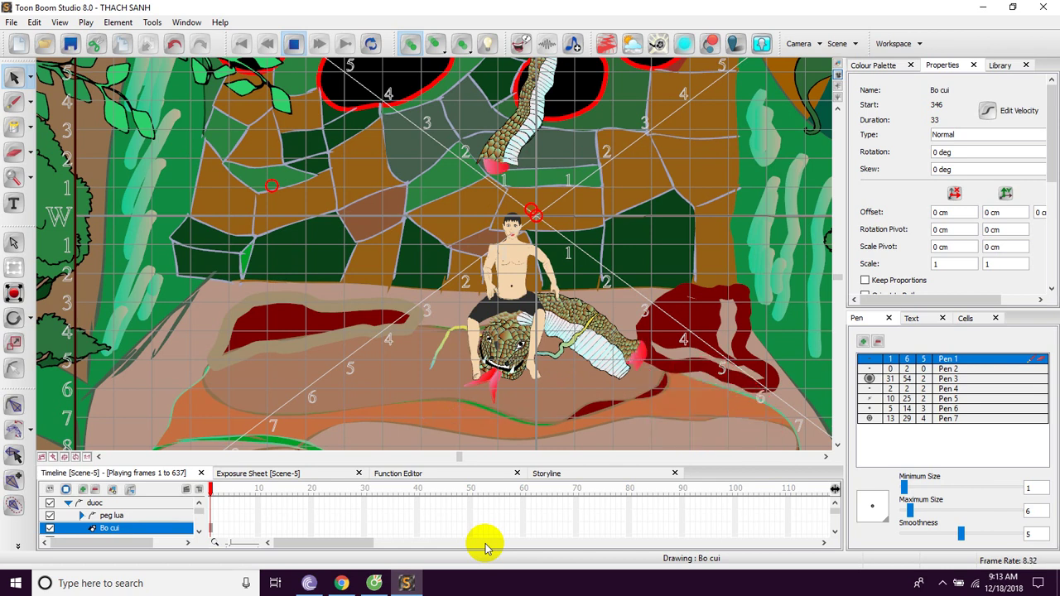
{"action": "left_click", "coordinate": [294, 46]}
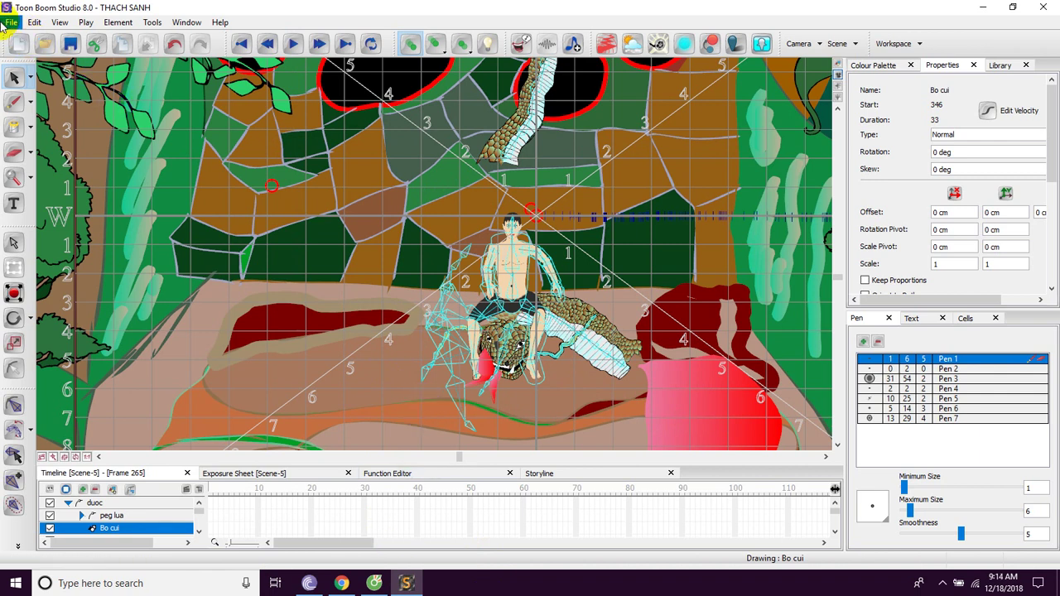
Open the recent project CUNG DIEN THACH SANH, discarding the changes to THACH SANH
{"action": "left_click", "coordinate": [6, 22]}
{"action": "mouse_move", "coordinate": [99, 66]}
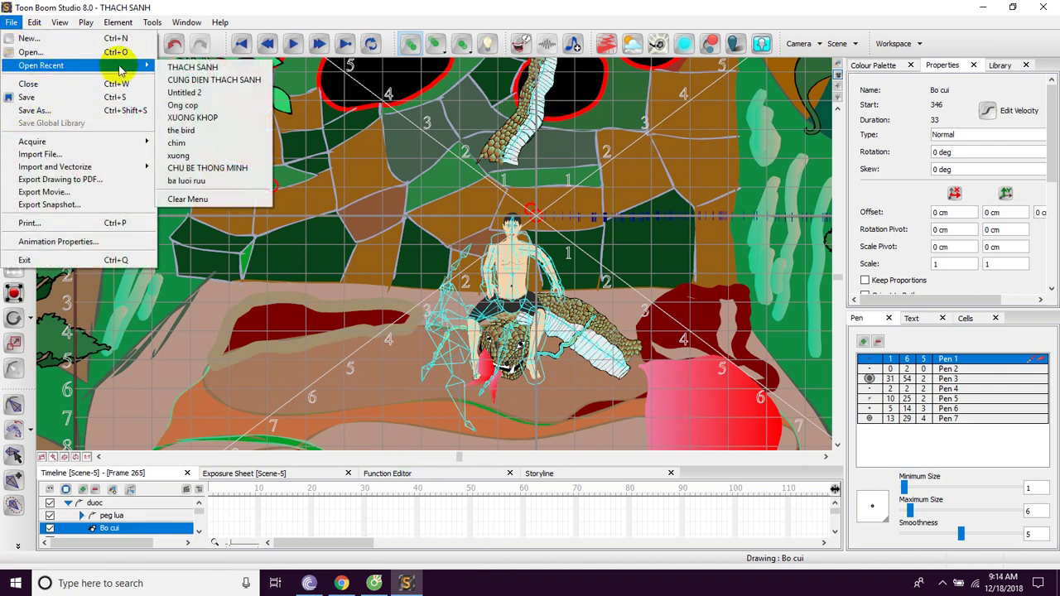
{"action": "left_click", "coordinate": [209, 81]}
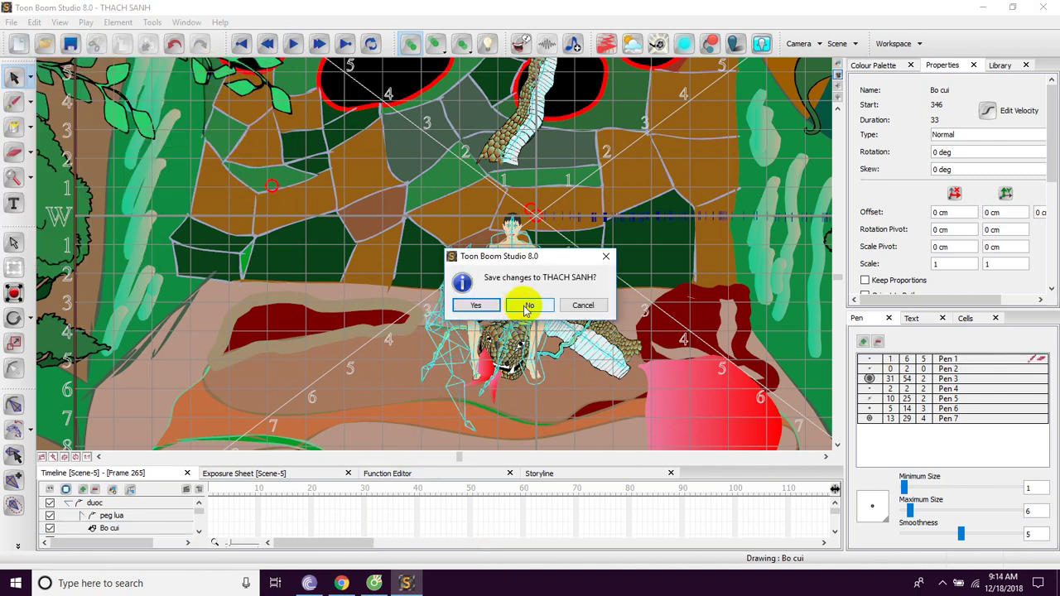
{"action": "left_click", "coordinate": [532, 308]}
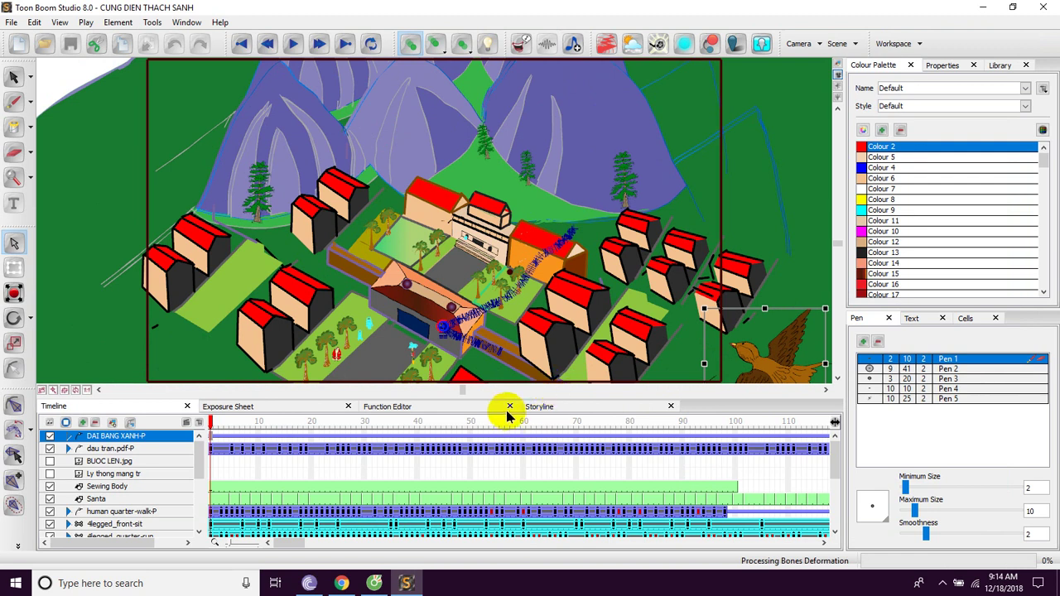
Enlarge the camera view above the timeline and play back the palace scene
{"action": "left_click", "coordinate": [497, 346]}
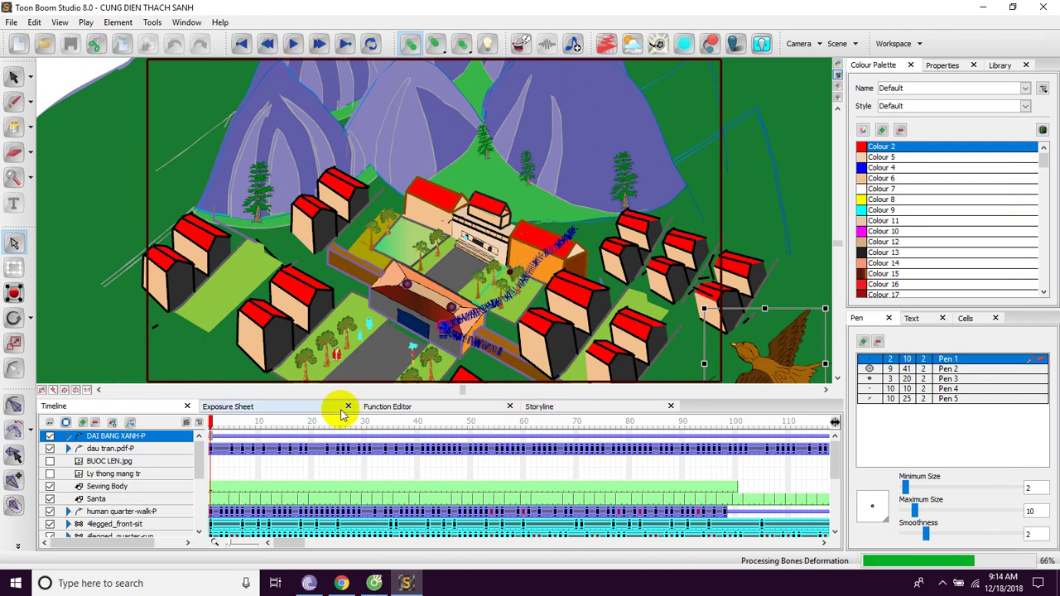
{"action": "left_click", "coordinate": [745, 304]}
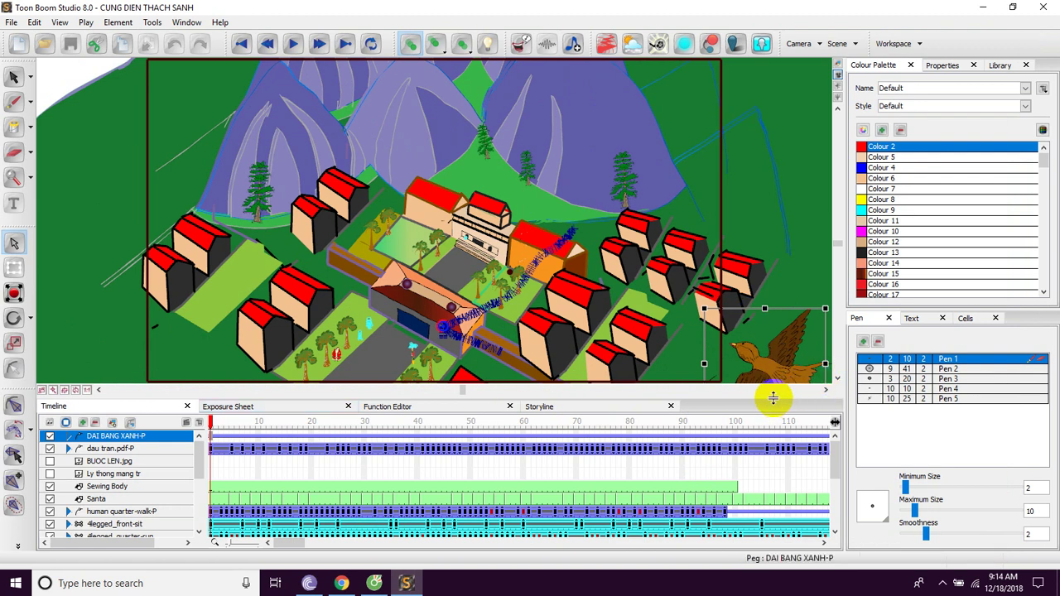
{"action": "left_click_drag", "start_coordinate": [774, 403], "coordinate": [776, 462]}
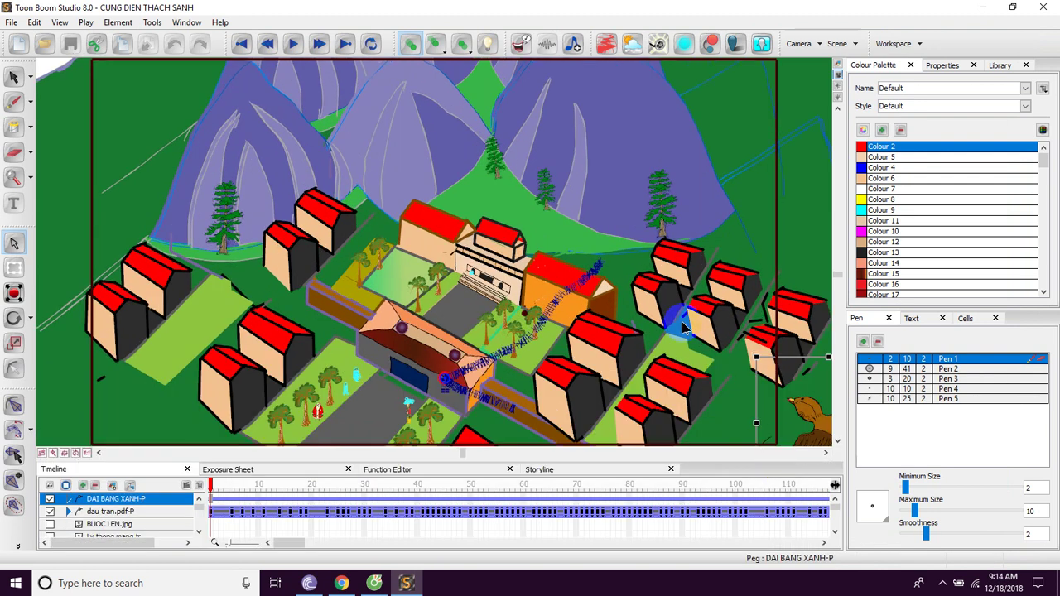
{"action": "scroll", "coordinate": [682, 324], "scroll_direction": "down", "scroll_amount": 1}
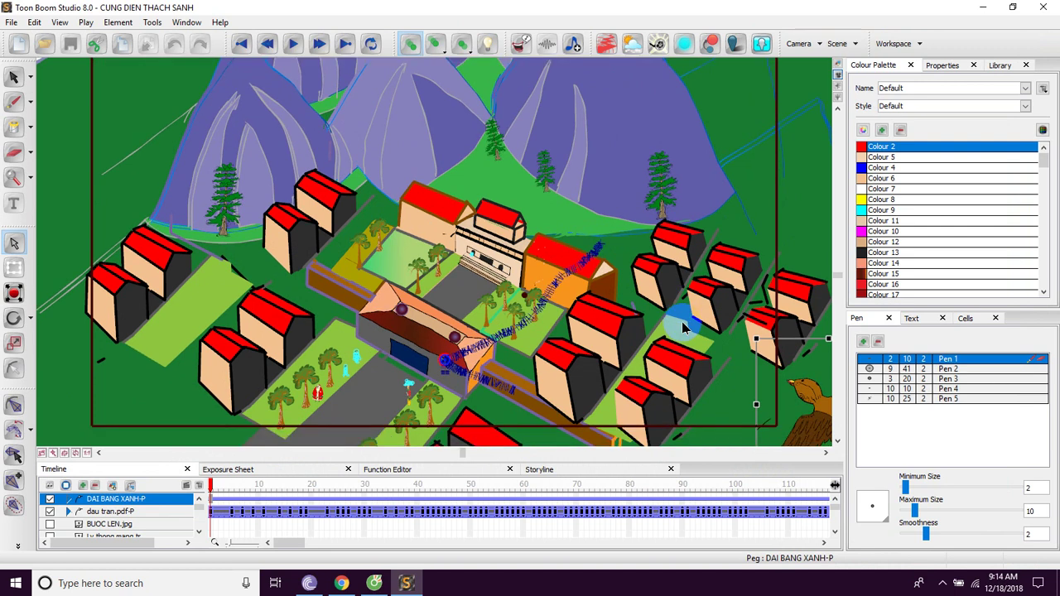
{"action": "scroll", "coordinate": [684, 327], "scroll_direction": "up", "scroll_amount": 1}
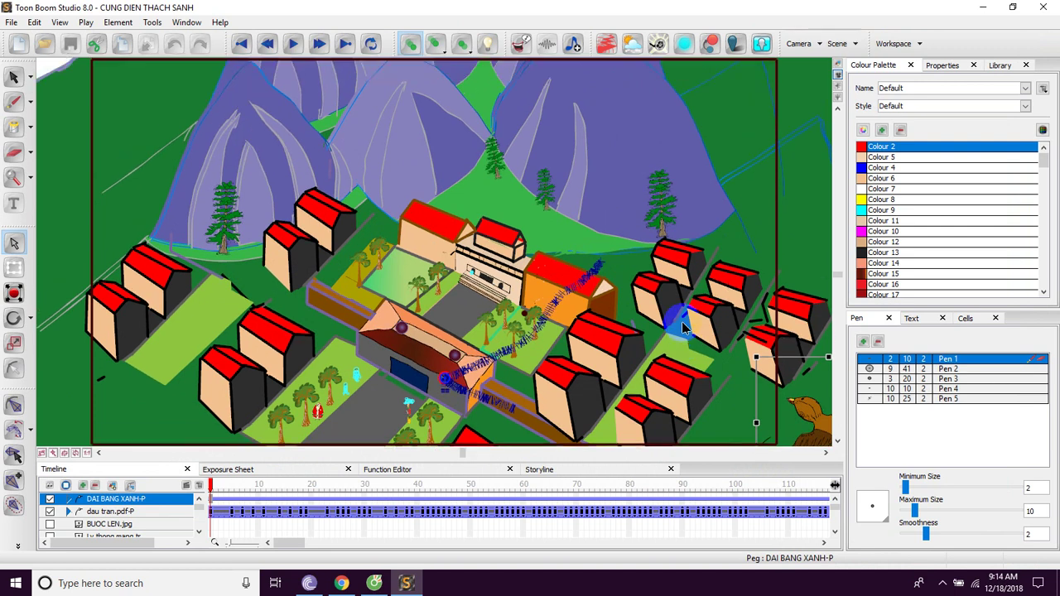
{"action": "left_click", "coordinate": [292, 47]}
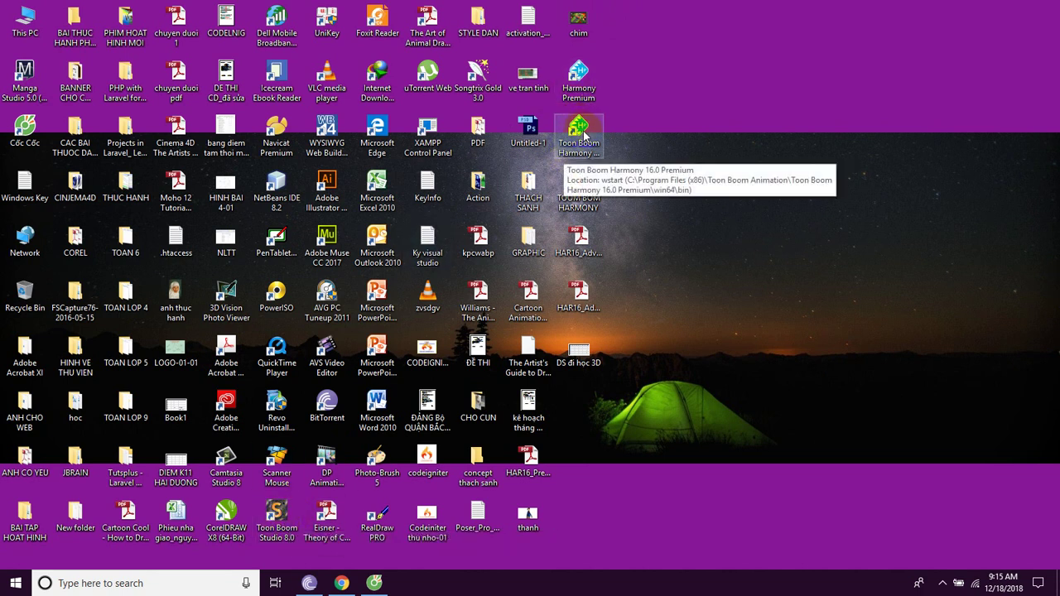
Start Toon Boom Studio, reopen the recent project CUNG DIEN THACH SANH and switch to Scene-3
{"action": "double_click", "coordinate": [278, 512]}
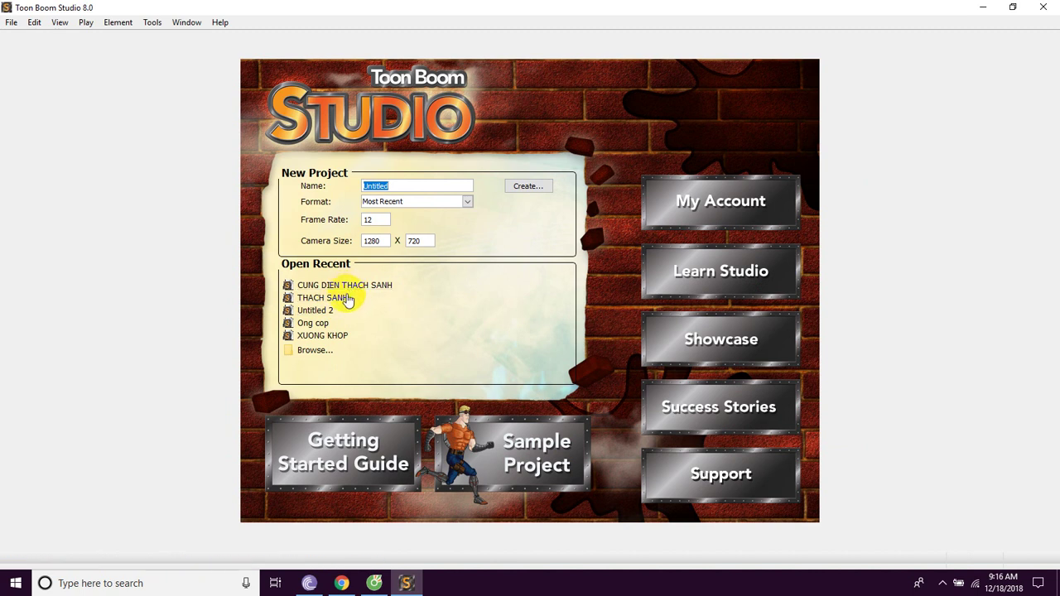
{"action": "left_click", "coordinate": [352, 285]}
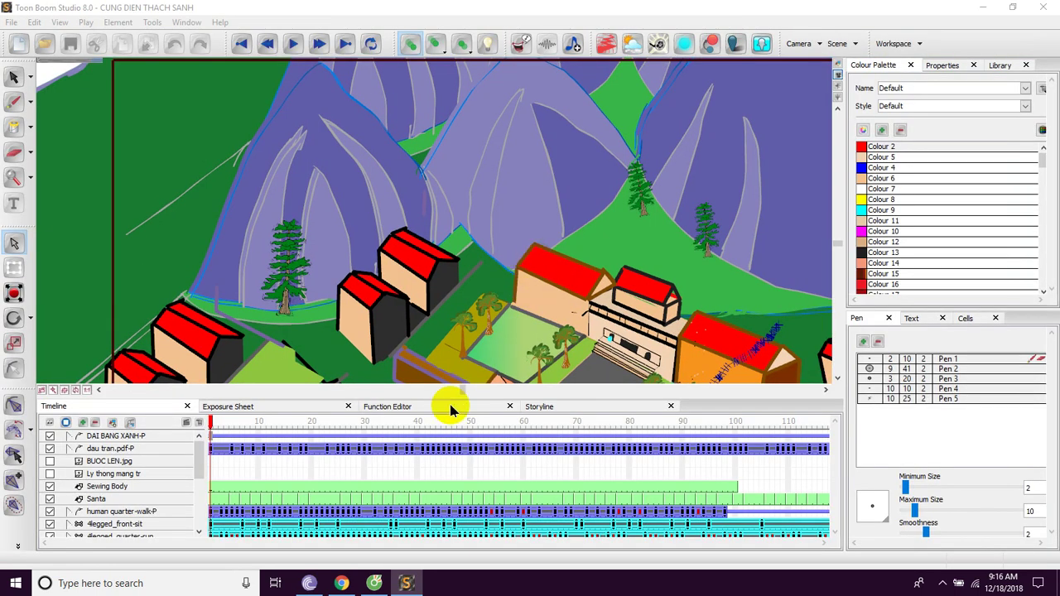
{"action": "left_click", "coordinate": [545, 408]}
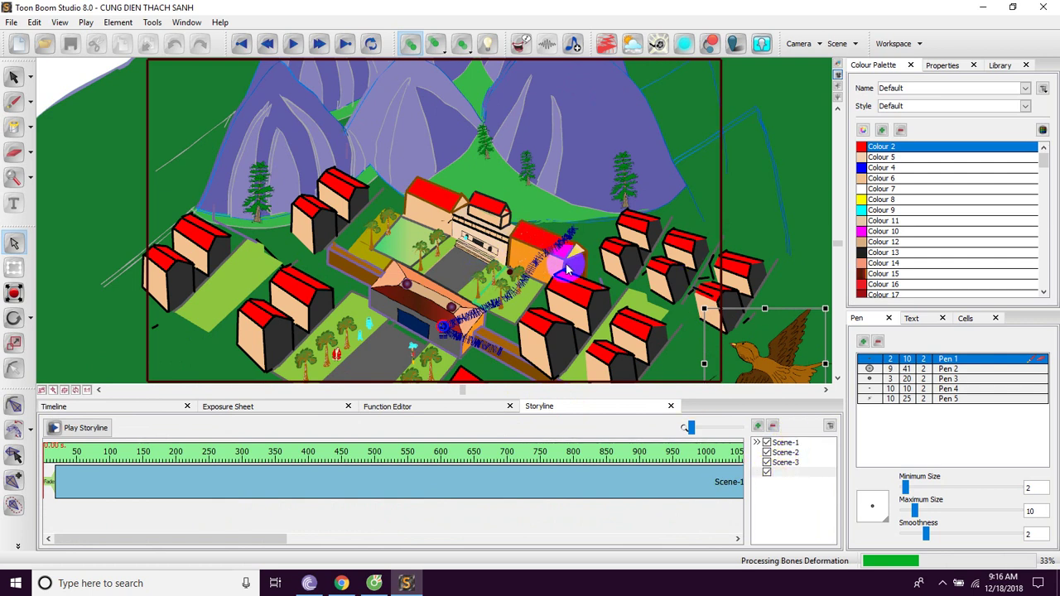
{"action": "left_click", "coordinate": [786, 462]}
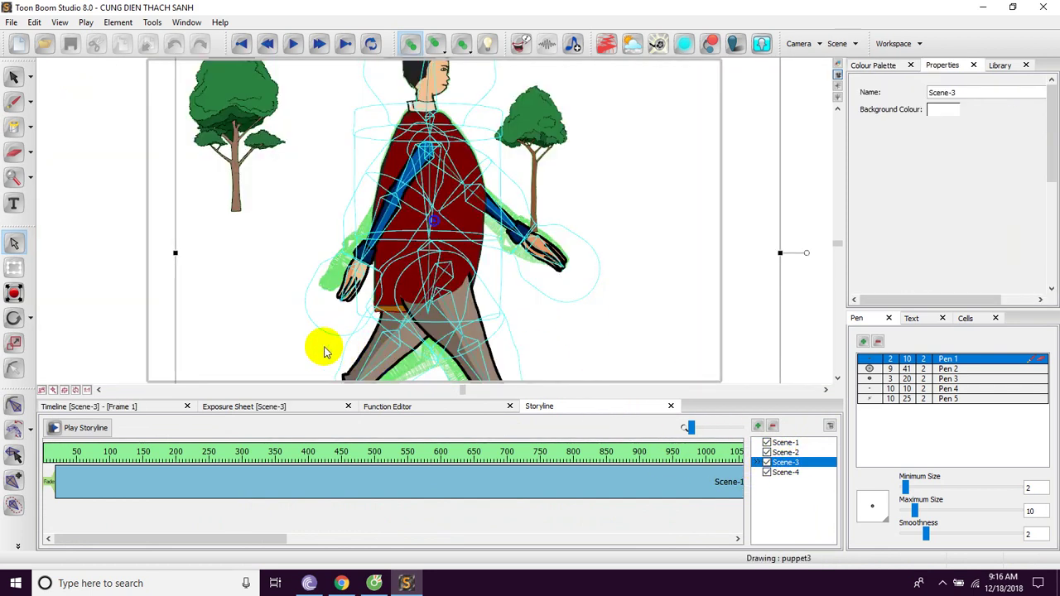
Collapse the human side-walk bone element in Scene-3's timeline and delete it together with its puppet
{"action": "left_click", "coordinate": [103, 405]}
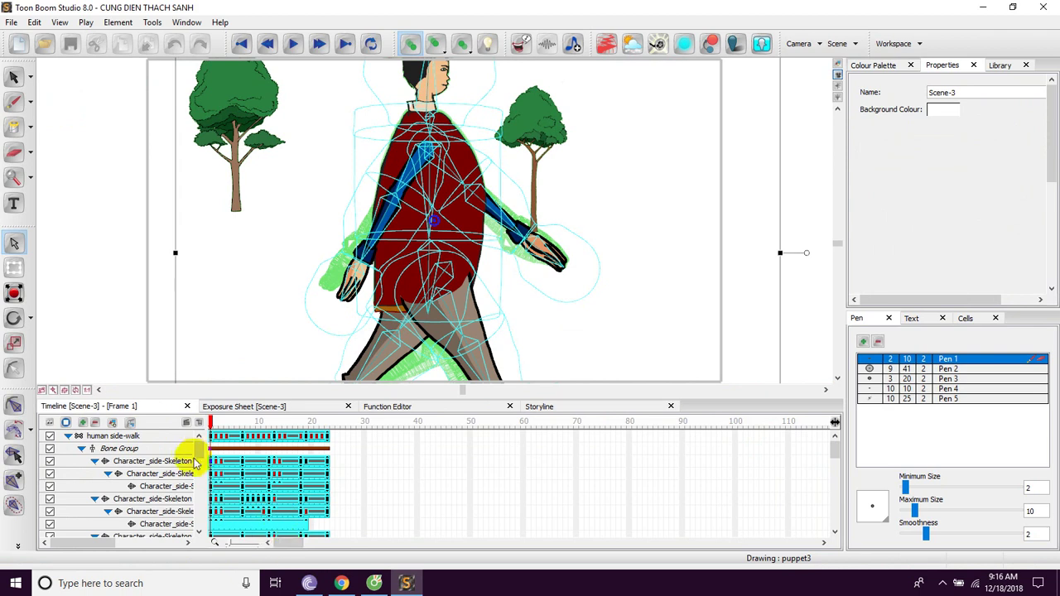
{"action": "left_click", "coordinate": [69, 437]}
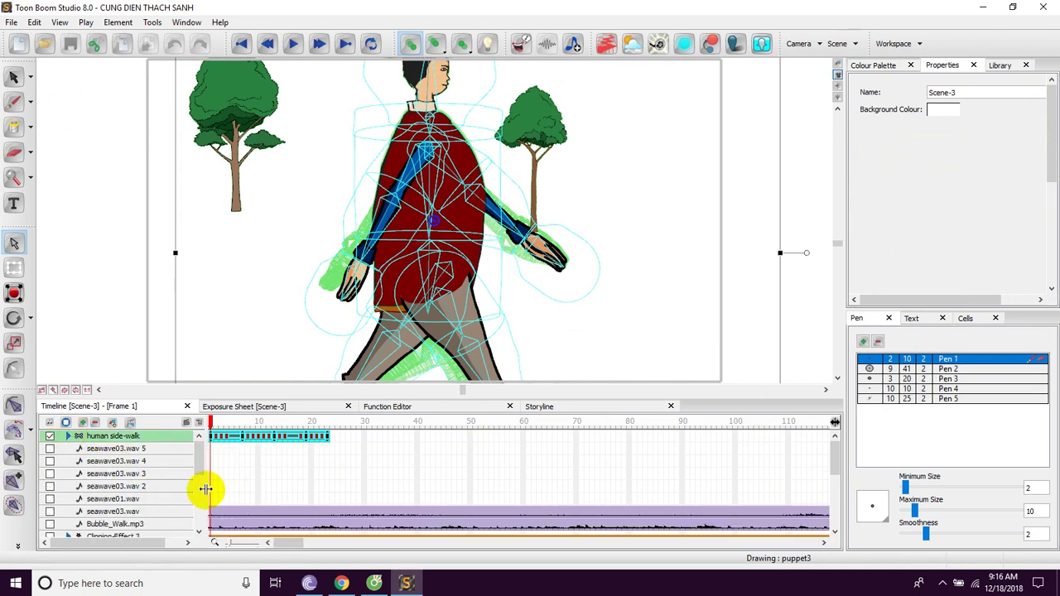
{"action": "mouse_move", "coordinate": [201, 461]}
{"action": "left_mouse_down"}
{"action": "mouse_move", "coordinate": [194, 499]}
{"action": "mouse_move", "coordinate": [197, 456]}
{"action": "mouse_move", "coordinate": [214, 458]}
{"action": "left_mouse_up"}
{"action": "scroll", "coordinate": [214, 458], "scroll_direction": "up", "scroll_amount": 1}
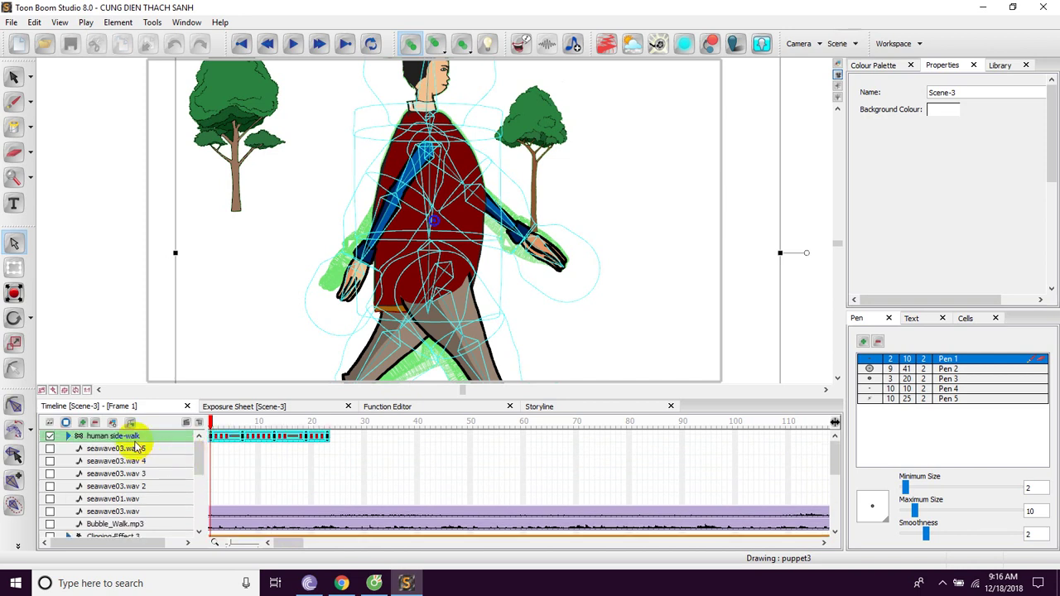
{"action": "left_click", "coordinate": [93, 436]}
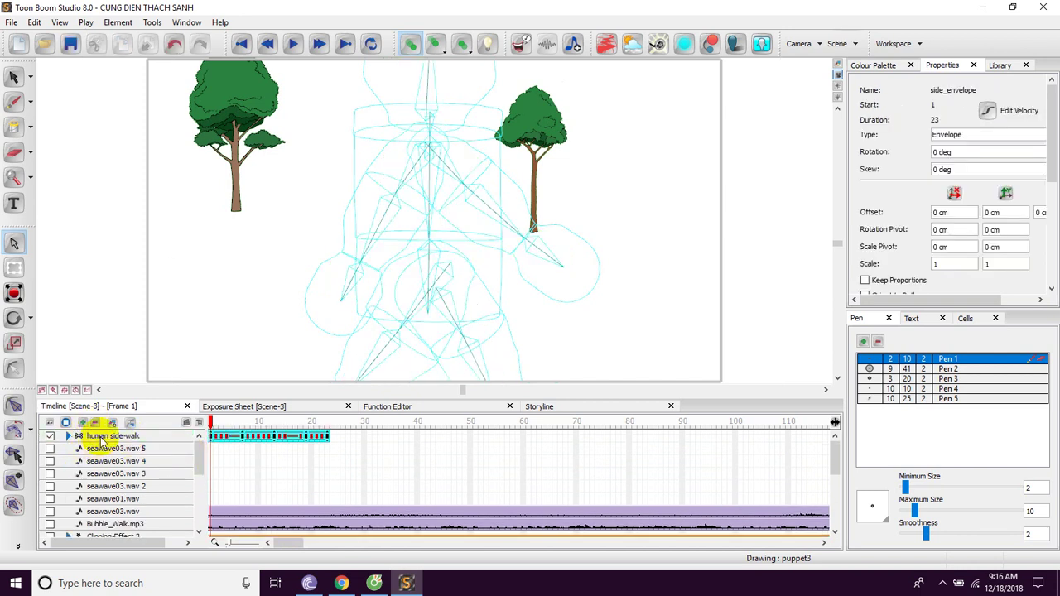
{"action": "left_click", "coordinate": [100, 437]}
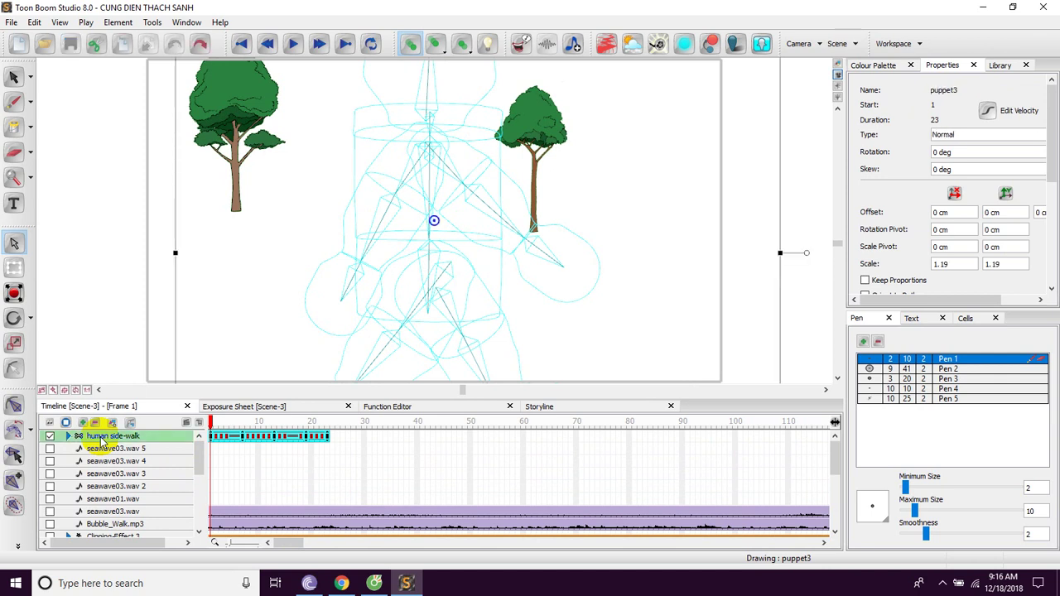
{"action": "left_click", "coordinate": [95, 423]}
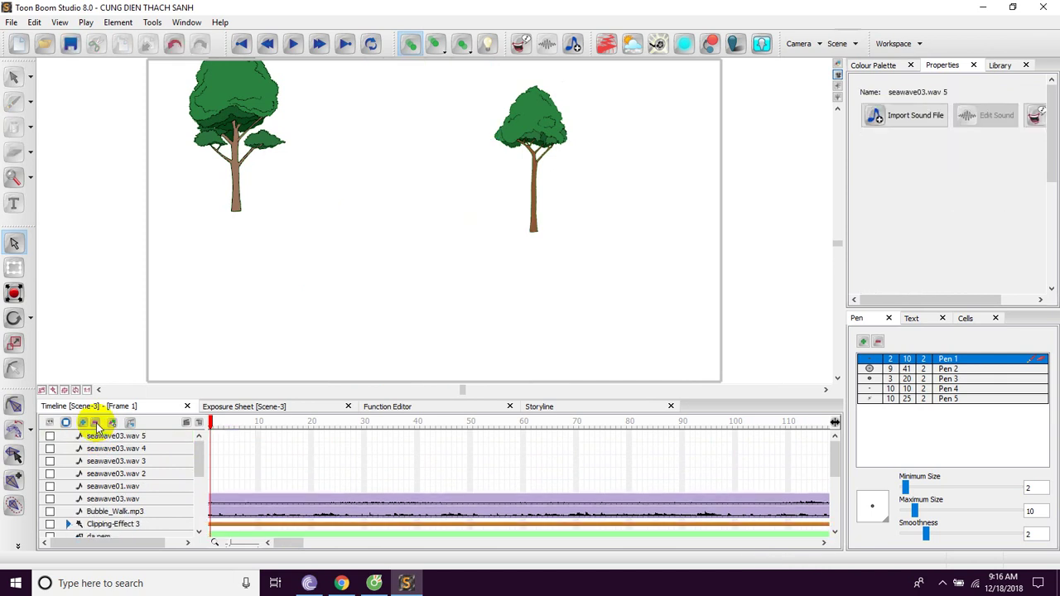
Enable the layers the tree, irelan, Clipping-Effect 2, CUNG DIEN THACH, nuoc bien, MAY and Camera-P
{"action": "left_click_drag", "start_coordinate": [196, 462], "coordinate": [196, 518]}
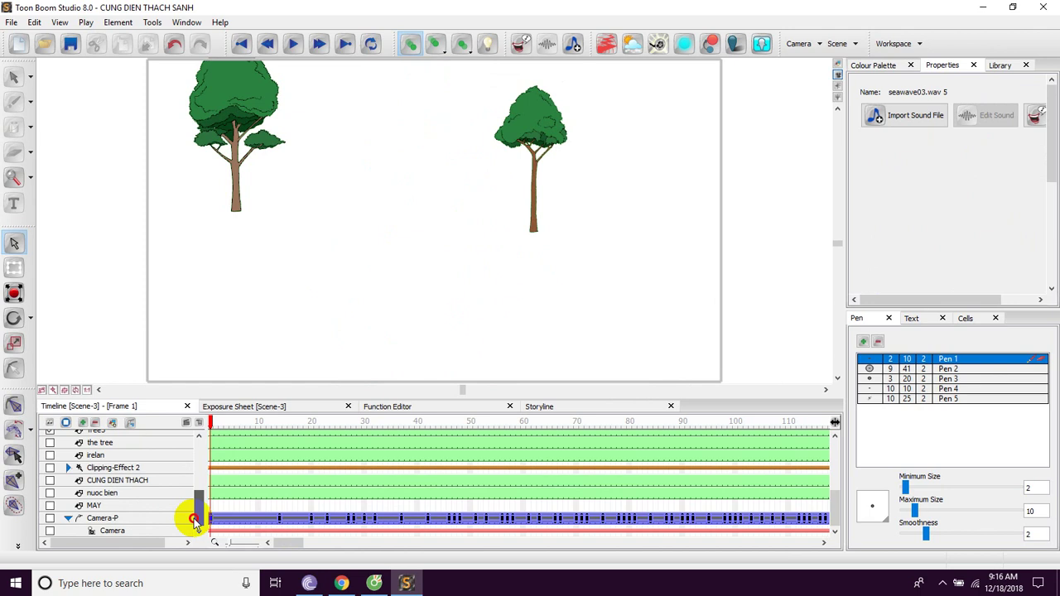
{"action": "left_click", "coordinate": [50, 443]}
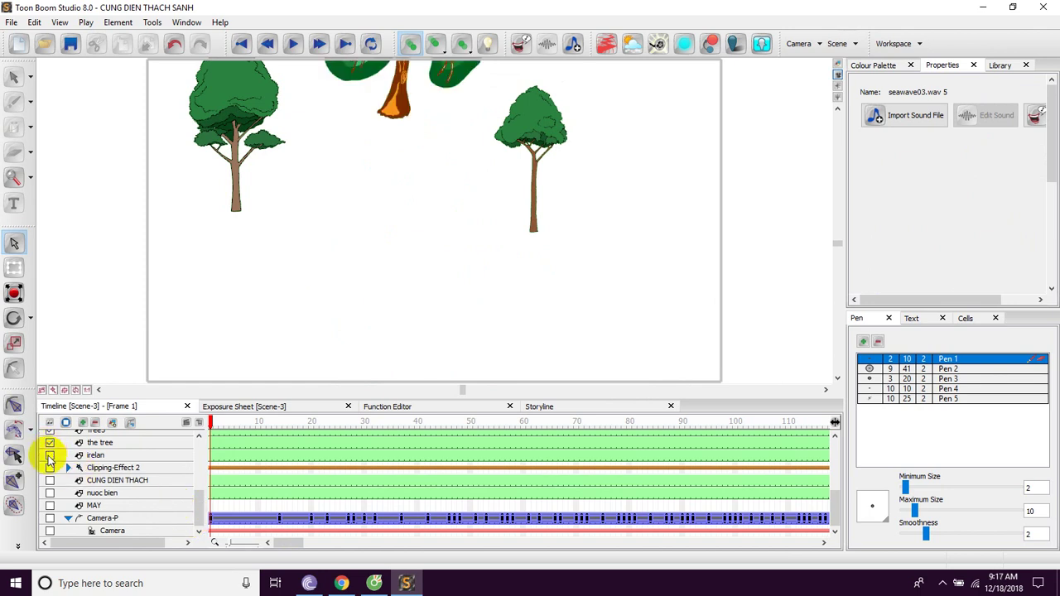
{"action": "left_click", "coordinate": [50, 456]}
{"action": "left_click", "coordinate": [49, 468]}
{"action": "left_click", "coordinate": [50, 480]}
{"action": "left_click", "coordinate": [50, 493]}
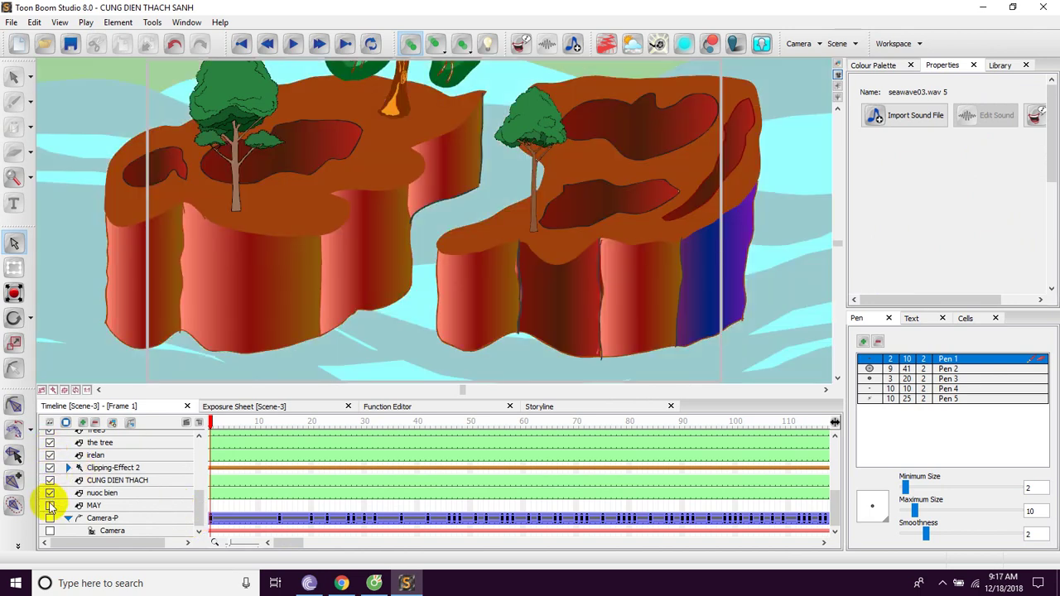
{"action": "left_click", "coordinate": [49, 519]}
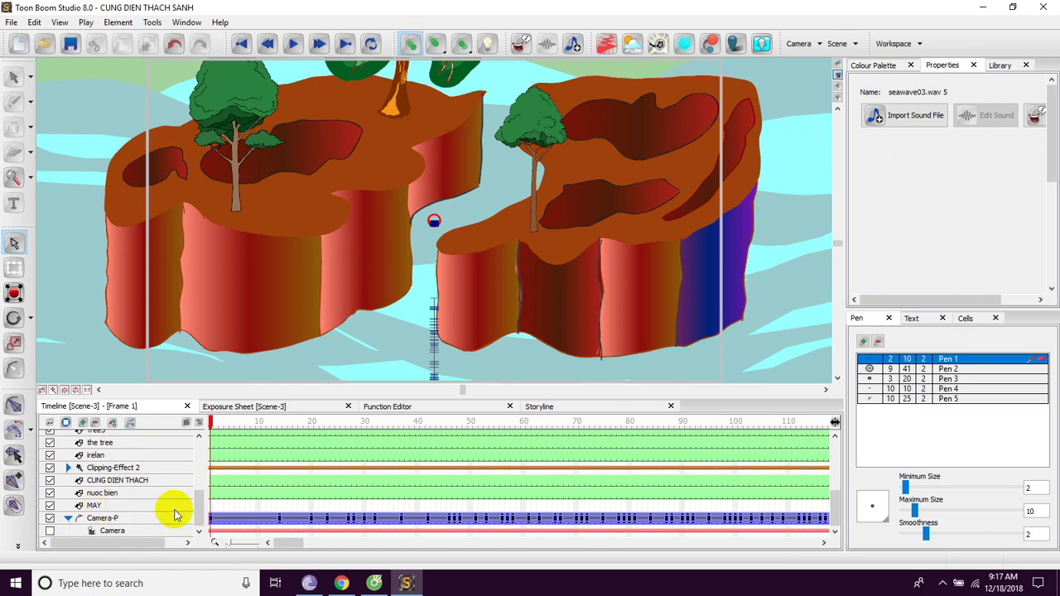
Enable the seawave sound layers, from seawave03.wav 5 down to seawave01.wav and seawave03.wav
{"action": "left_click_drag", "start_coordinate": [200, 502], "coordinate": [194, 428]}
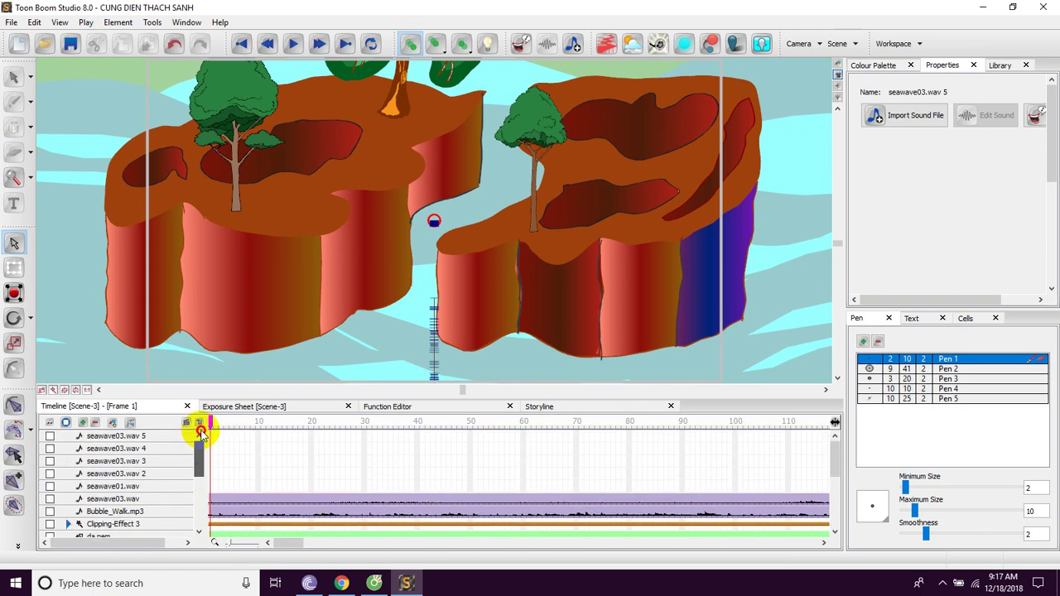
{"action": "left_click", "coordinate": [48, 437]}
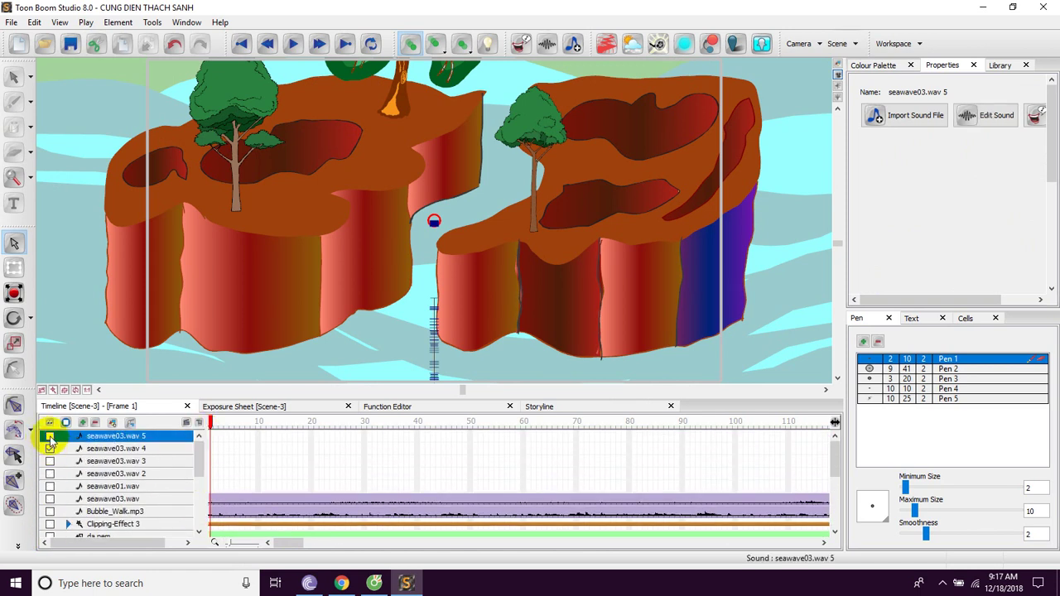
{"action": "left_click", "coordinate": [51, 464]}
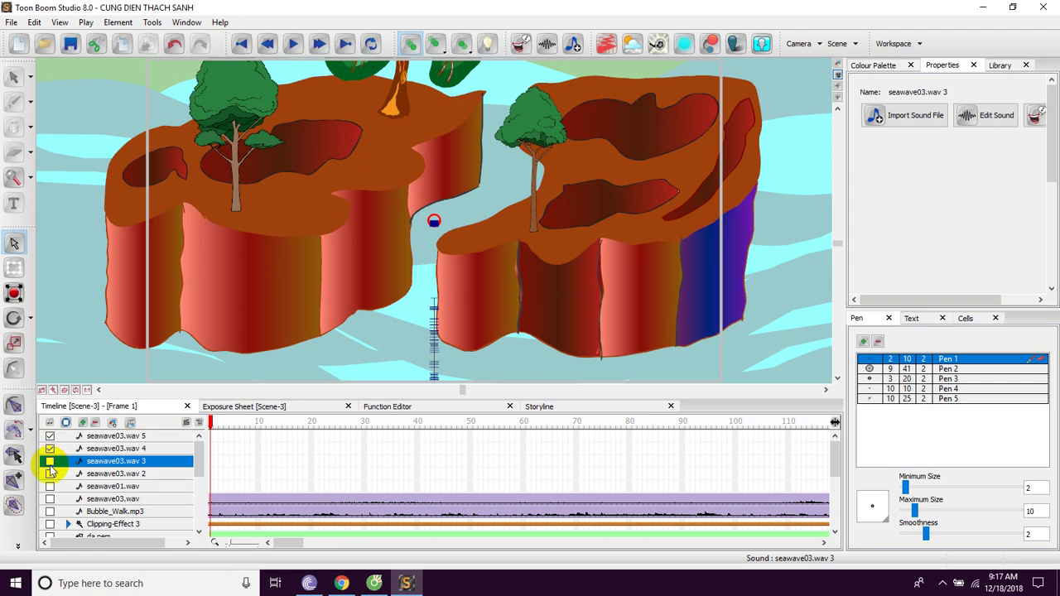
{"action": "left_click", "coordinate": [50, 476]}
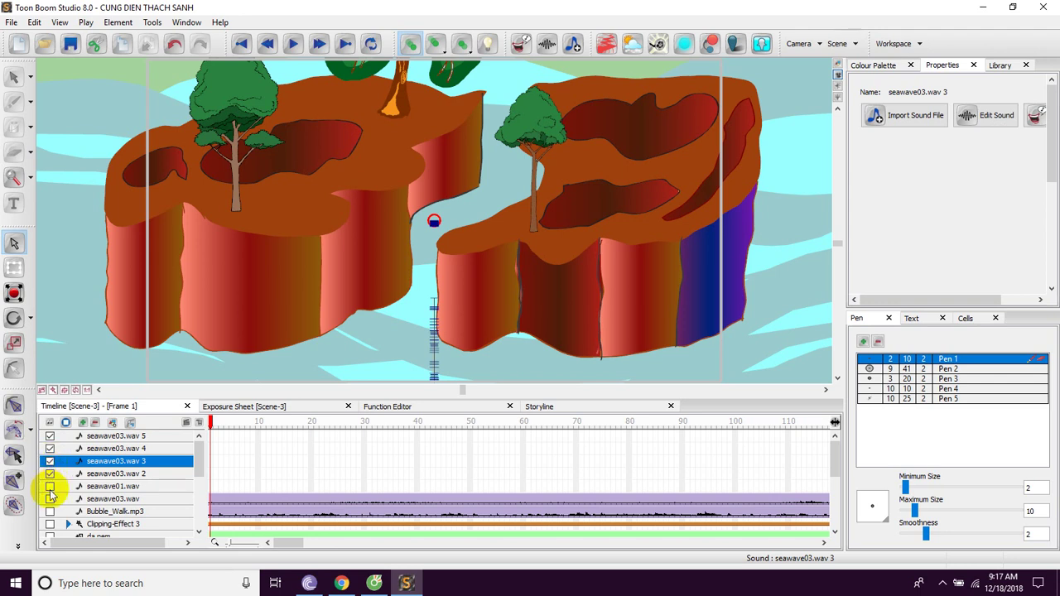
{"action": "left_click", "coordinate": [50, 499]}
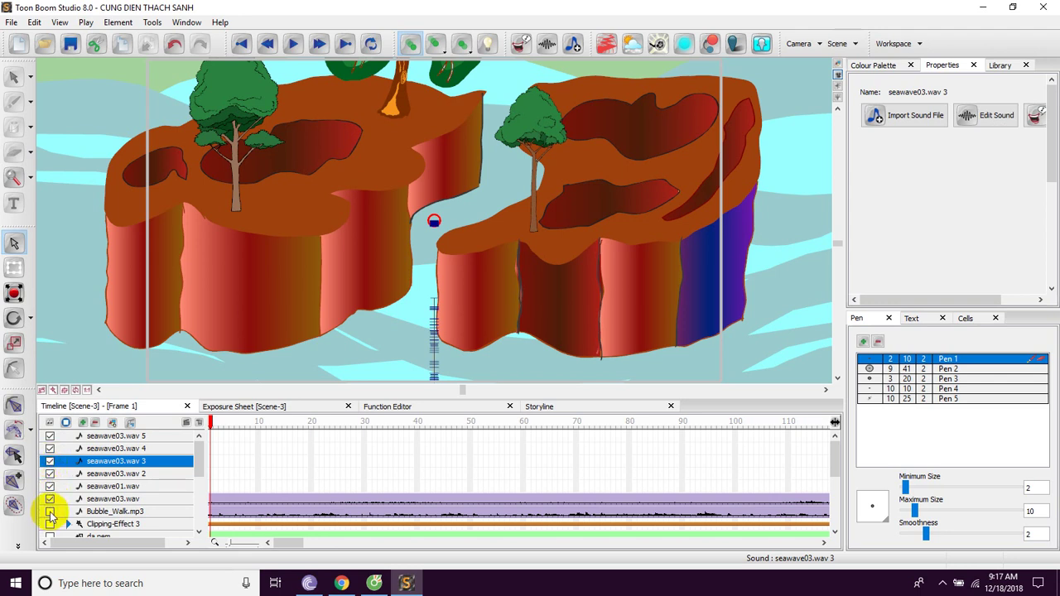
Enable the remaining layers Bubble_Walk.mp3, Clipping-Effect 3, da nem, Da and Camera
{"action": "scroll", "coordinate": [192, 462], "scroll_direction": "down", "scroll_amount": 2}
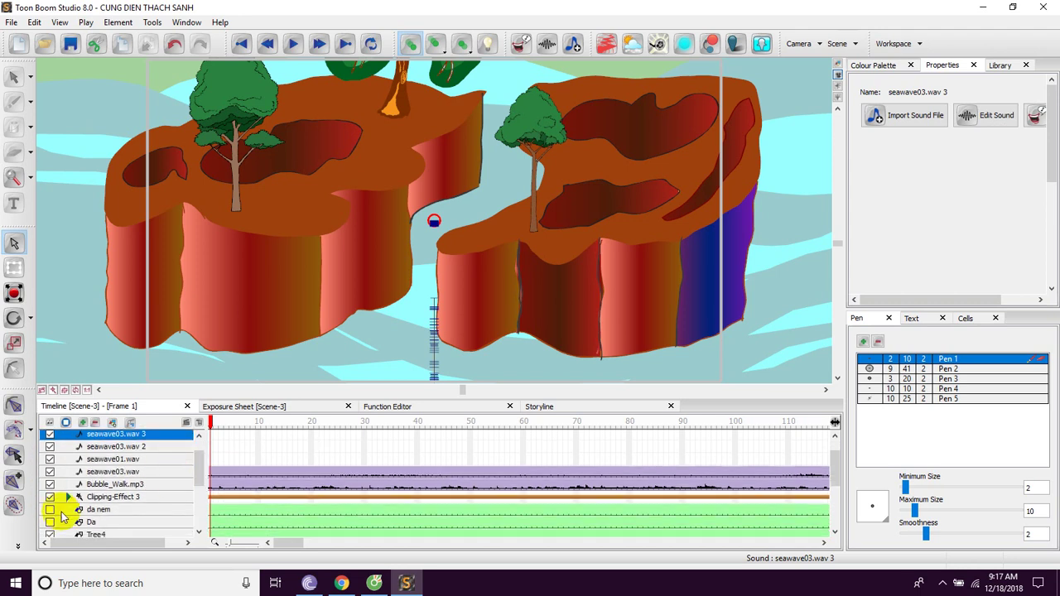
{"action": "left_click", "coordinate": [50, 511]}
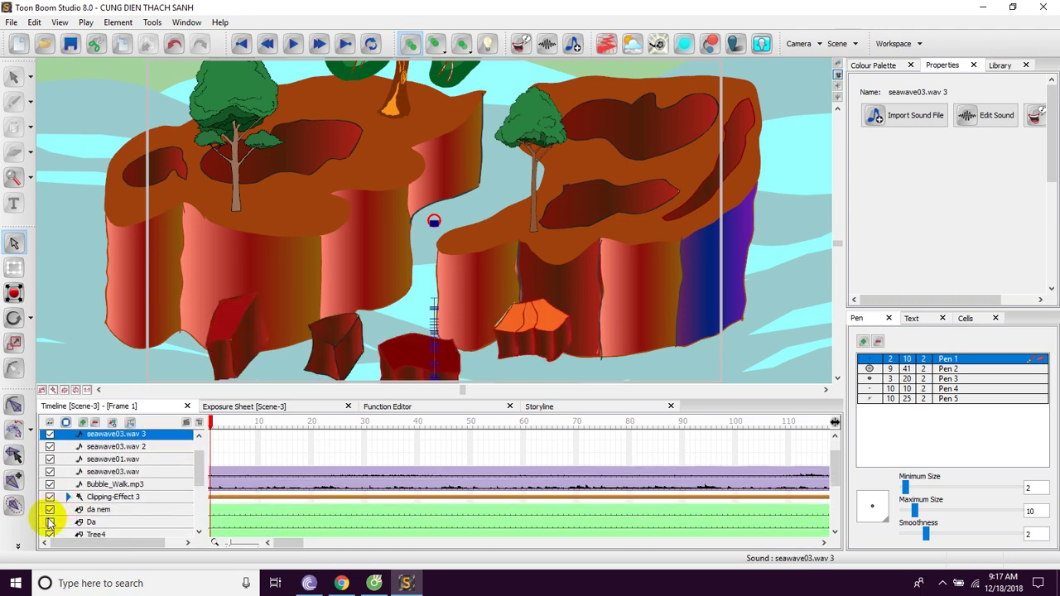
{"action": "left_click", "coordinate": [50, 523]}
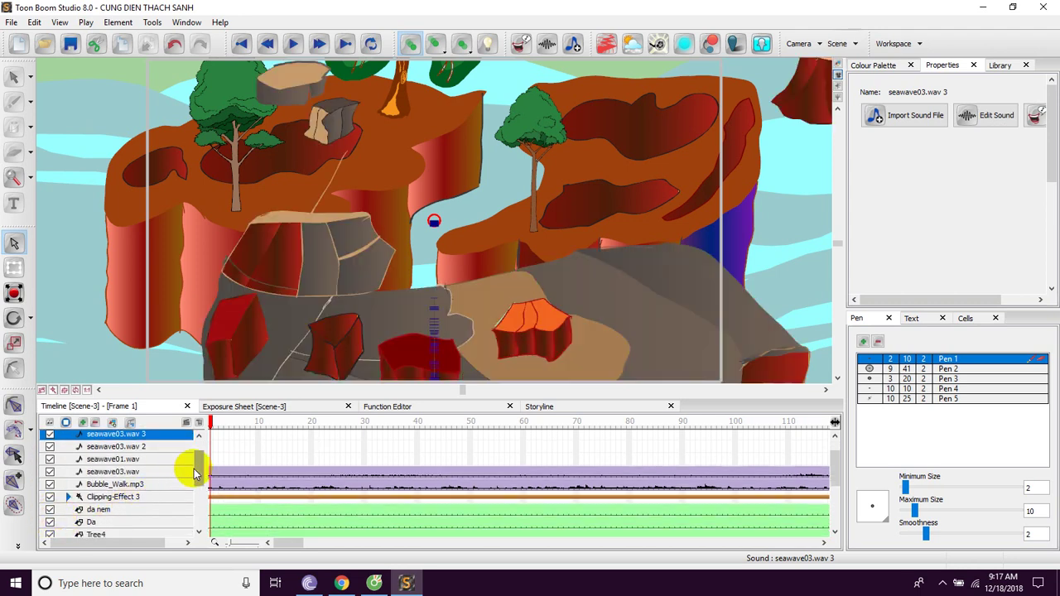
{"action": "left_click_drag", "start_coordinate": [199, 468], "coordinate": [199, 500]}
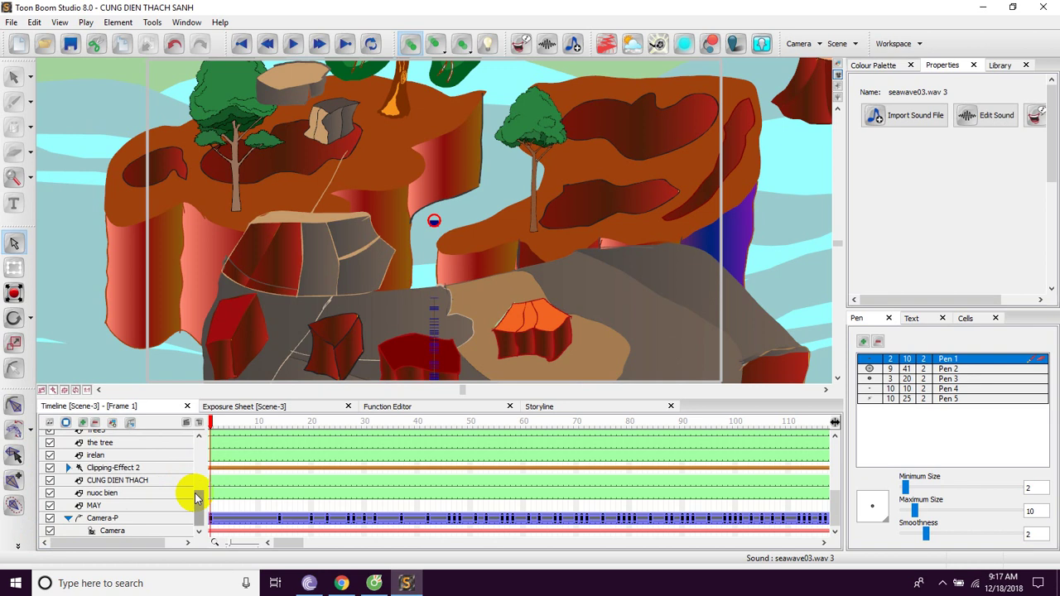
{"action": "left_click_drag", "start_coordinate": [197, 494], "coordinate": [199, 447]}
{"action": "scroll", "coordinate": [395, 393], "scroll_direction": "down", "scroll_amount": 1}
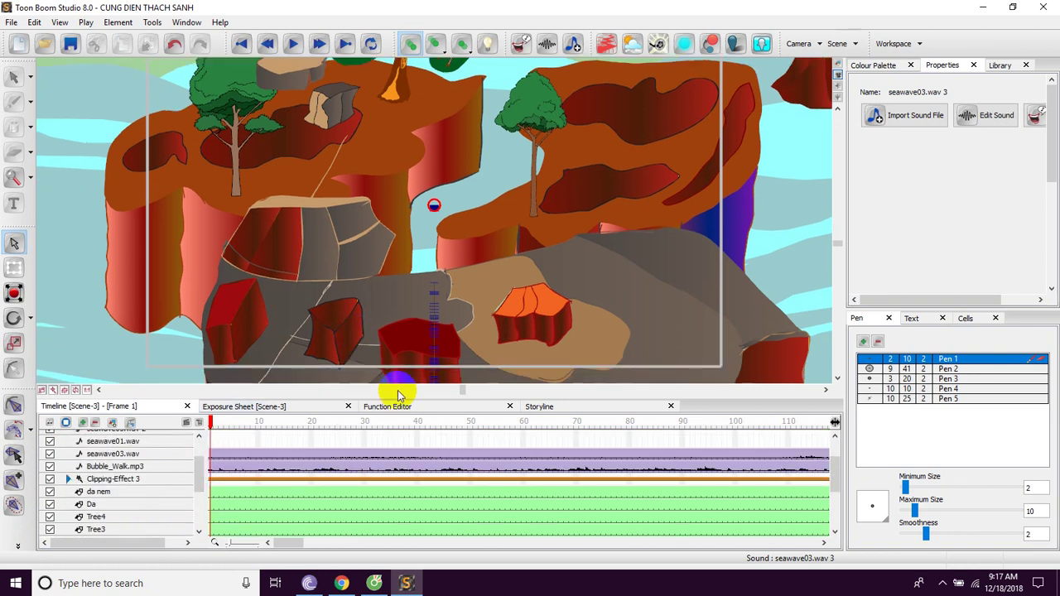
Enlarge the scene view, preview Scene-3's playback through the Default camera, and return to frame 1
{"action": "scroll", "coordinate": [396, 393], "scroll_direction": "right", "scroll_amount": 2}
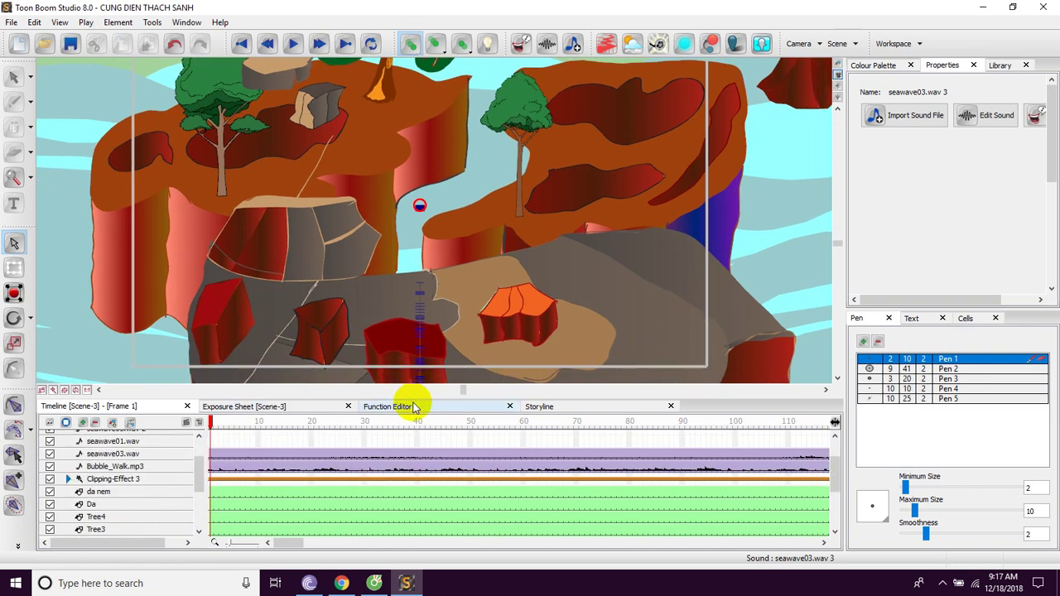
{"action": "left_click_drag", "start_coordinate": [411, 396], "coordinate": [422, 489]}
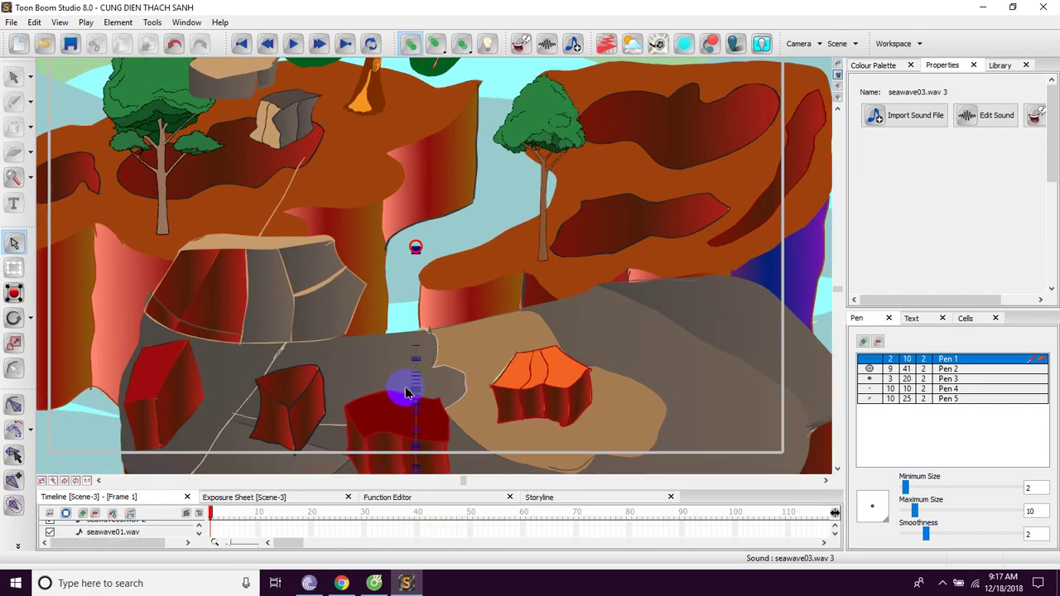
{"action": "scroll", "coordinate": [406, 389], "scroll_direction": "down", "scroll_amount": 2}
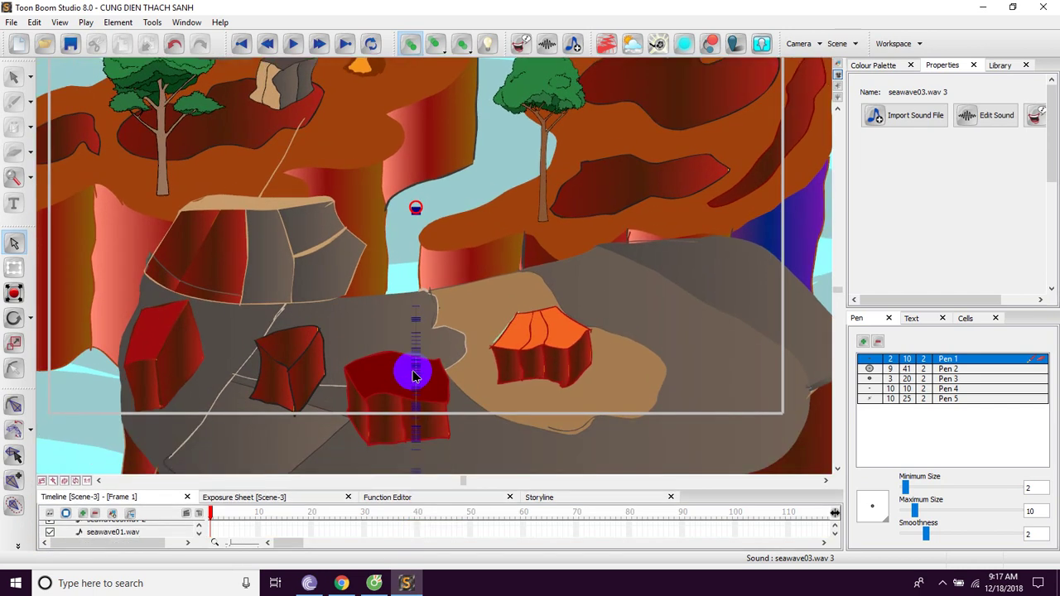
{"action": "scroll", "coordinate": [414, 377], "scroll_direction": "down", "scroll_amount": 2}
{"action": "scroll", "coordinate": [424, 365], "scroll_direction": "up", "scroll_amount": 1}
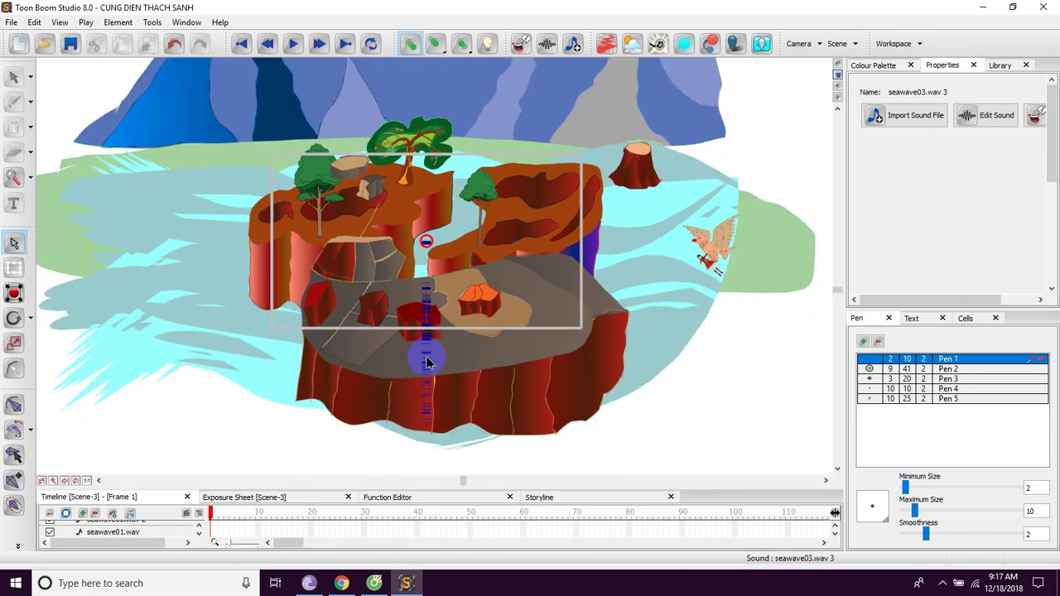
{"action": "scroll", "coordinate": [746, 178], "scroll_direction": "up", "scroll_amount": 2}
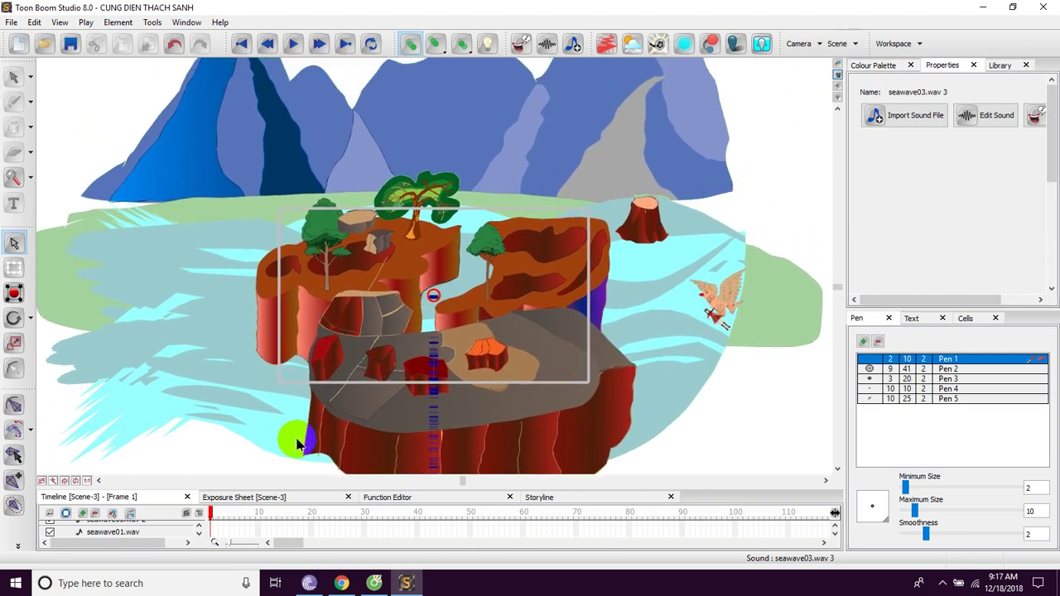
{"action": "left_click", "coordinate": [292, 50]}
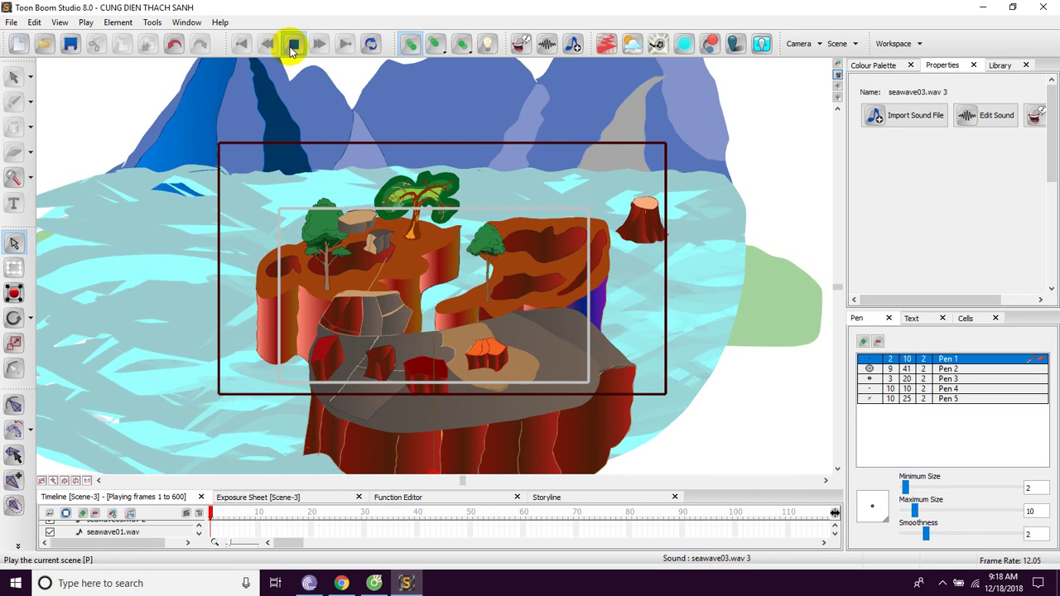
{"action": "left_click", "coordinate": [439, 369]}
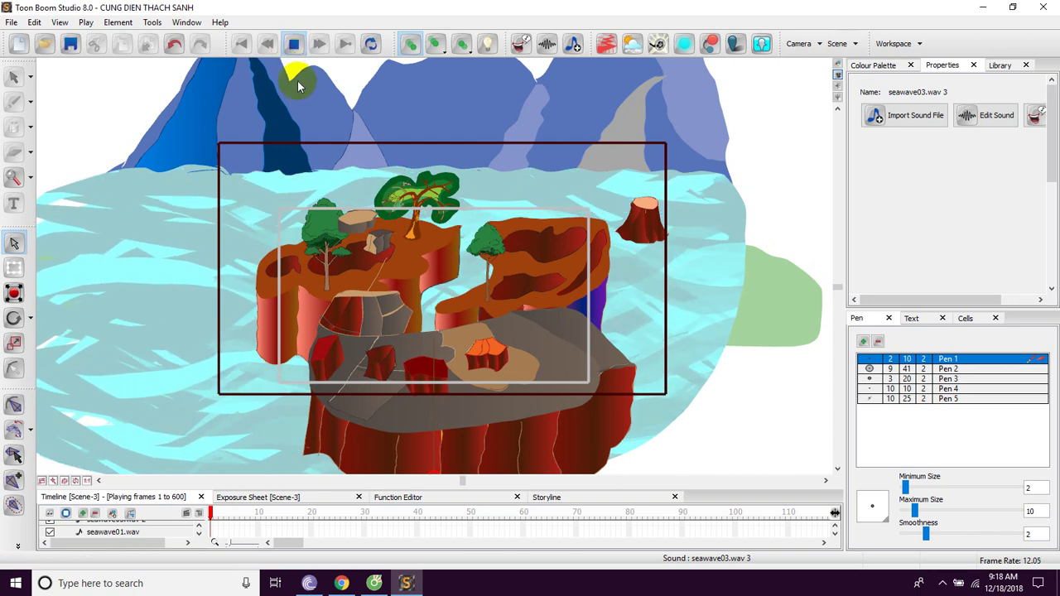
{"action": "left_click", "coordinate": [293, 44]}
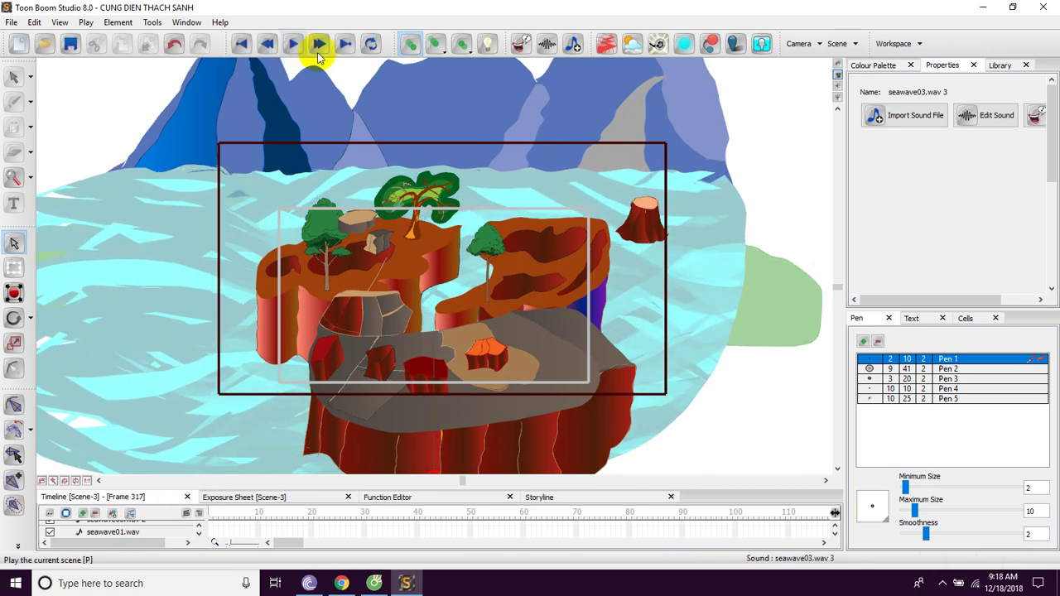
{"action": "left_click", "coordinate": [213, 514]}
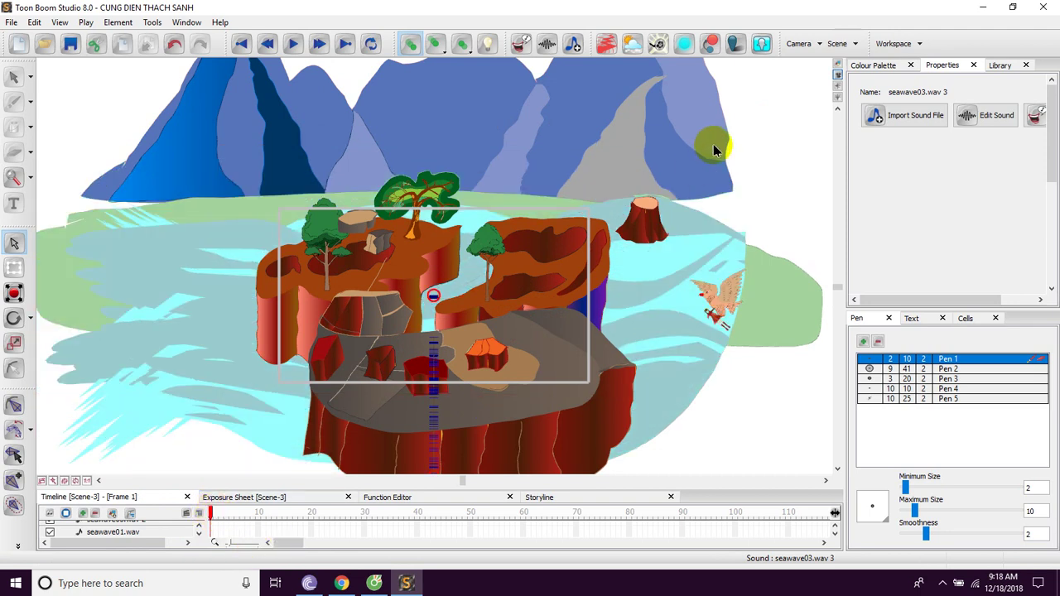
Switch the scene from the Default view to Camera and preview Scene-3's playback through it
{"action": "left_click", "coordinate": [813, 44]}
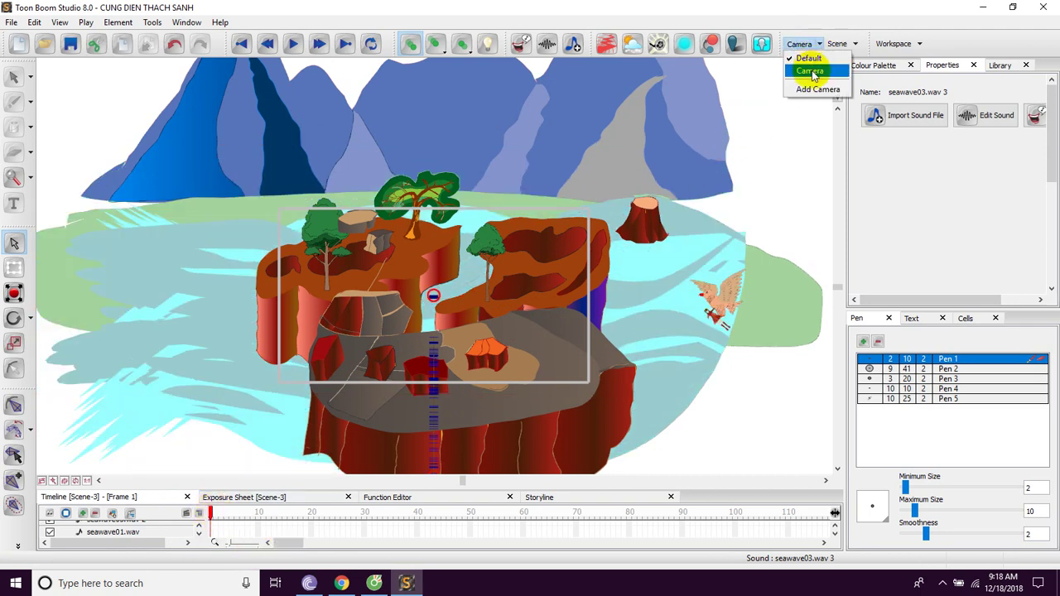
{"action": "left_click", "coordinate": [811, 71]}
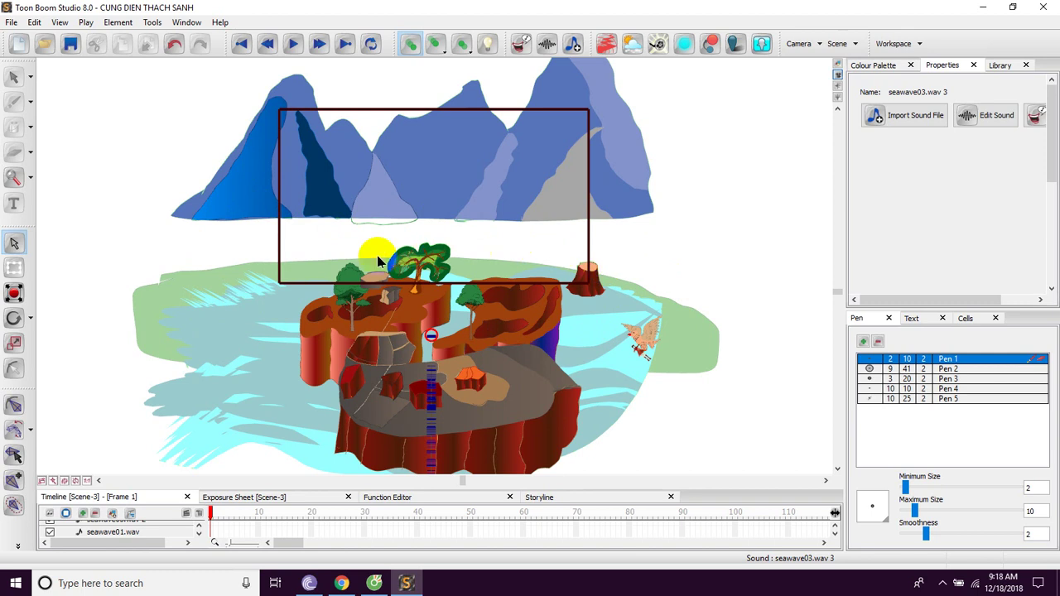
{"action": "left_click", "coordinate": [293, 51]}
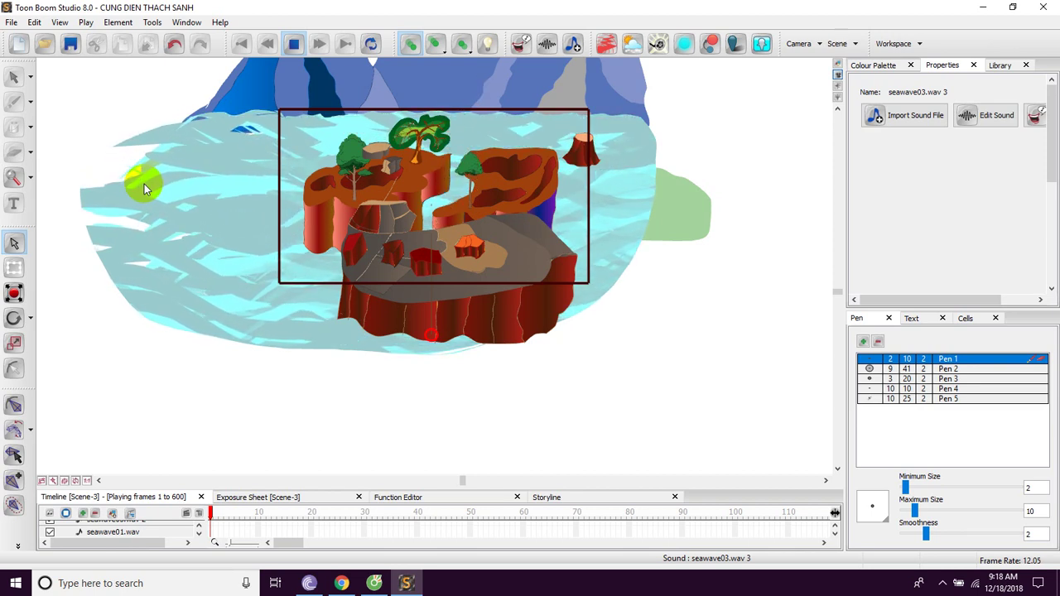
{"action": "left_click", "coordinate": [294, 46]}
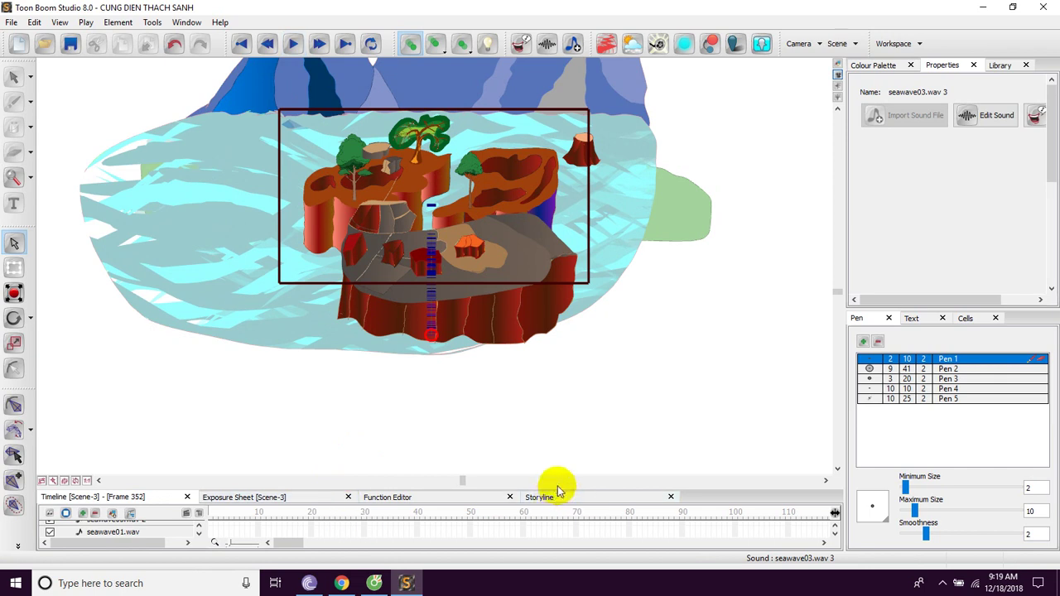
Enlarge the timeline area and set the current frame to 9 on the seawave03.wav 5 sound layer
{"action": "left_click_drag", "start_coordinate": [557, 487], "coordinate": [562, 389]}
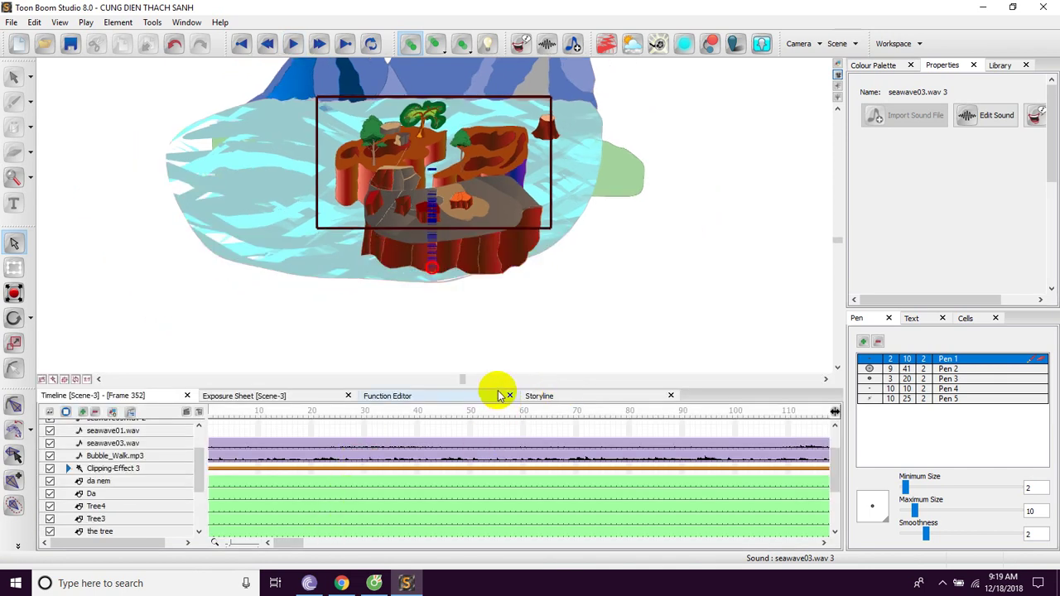
{"action": "left_click_drag", "start_coordinate": [497, 386], "coordinate": [497, 399]}
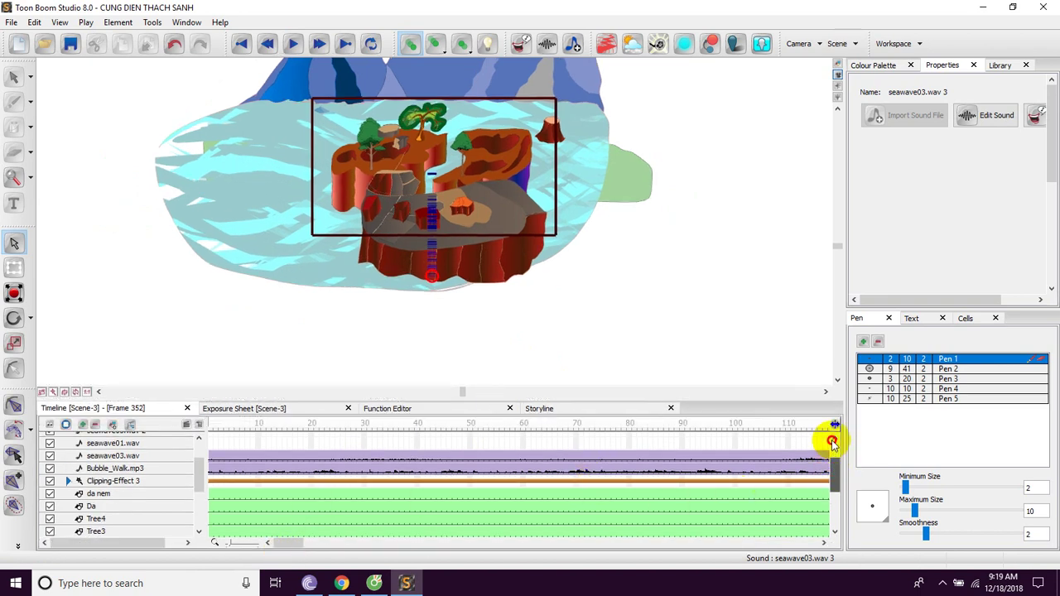
{"action": "scroll", "coordinate": [832, 443], "scroll_direction": "up", "scroll_amount": 1}
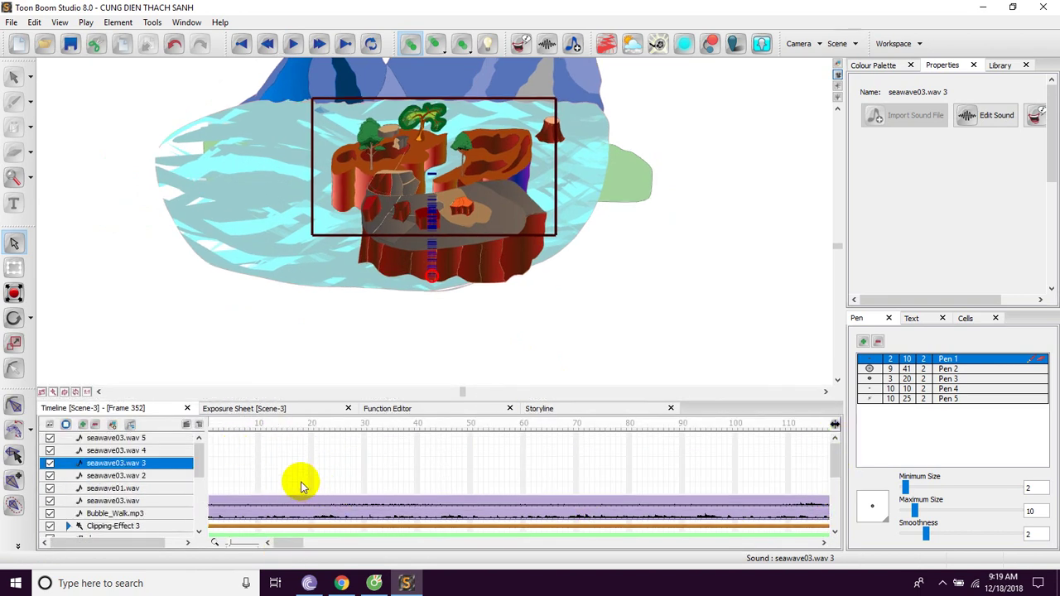
{"action": "left_click", "coordinate": [303, 438]}
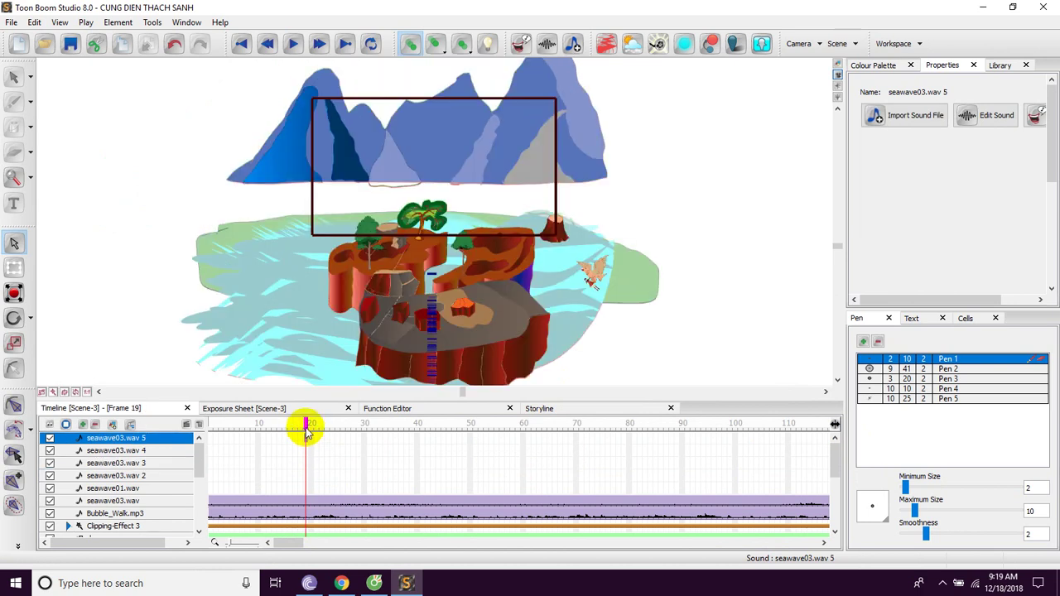
{"action": "left_click_drag", "start_coordinate": [306, 425], "coordinate": [248, 441]}
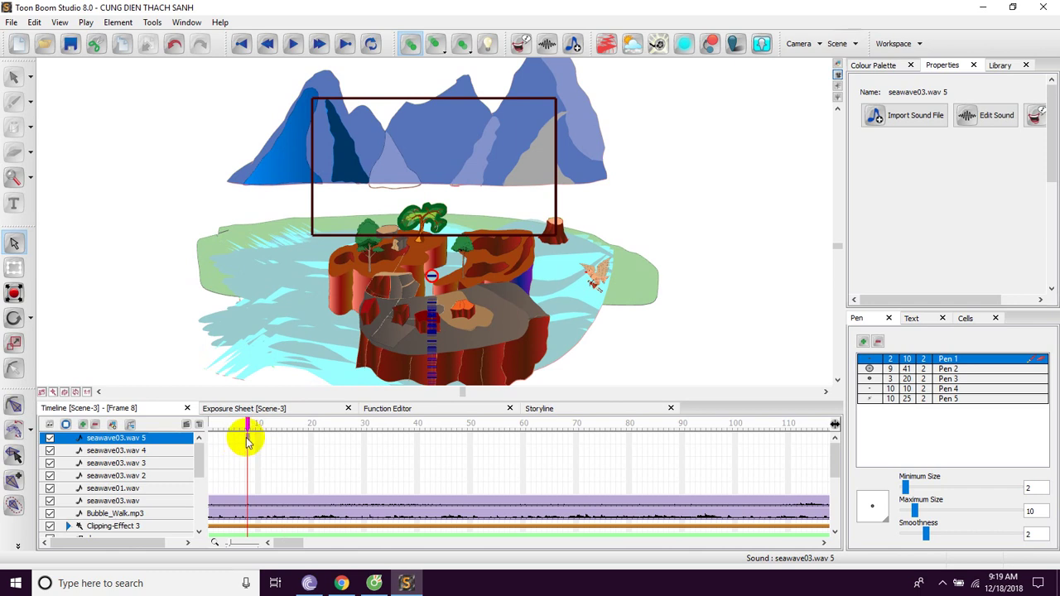
{"action": "left_click_drag", "start_coordinate": [258, 441], "coordinate": [254, 436]}
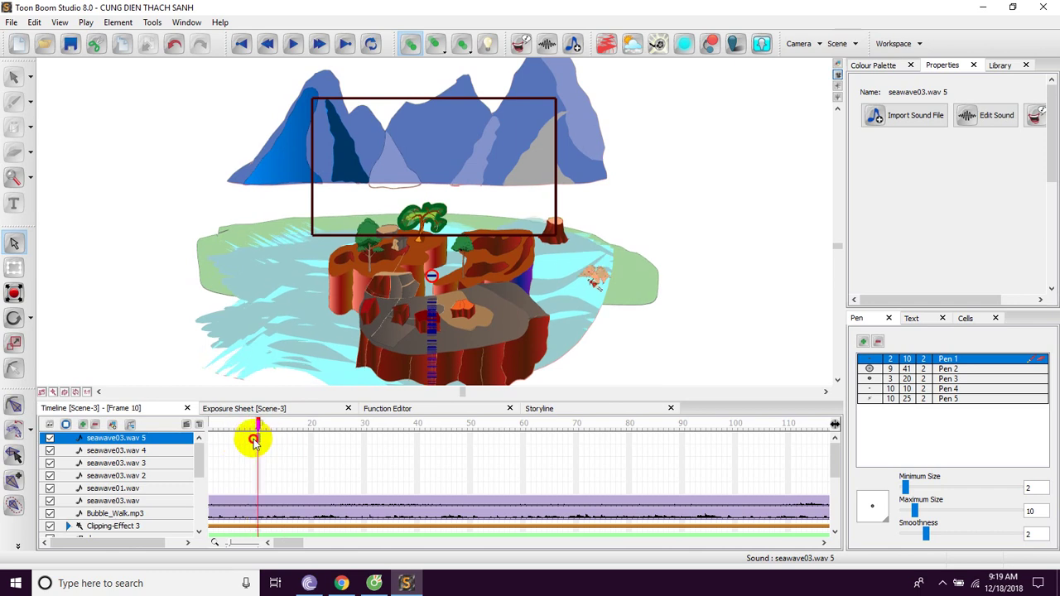
Open the Side catalog of the Human Robo-Skeleton templates within the library's Toon Boom Templates, enlarging the library area
{"action": "left_click", "coordinate": [999, 66]}
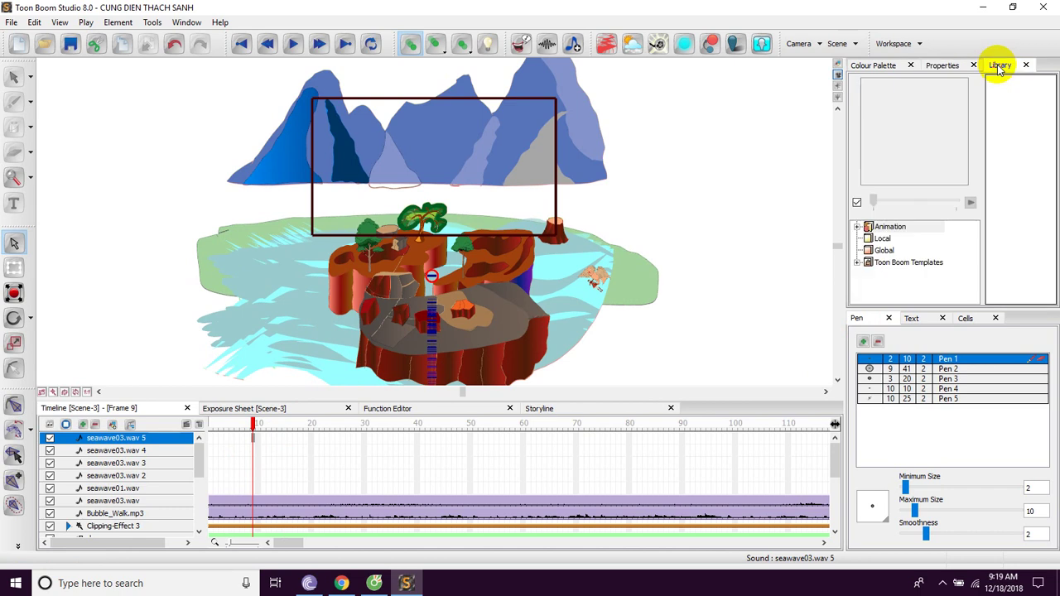
{"action": "left_click", "coordinate": [880, 263]}
{"action": "double_click", "coordinate": [881, 262]}
{"action": "scroll", "coordinate": [887, 269], "scroll_direction": "down", "scroll_amount": 2}
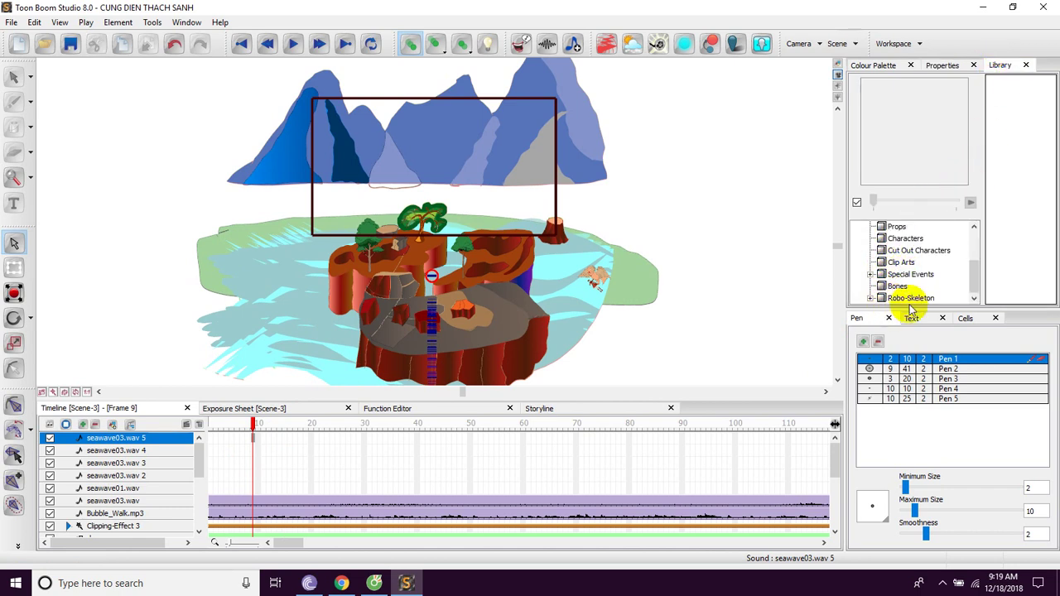
{"action": "left_click", "coordinate": [915, 300]}
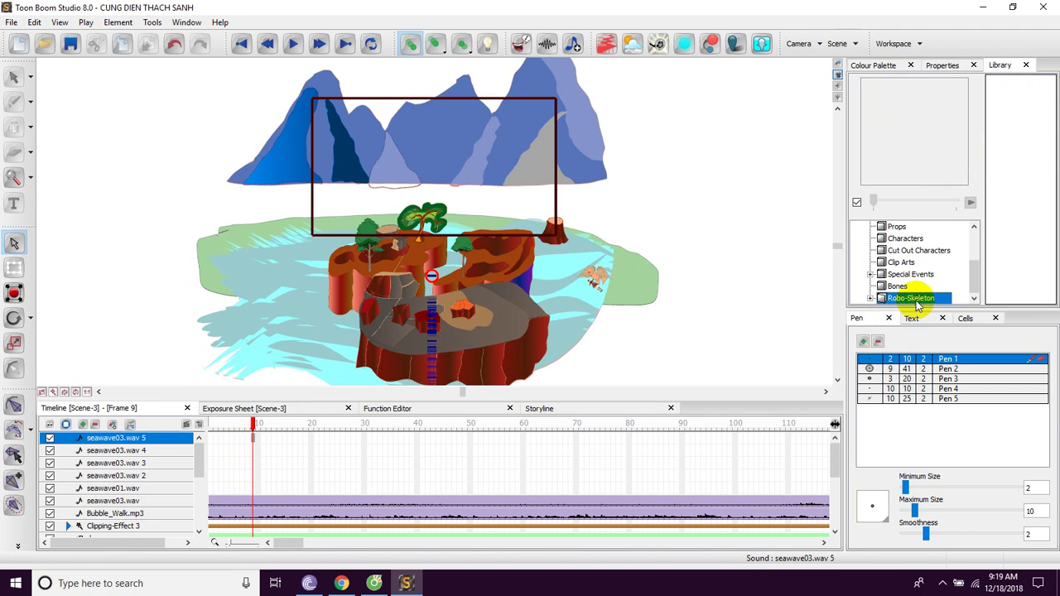
{"action": "double_click", "coordinate": [911, 300]}
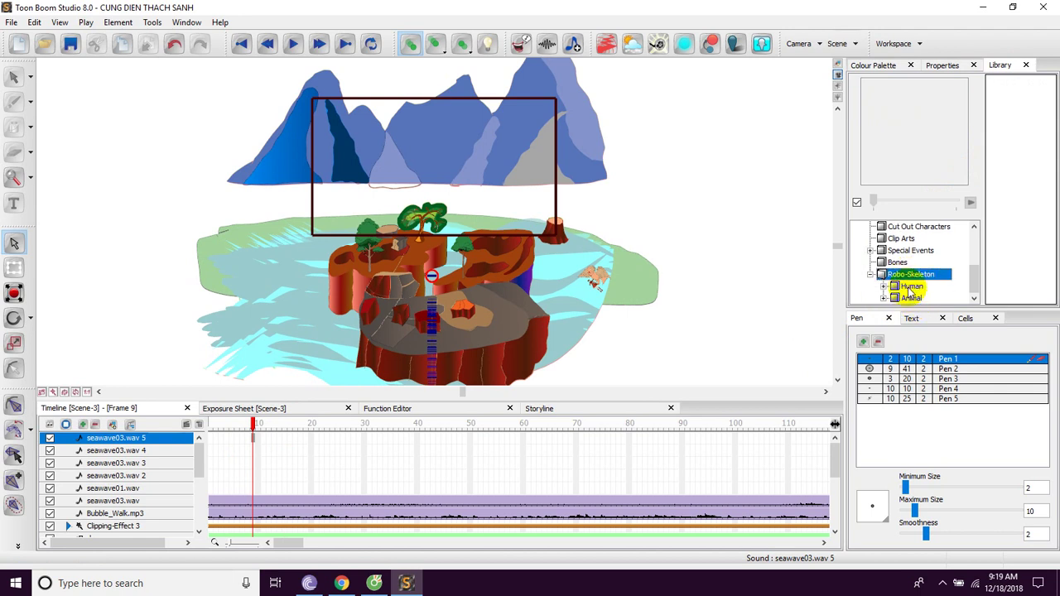
{"action": "double_click", "coordinate": [911, 287]}
{"action": "scroll", "coordinate": [978, 288], "scroll_direction": "down", "scroll_amount": 1}
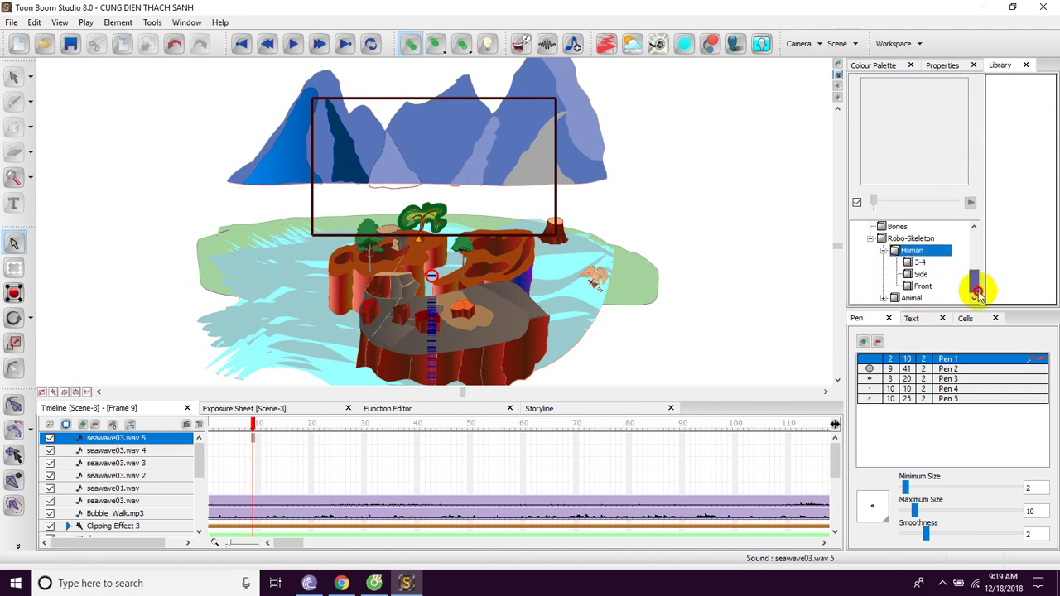
{"action": "left_click_drag", "start_coordinate": [964, 308], "coordinate": [964, 377]}
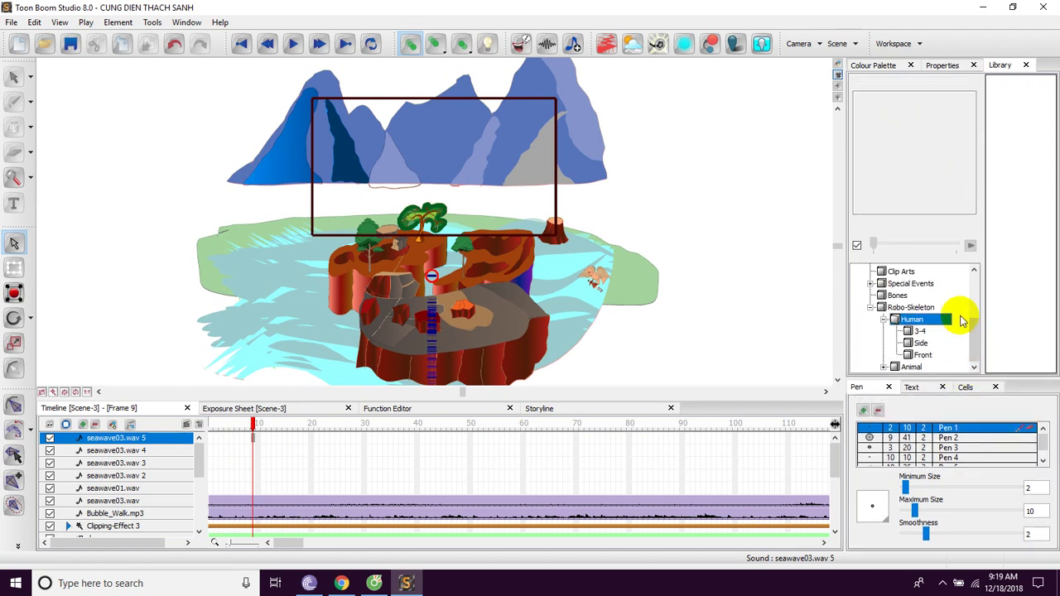
{"action": "left_click", "coordinate": [920, 343]}
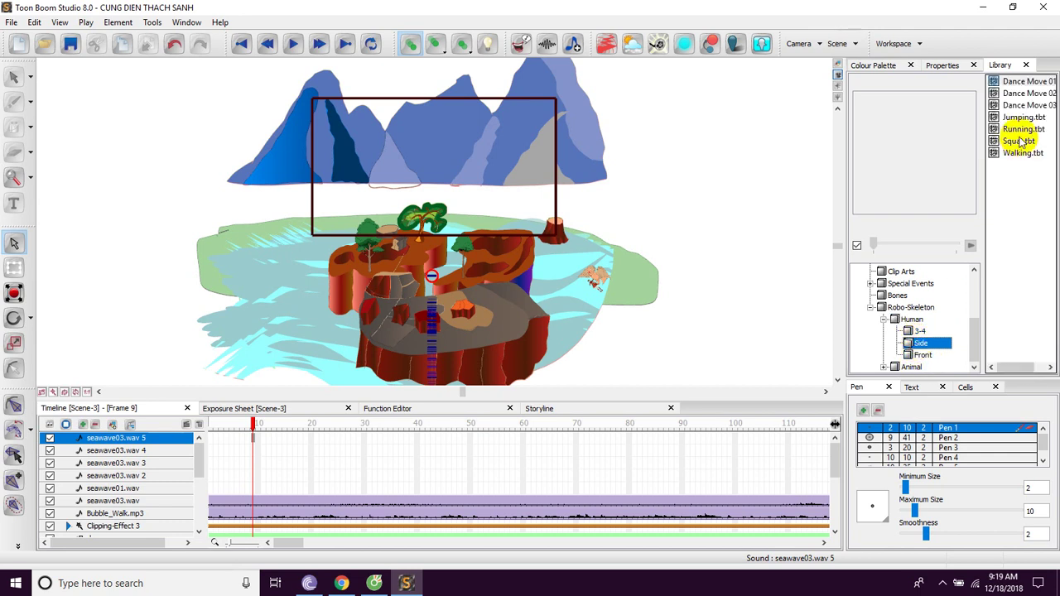
Display the Side templates as thumbnails and widen the template list so previews and catalog names are readable
{"action": "right_click", "coordinate": [1032, 238]}
{"action": "mouse_move", "coordinate": [965, 241]}
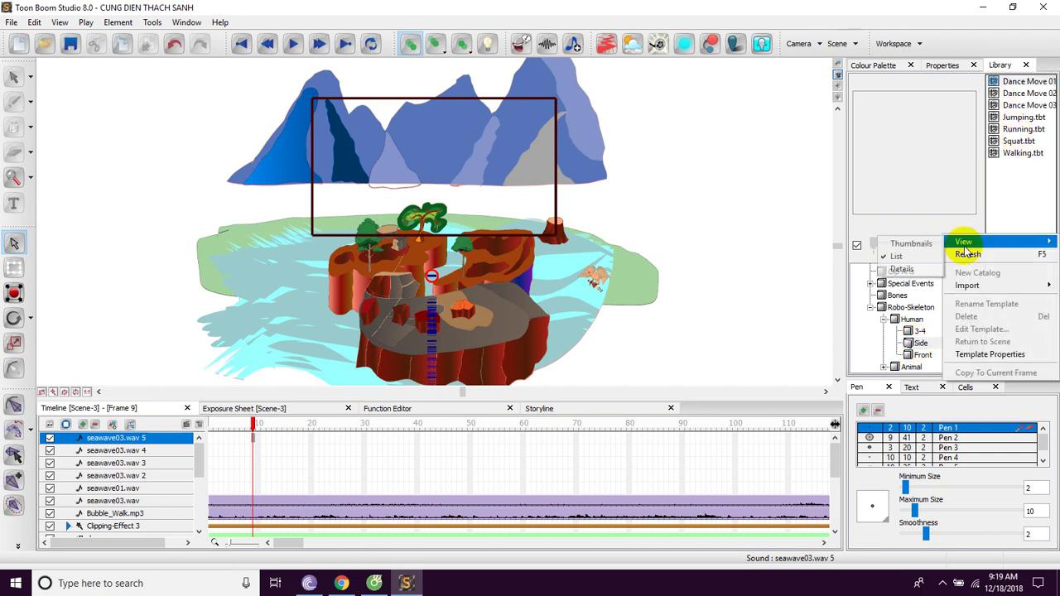
{"action": "left_click", "coordinate": [910, 245]}
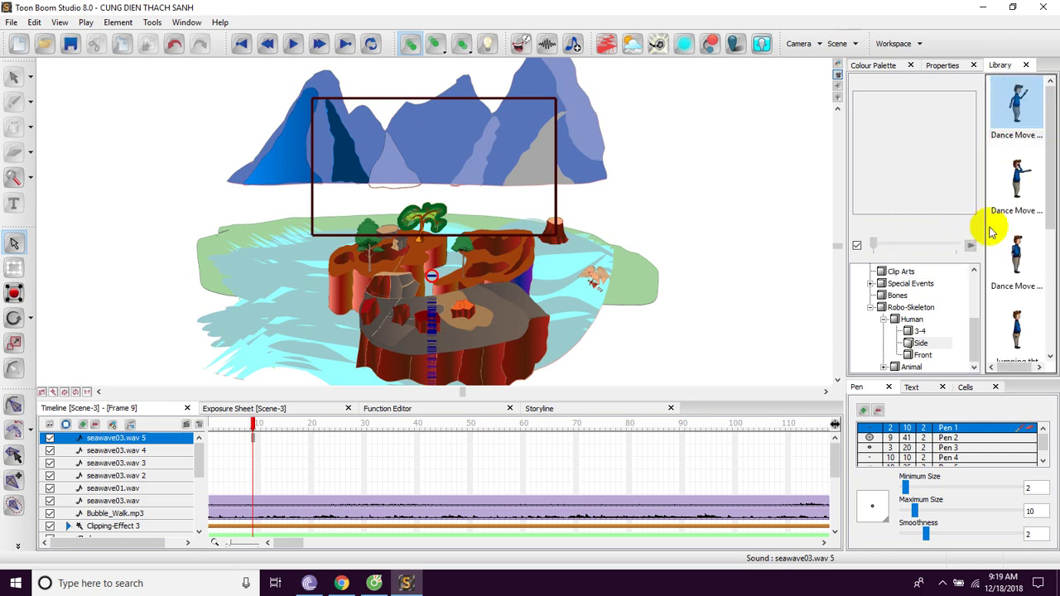
{"action": "left_click_drag", "start_coordinate": [983, 169], "coordinate": [933, 167]}
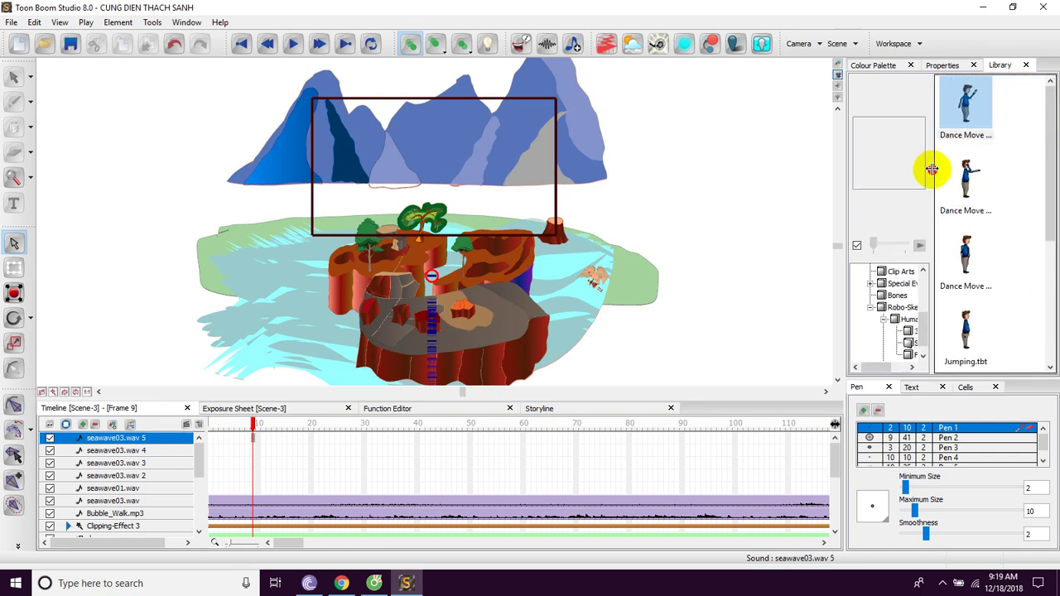
{"action": "left_click_drag", "start_coordinate": [1051, 174], "coordinate": [1055, 307]}
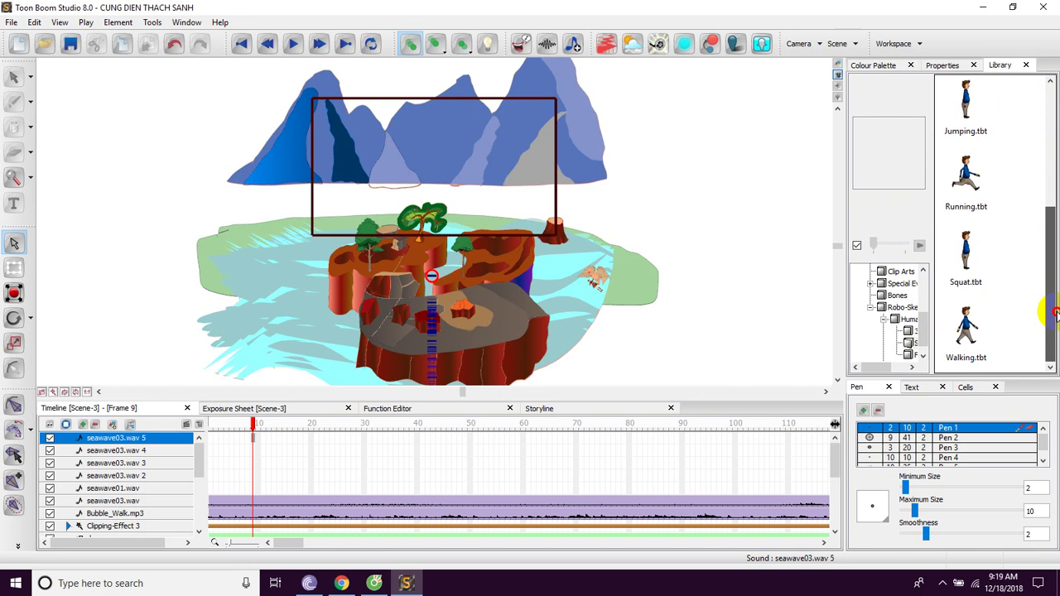
{"action": "left_click_drag", "start_coordinate": [1056, 312], "coordinate": [1056, 260]}
{"action": "left_click_drag", "start_coordinate": [1056, 300], "coordinate": [1013, 331]}
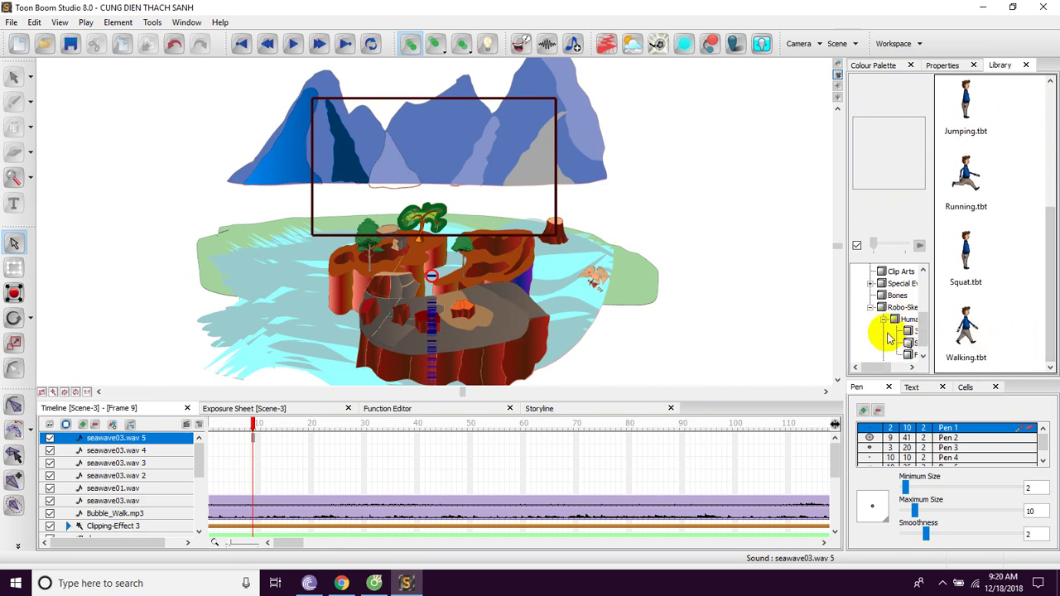
{"action": "left_click_drag", "start_coordinate": [931, 324], "coordinate": [954, 326]}
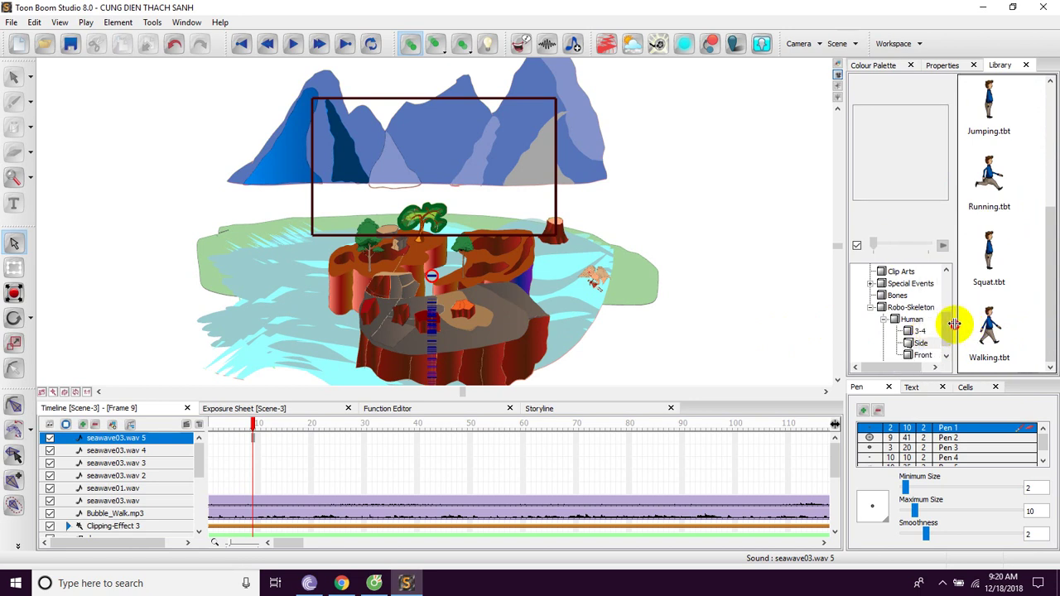
Compare the human skeleton templates in the 3-4 and Front catalogs, and return to the Side catalog
{"action": "left_click", "coordinate": [918, 332]}
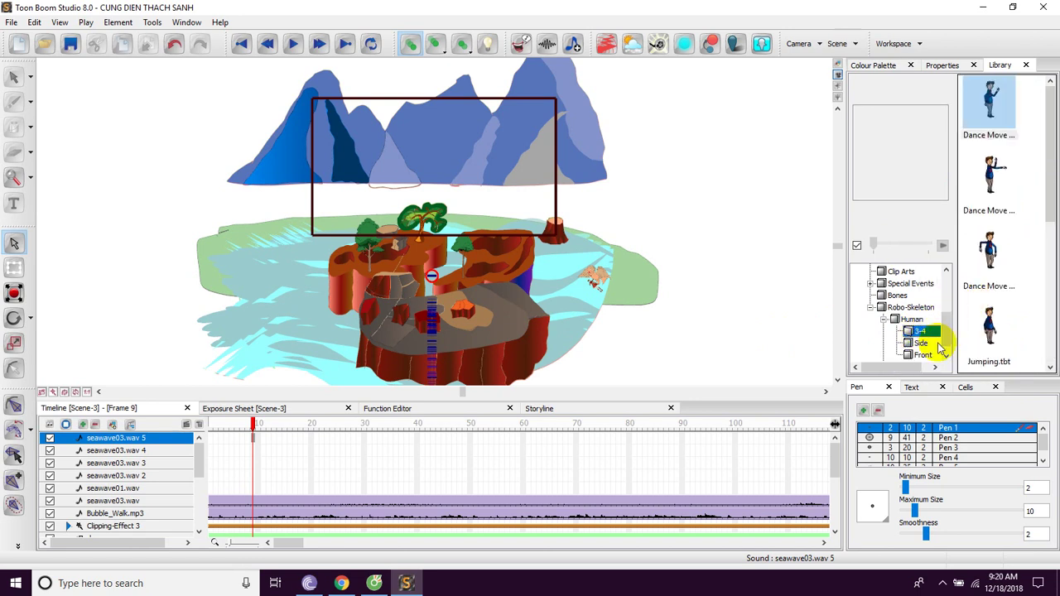
{"action": "left_click", "coordinate": [922, 343]}
{"action": "left_click", "coordinate": [926, 355]}
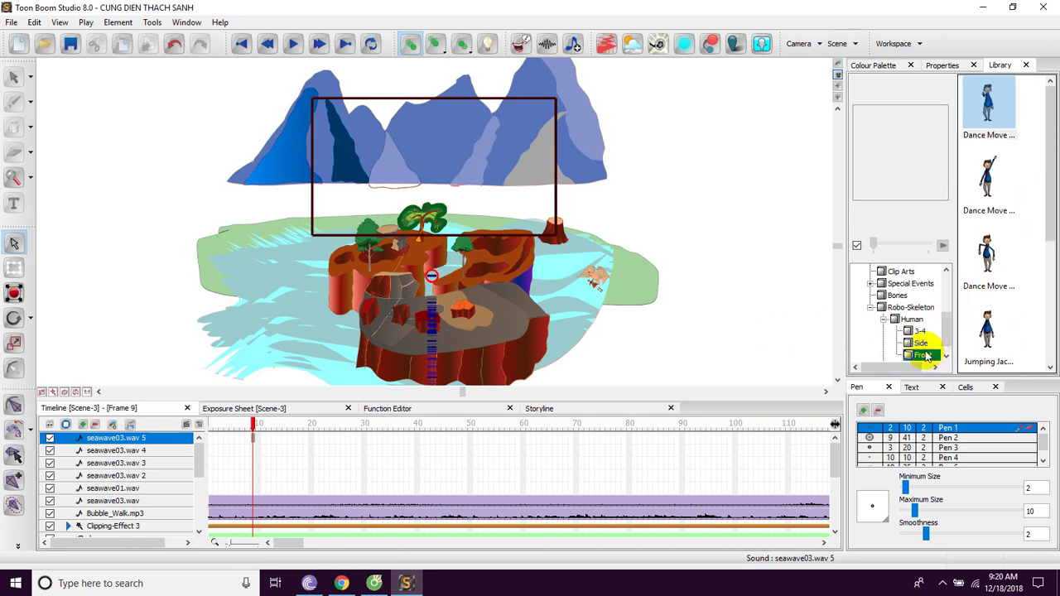
{"action": "left_click", "coordinate": [922, 343]}
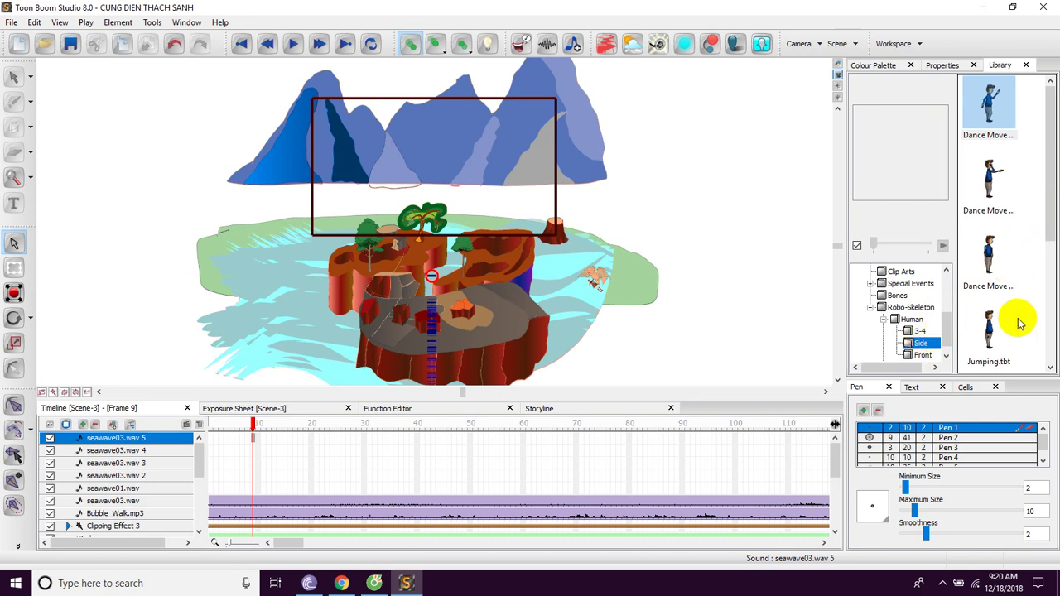
Place the Walking.tbt template in the scene at frame 9, collapse its layers, and play the scene to preview the walk
{"action": "left_click_drag", "start_coordinate": [1045, 230], "coordinate": [391, 321]}
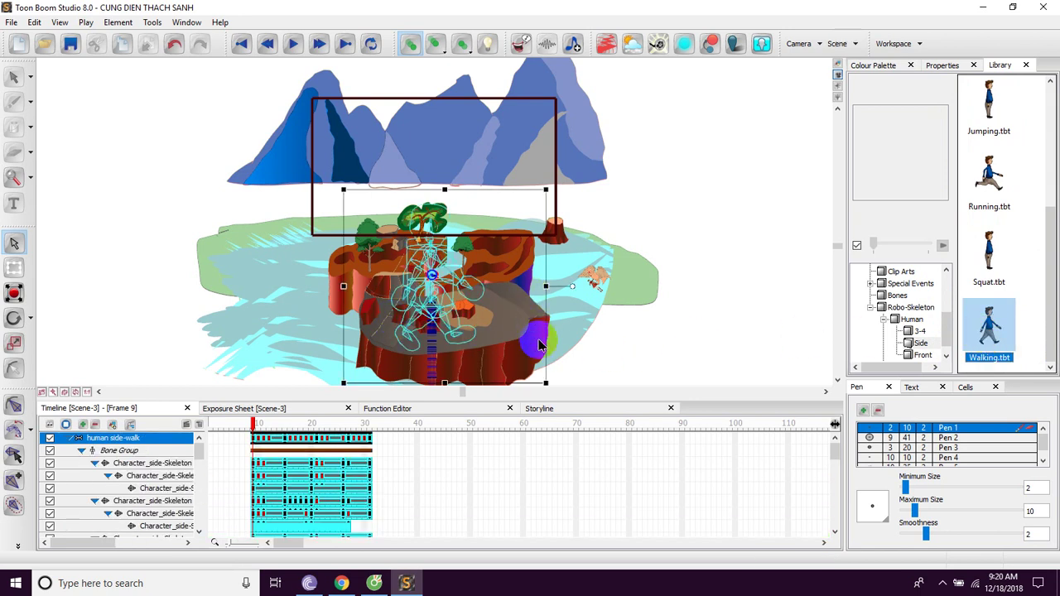
{"action": "left_click", "coordinate": [75, 439]}
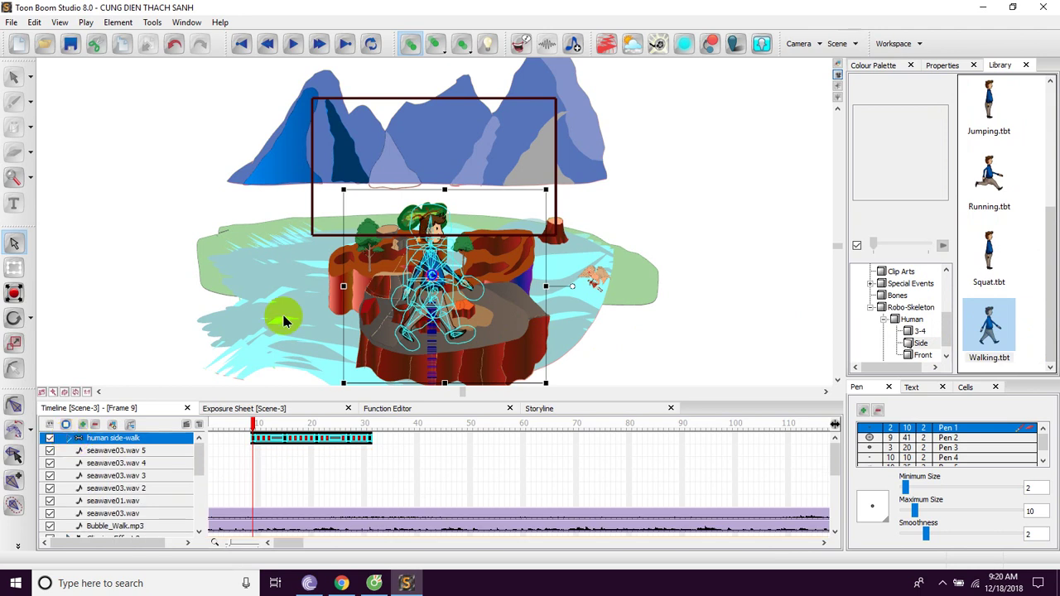
{"action": "left_click", "coordinate": [294, 49]}
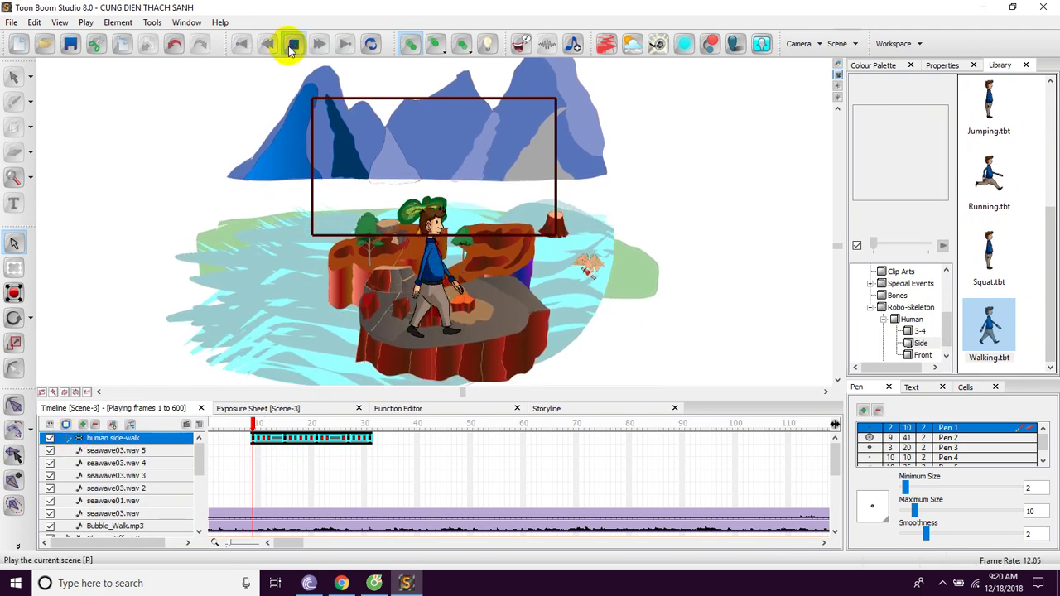
{"action": "left_click", "coordinate": [293, 44]}
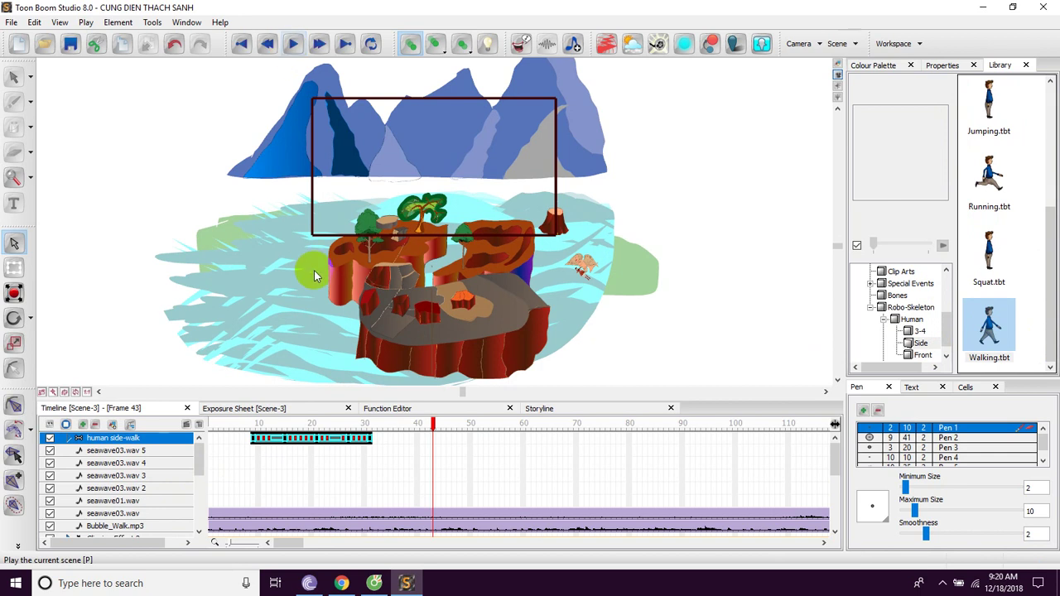
{"action": "left_click", "coordinate": [254, 440]}
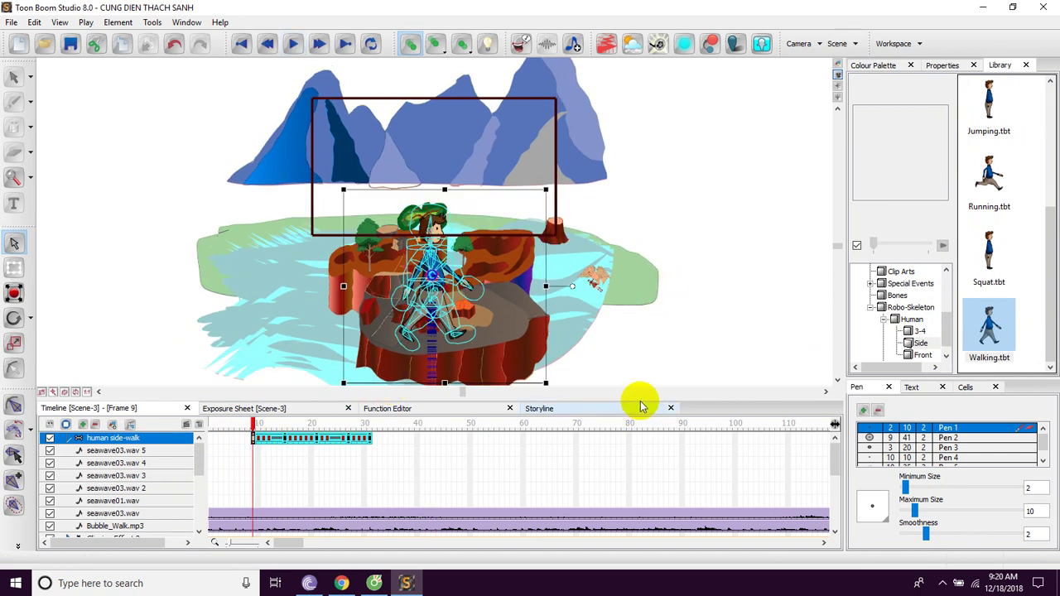
Enlarge the camera view area, scale the human side-walk character down to about one eighth of its size, and save the project
{"action": "left_click_drag", "start_coordinate": [635, 395], "coordinate": [635, 451]}
{"action": "scroll", "coordinate": [679, 359], "scroll_direction": "down", "scroll_amount": 1}
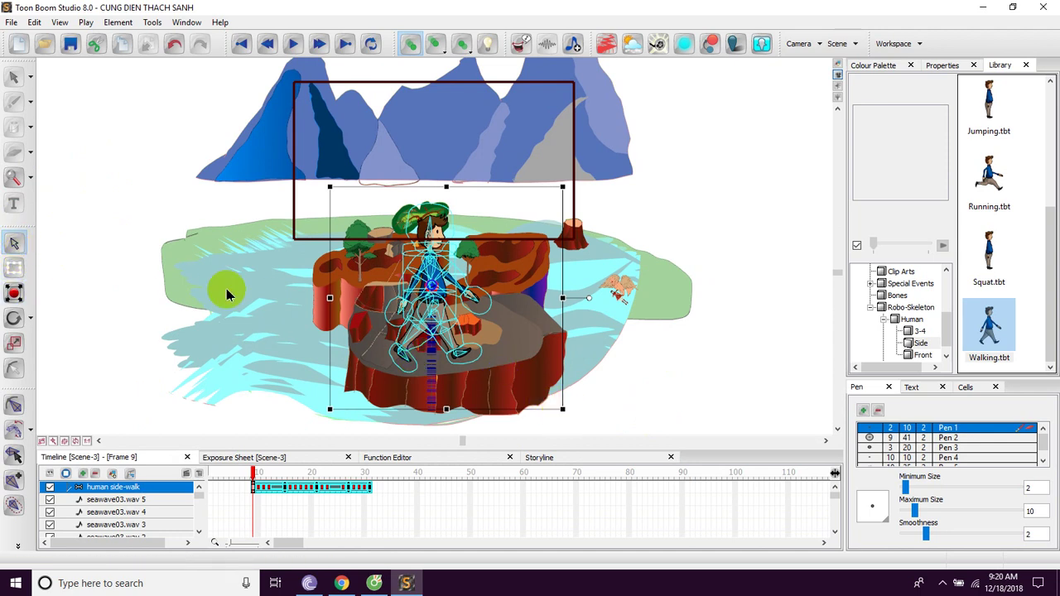
{"action": "left_click", "coordinate": [564, 410]}
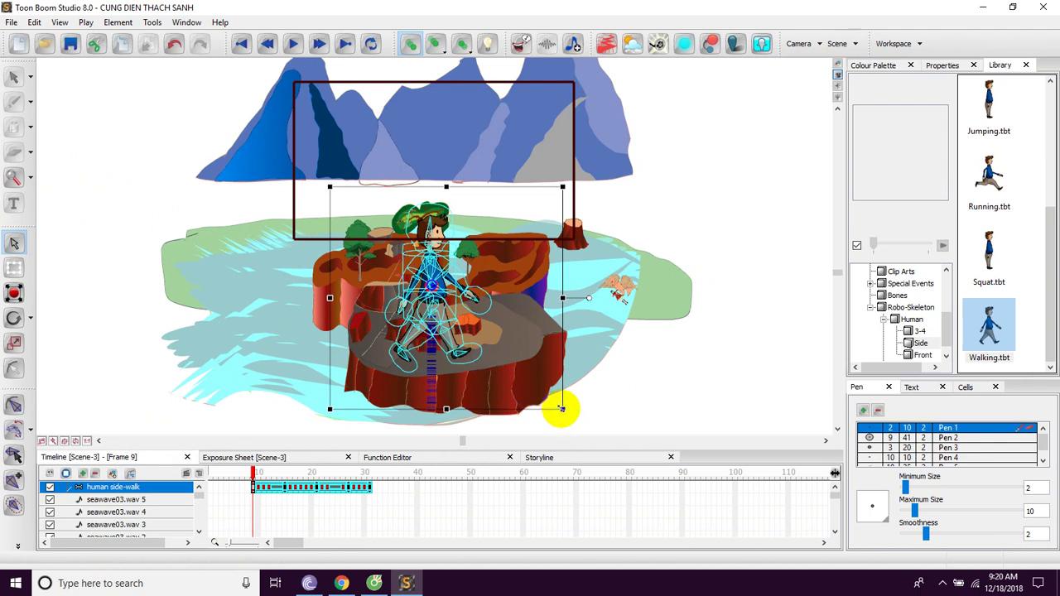
{"action": "left_click", "coordinate": [533, 389]}
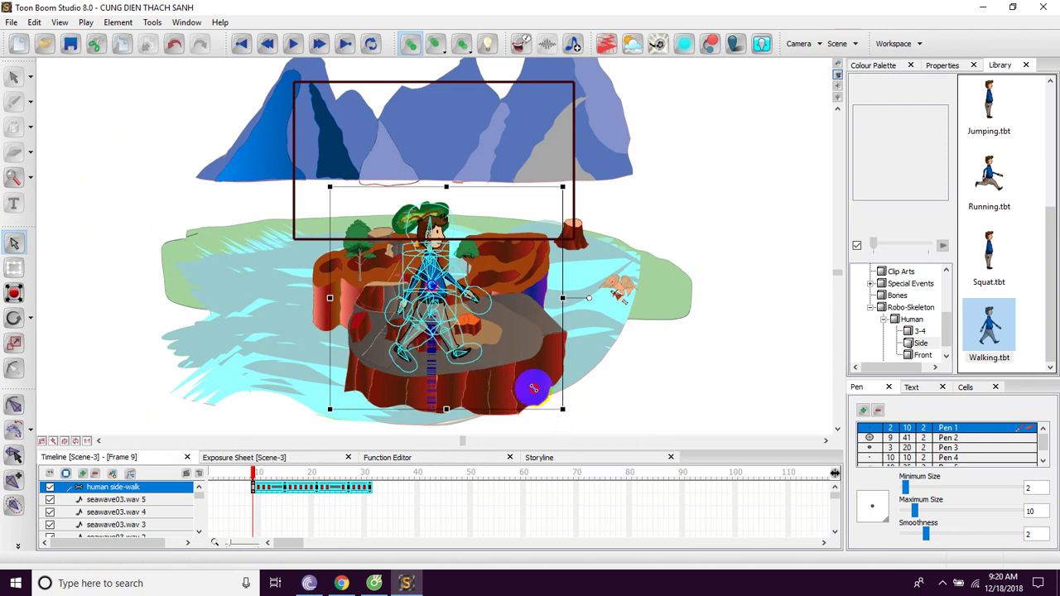
{"action": "left_click_drag", "start_coordinate": [525, 379], "coordinate": [448, 301]}
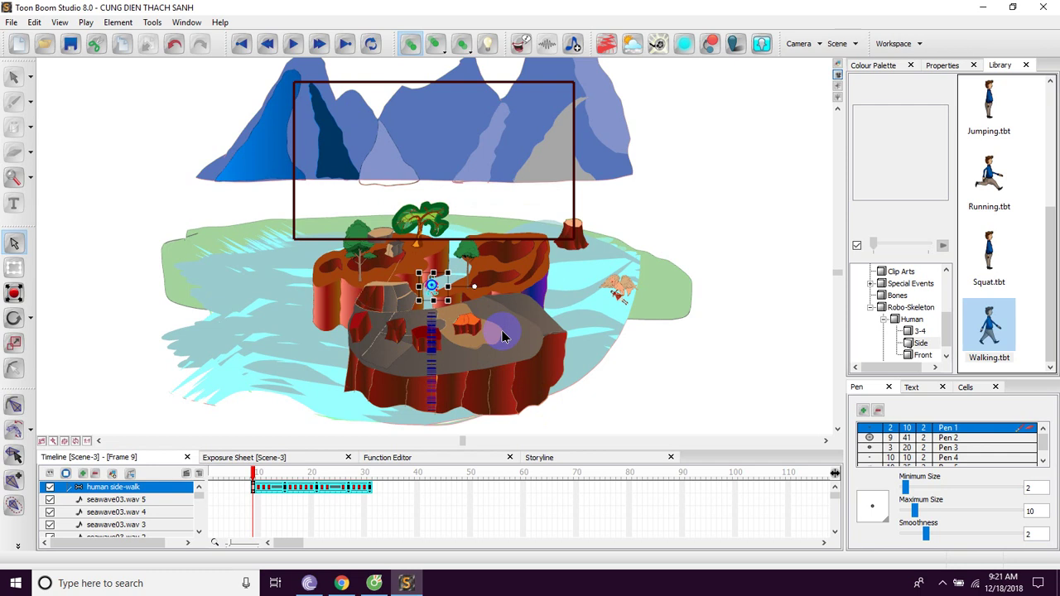
{"action": "key", "text": "ctrl+s"}
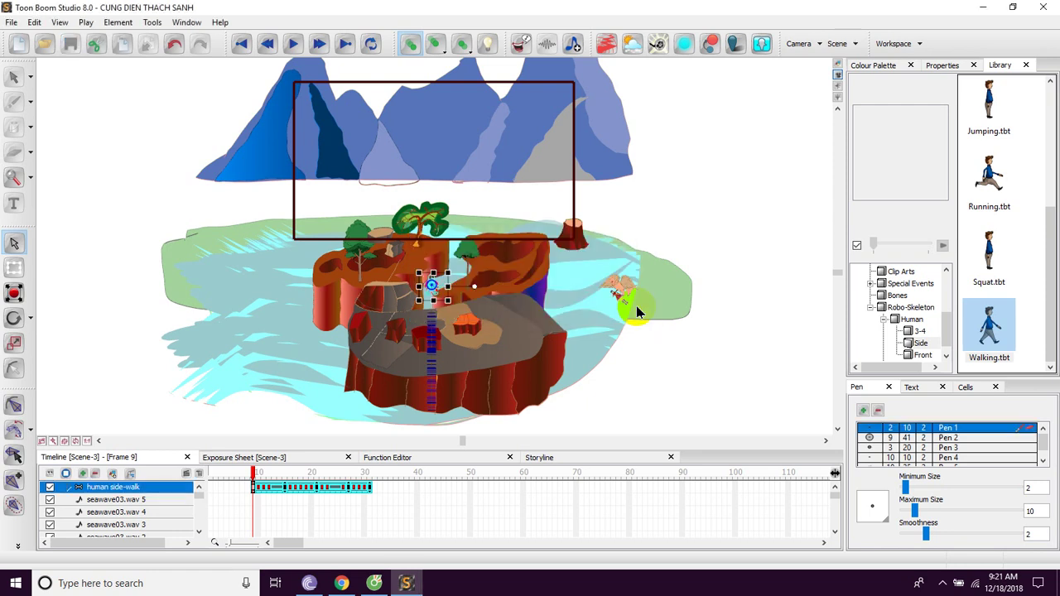
Move the human side-walk character at frame 9 down onto the grey ground, between the two leftmost red blocks
{"action": "left_click", "coordinate": [663, 354]}
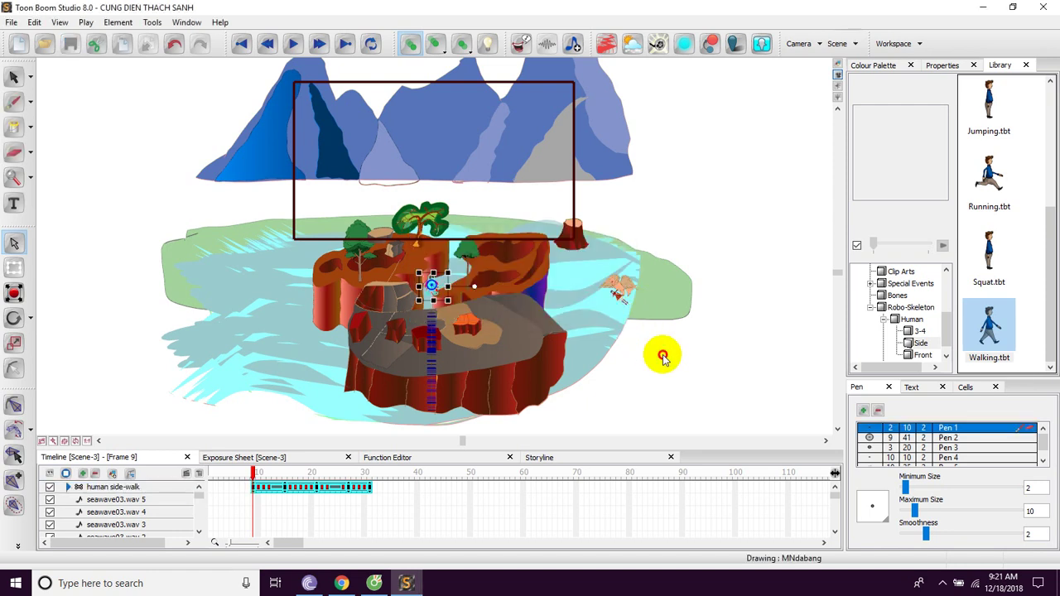
{"action": "scroll", "coordinate": [662, 355], "scroll_direction": "up", "scroll_amount": 1}
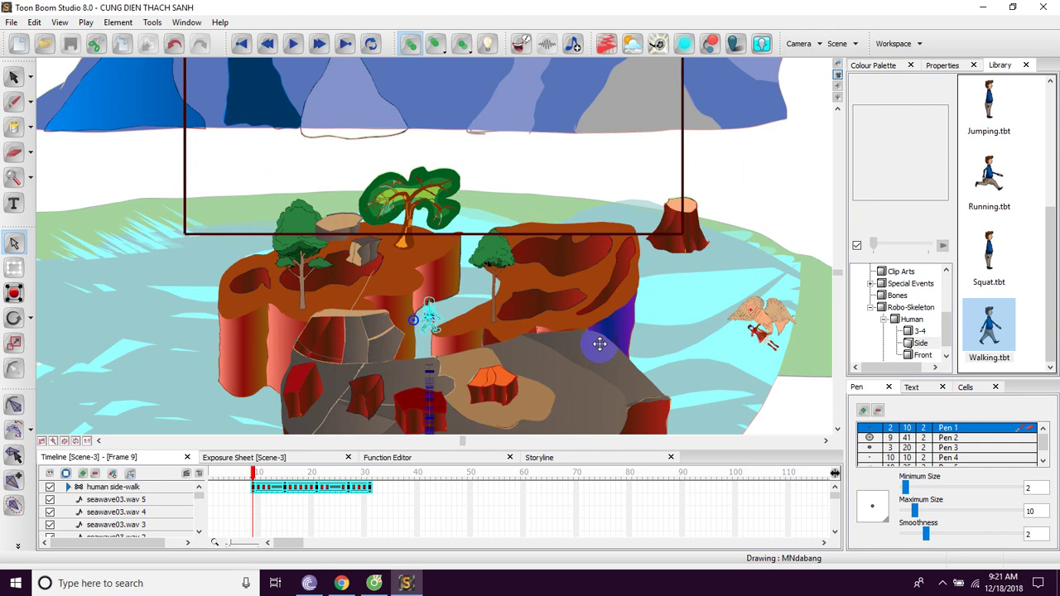
{"action": "scroll", "coordinate": [599, 346], "scroll_direction": "up", "scroll_amount": 1}
{"action": "scroll", "coordinate": [581, 365], "scroll_direction": "up", "scroll_amount": 1}
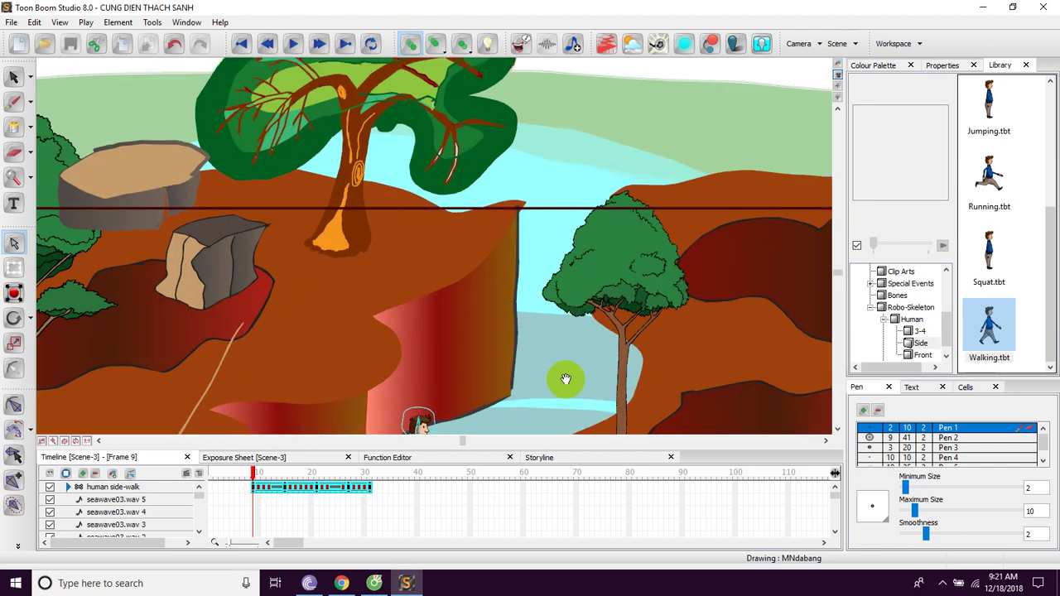
{"action": "left_click_drag", "start_coordinate": [566, 378], "coordinate": [544, 137]}
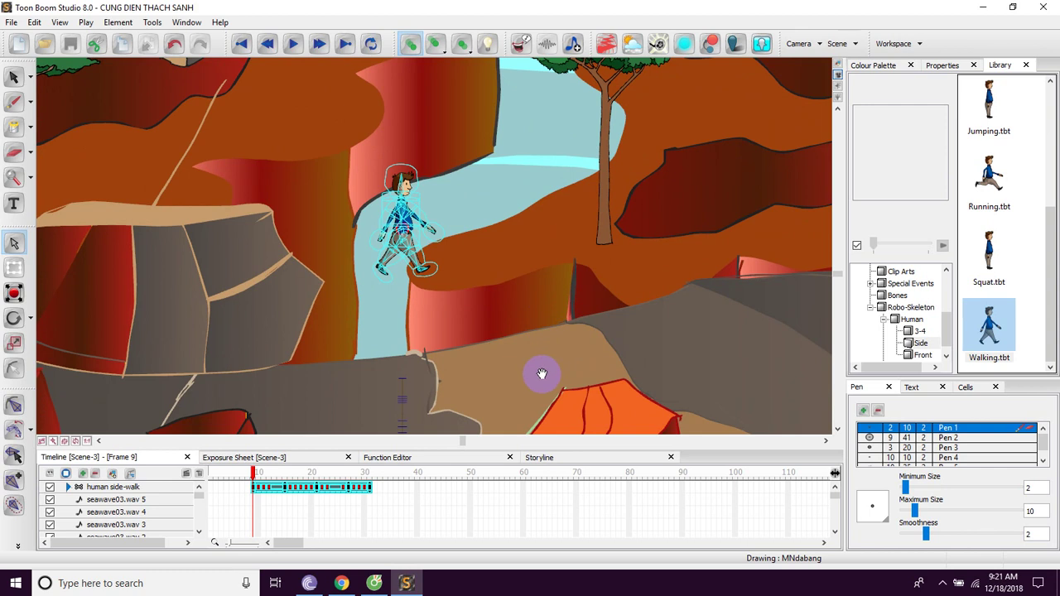
{"action": "left_click_drag", "start_coordinate": [541, 374], "coordinate": [592, 241]}
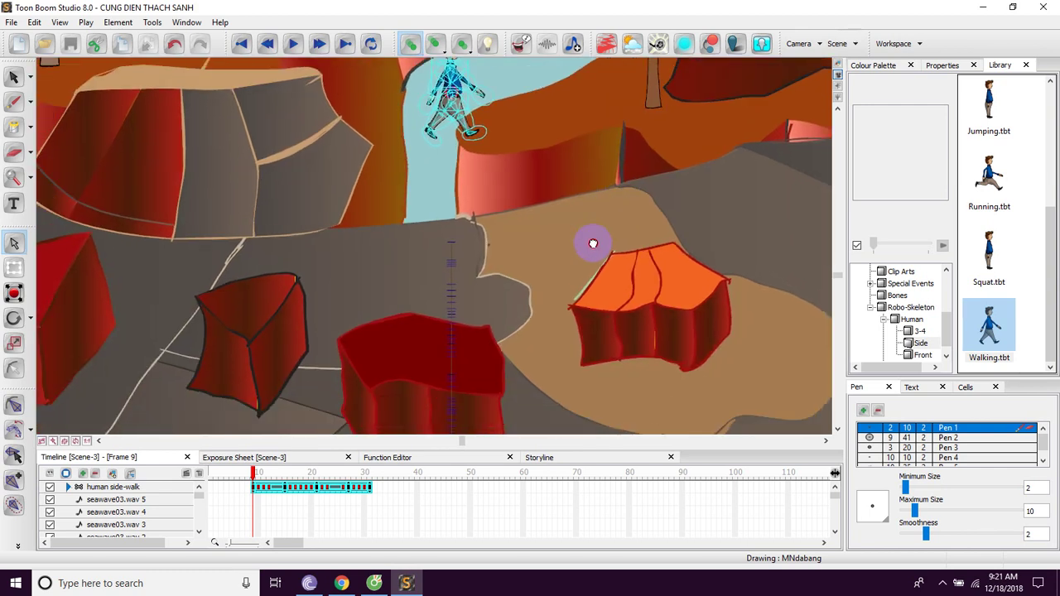
{"action": "left_click", "coordinate": [15, 79]}
{"action": "left_click", "coordinate": [403, 94]}
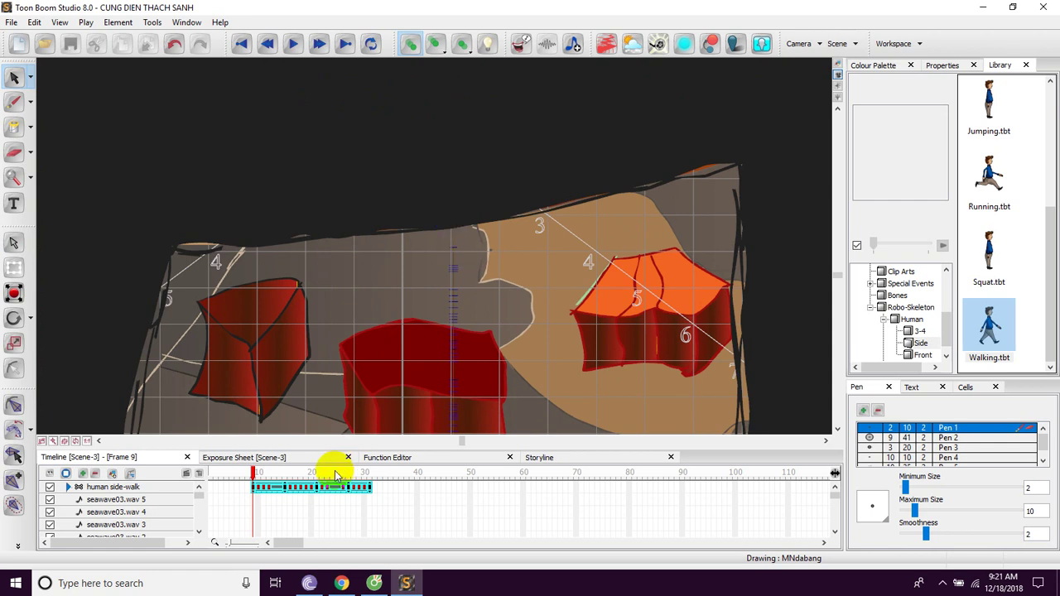
{"action": "left_click", "coordinate": [253, 486]}
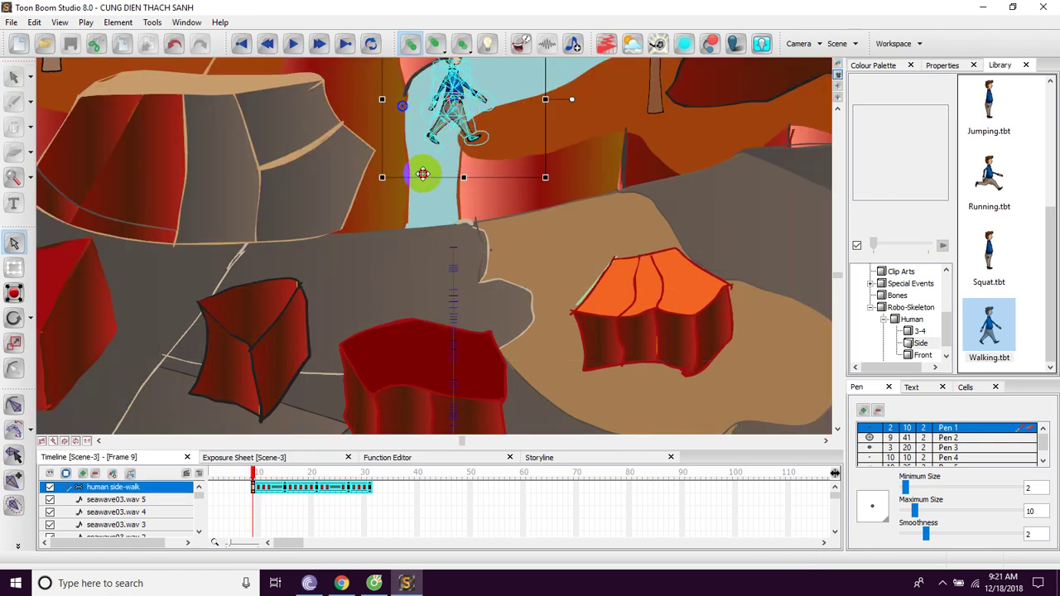
{"action": "left_click_drag", "start_coordinate": [423, 174], "coordinate": [133, 389]}
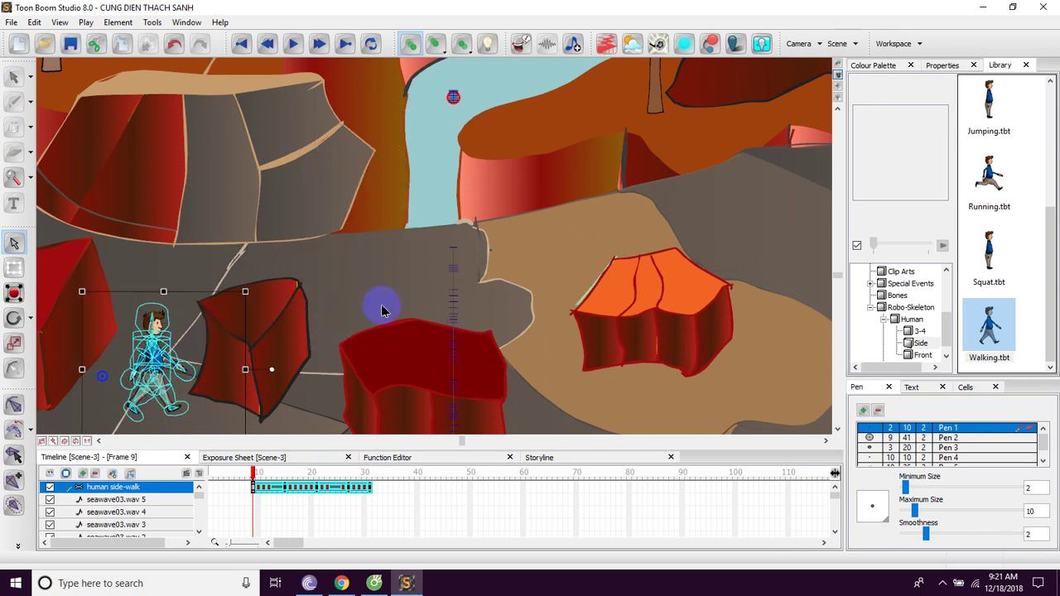
Reposition the walking character on the grey ground in front of the dark-outlined red block, and save the project
{"action": "left_click_drag", "start_coordinate": [374, 302], "coordinate": [414, 123]}
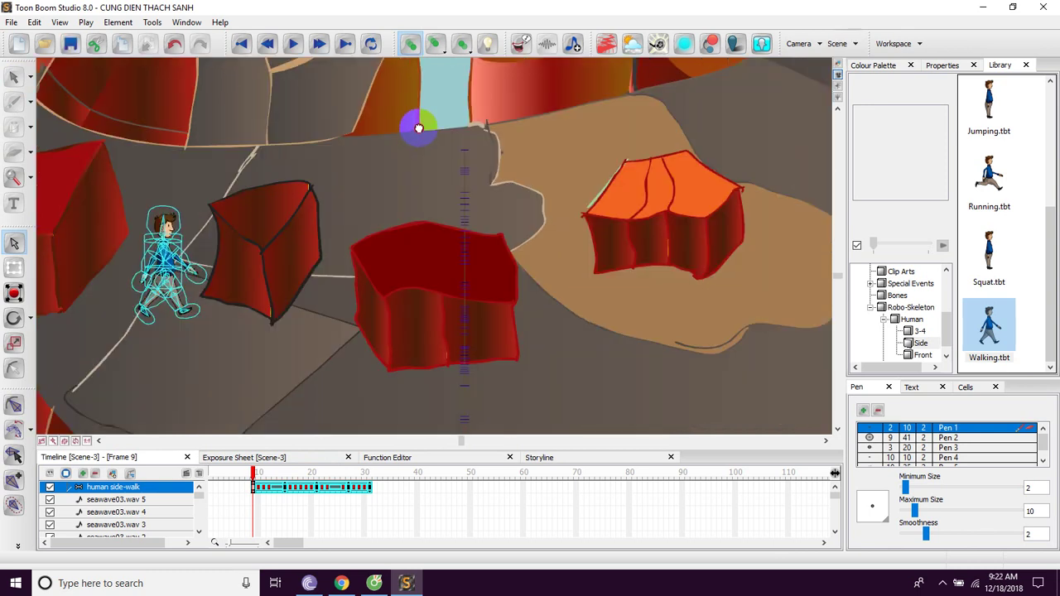
{"action": "left_click", "coordinate": [201, 186]}
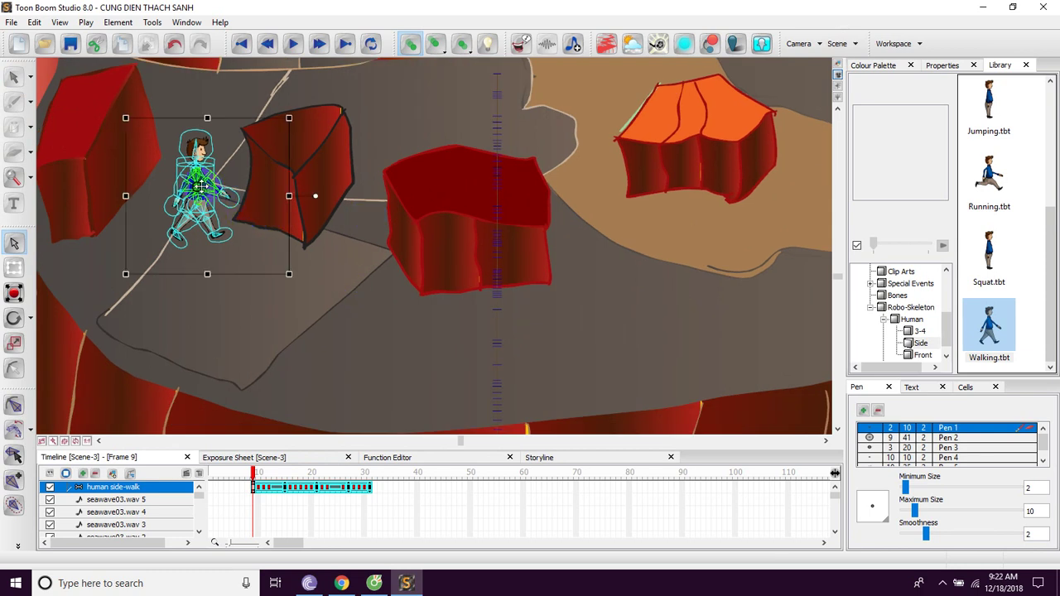
{"action": "mouse_move", "coordinate": [233, 248]}
{"action": "left_mouse_down"}
{"action": "mouse_move", "coordinate": [261, 271]}
{"action": "mouse_move", "coordinate": [237, 195]}
{"action": "mouse_move", "coordinate": [206, 200]}
{"action": "mouse_move", "coordinate": [329, 310]}
{"action": "left_mouse_up"}
{"action": "left_click", "coordinate": [435, 309]}
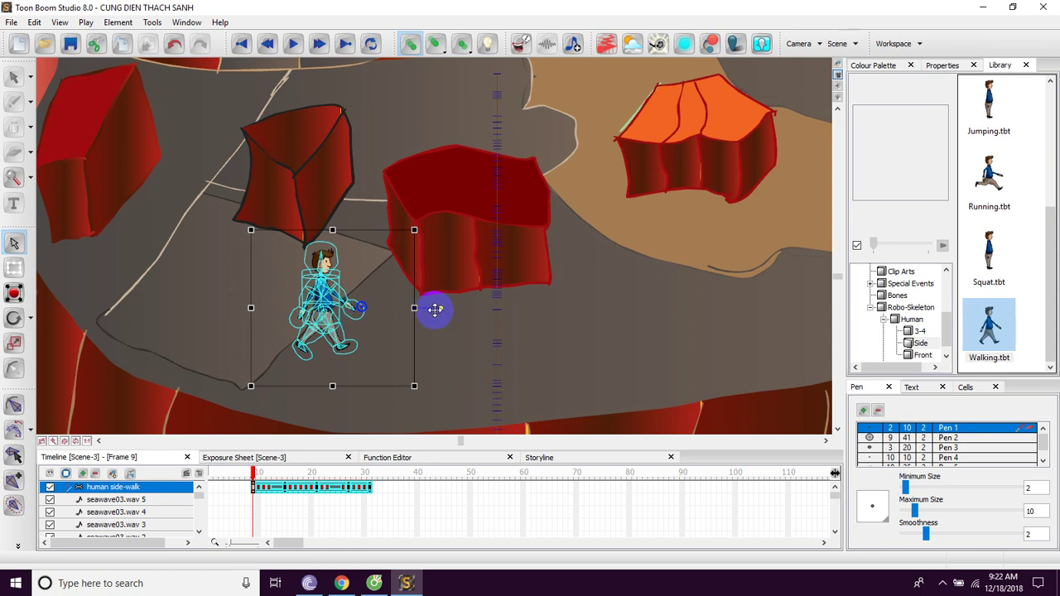
{"action": "key", "text": "ctrl+s"}
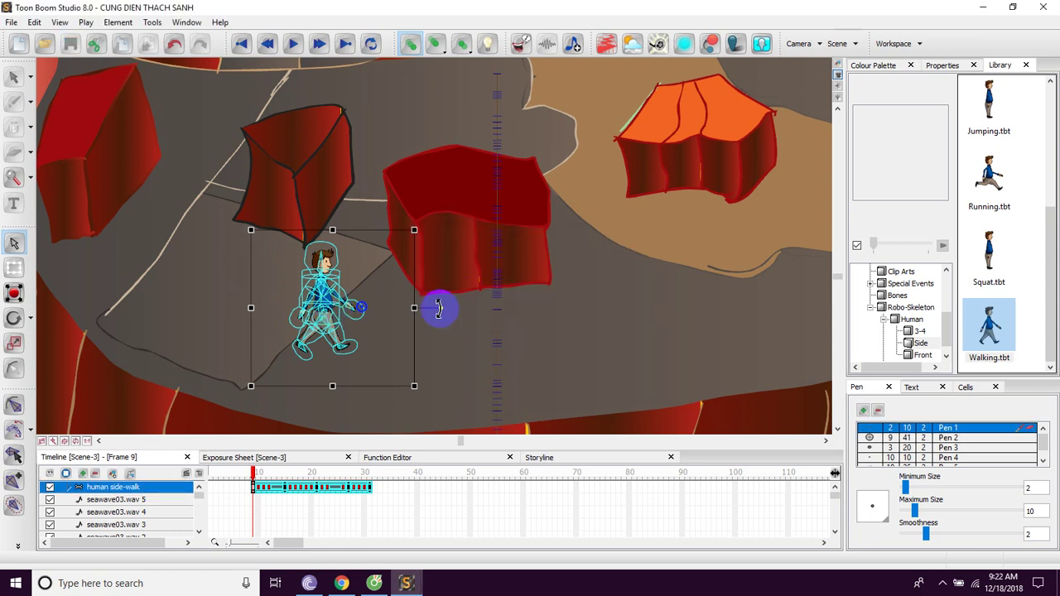
Connect the character set-up mode for human side-walk and expand its layers in an enlarged timeline
{"action": "left_click", "coordinate": [16, 547]}
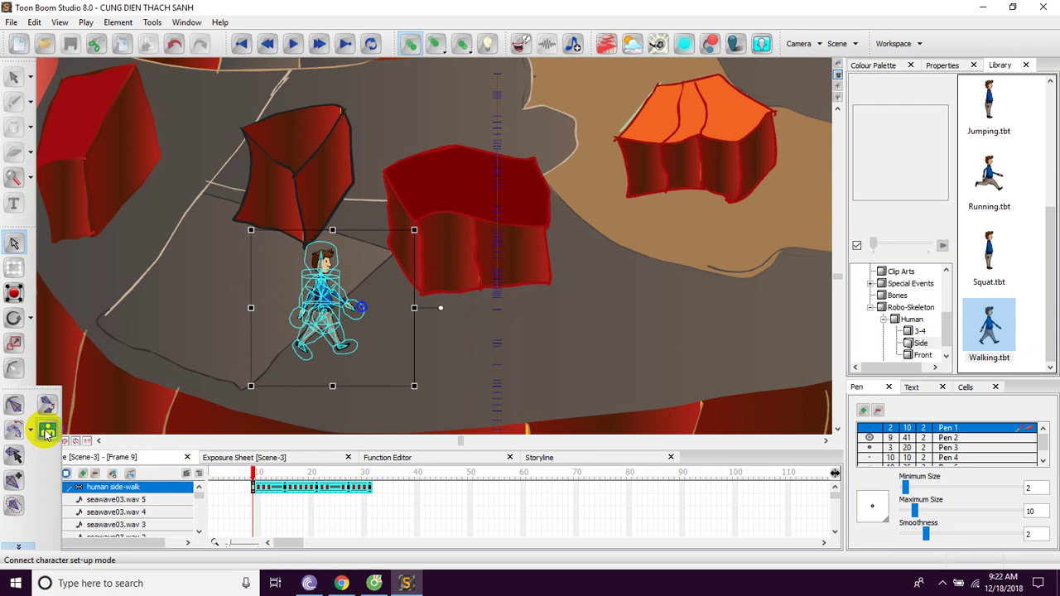
{"action": "left_click", "coordinate": [48, 431]}
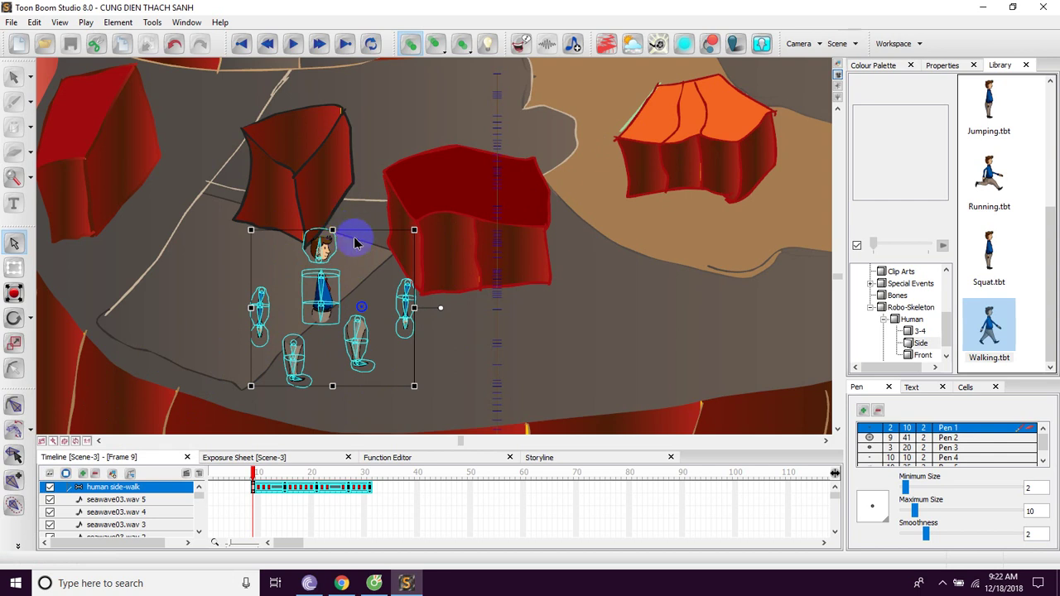
{"action": "left_click", "coordinate": [79, 487]}
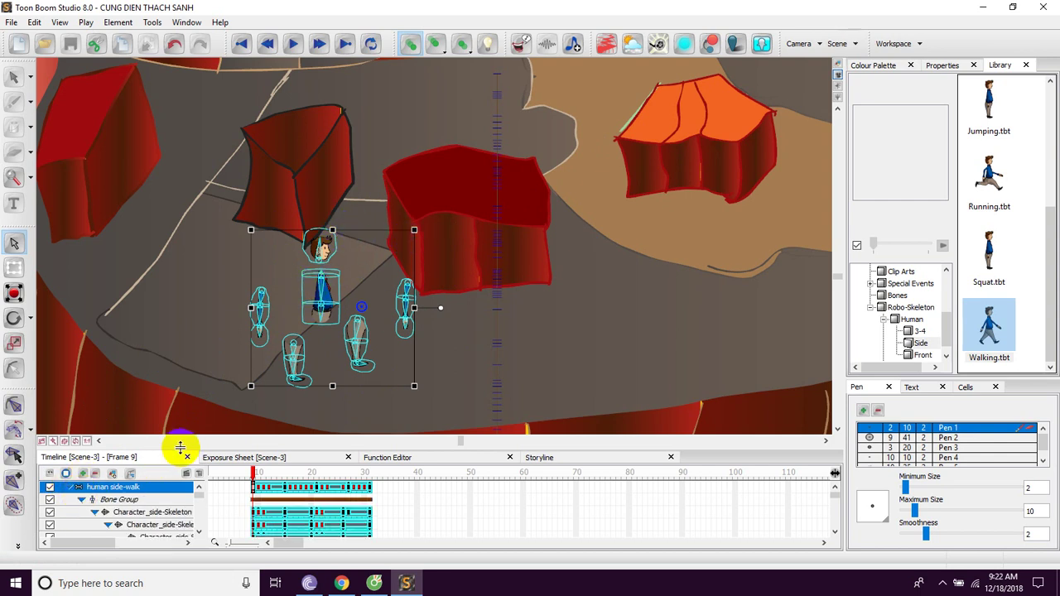
{"action": "left_click_drag", "start_coordinate": [178, 449], "coordinate": [177, 364]}
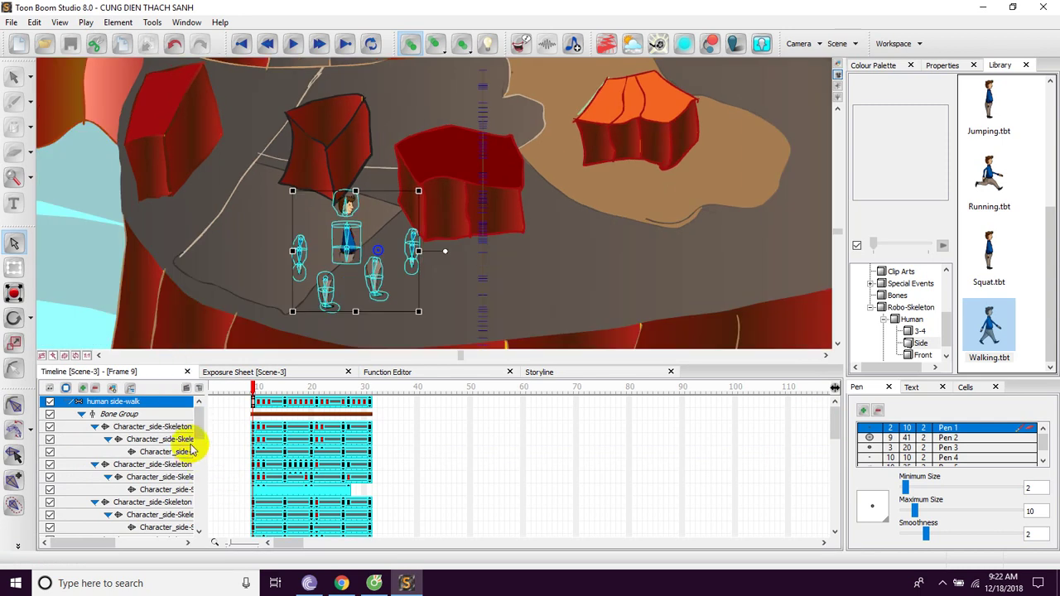
Open the Skin Group's puppet3 drawing in the Drawing View and turn on the light table to examine its separate body parts
{"action": "left_click_drag", "start_coordinate": [199, 425], "coordinate": [200, 462]}
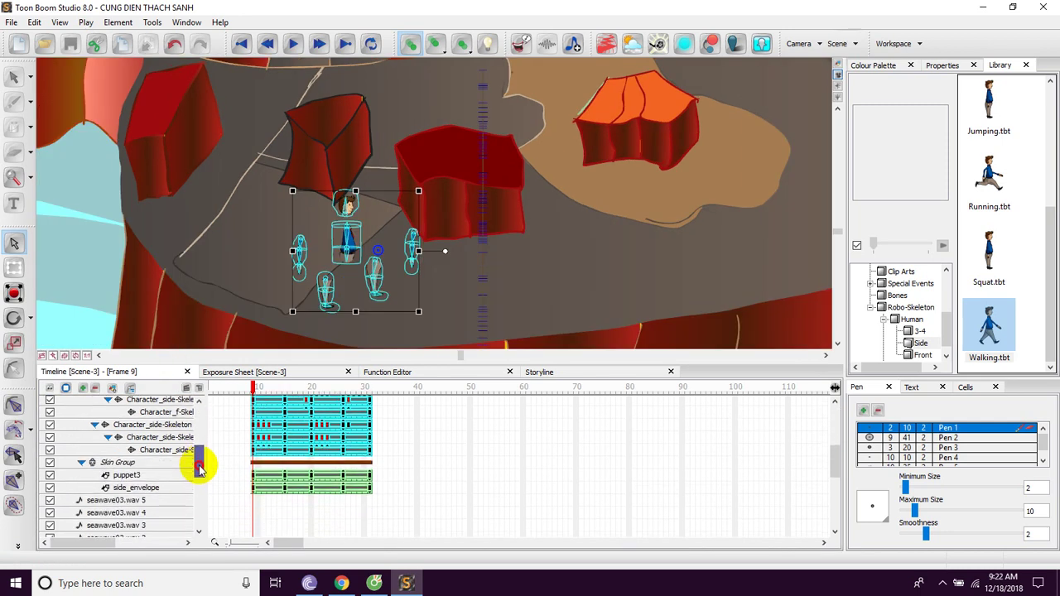
{"action": "left_click", "coordinate": [128, 476]}
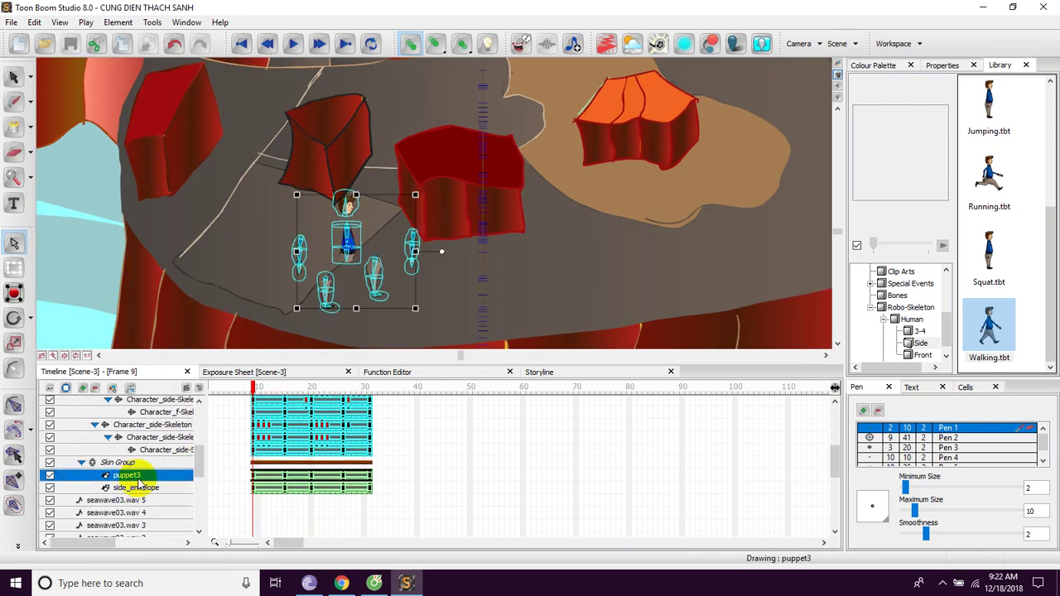
{"action": "left_click", "coordinate": [839, 67]}
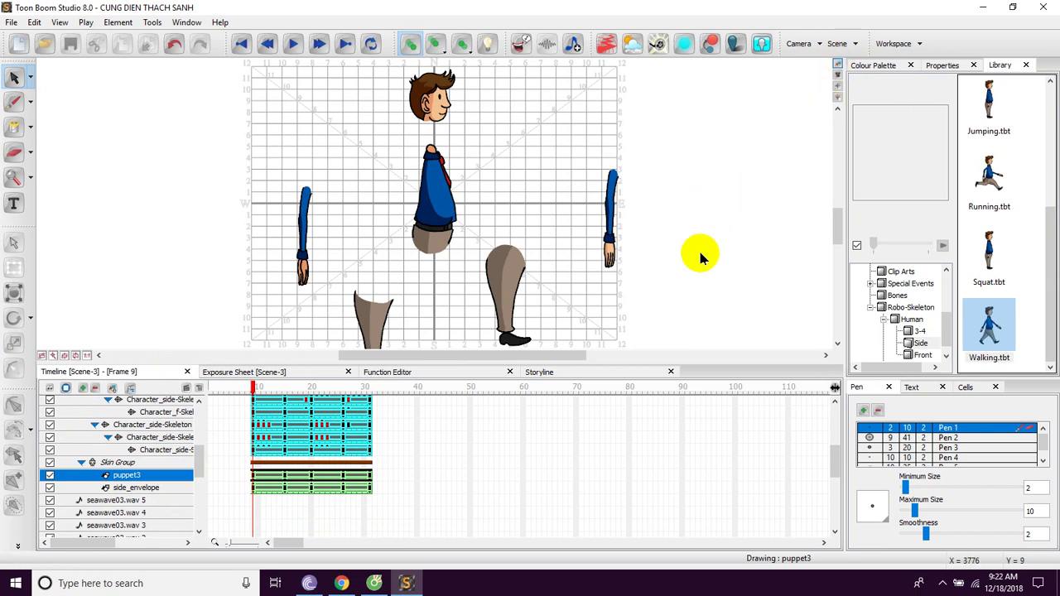
{"action": "left_click", "coordinate": [489, 45]}
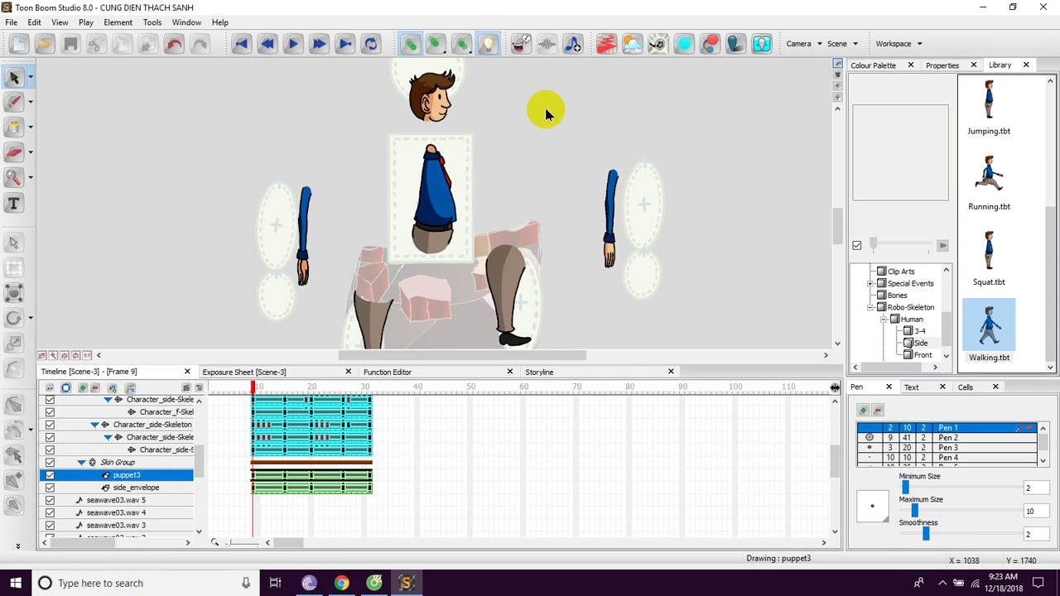
{"action": "scroll", "coordinate": [612, 240], "scroll_direction": "down", "scroll_amount": 3}
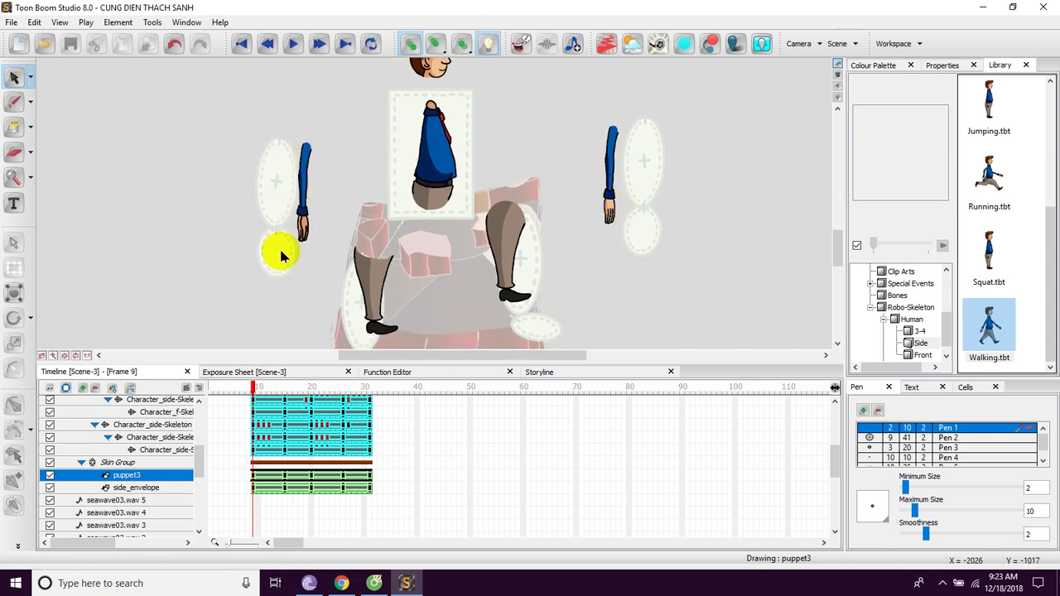
{"action": "scroll", "coordinate": [390, 208], "scroll_direction": "down", "scroll_amount": 1}
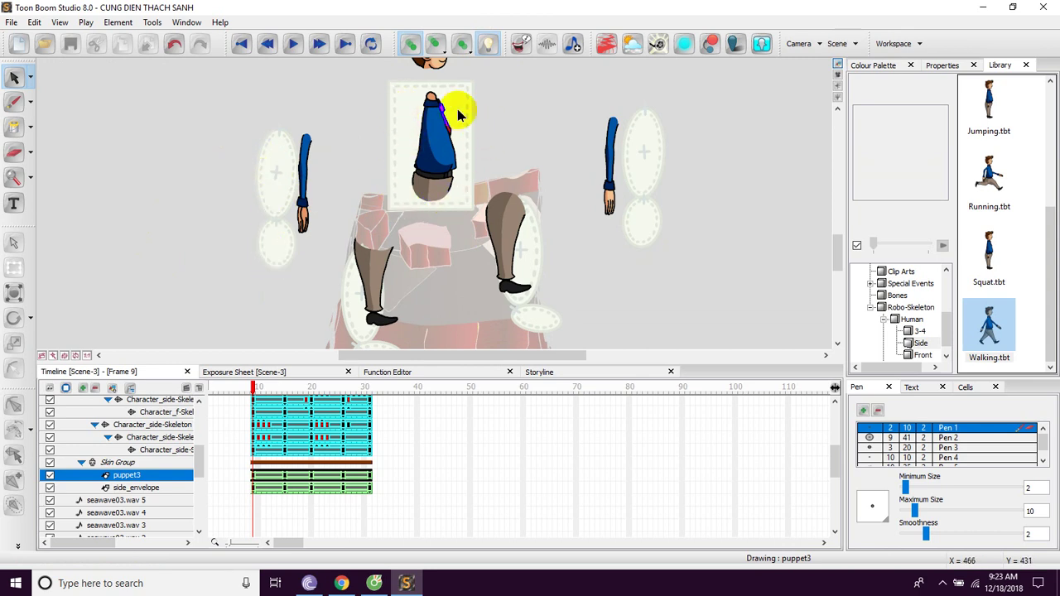
{"action": "scroll", "coordinate": [443, 265], "scroll_direction": "down", "scroll_amount": 1}
{"action": "scroll", "coordinate": [443, 266], "scroll_direction": "down", "scroll_amount": 2}
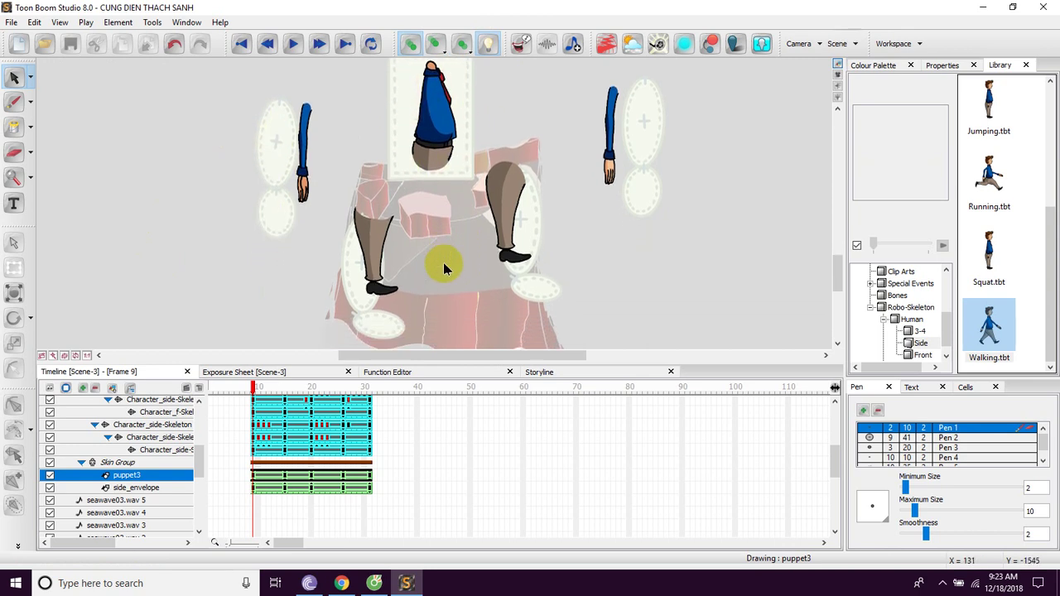
{"action": "scroll", "coordinate": [444, 265], "scroll_direction": "up", "scroll_amount": 6}
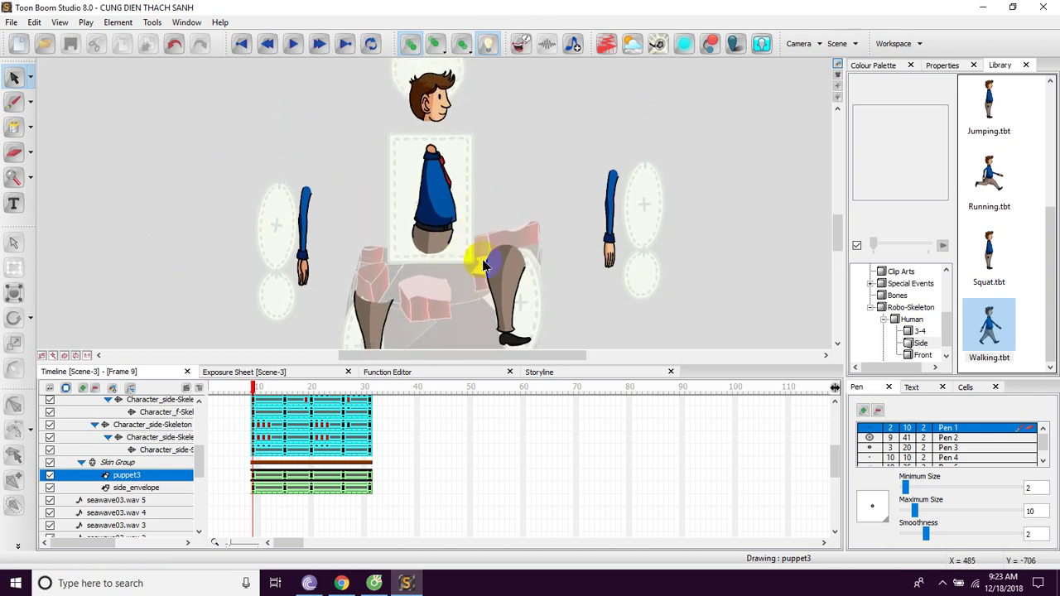
{"action": "scroll", "coordinate": [481, 265], "scroll_direction": "down", "scroll_amount": 4}
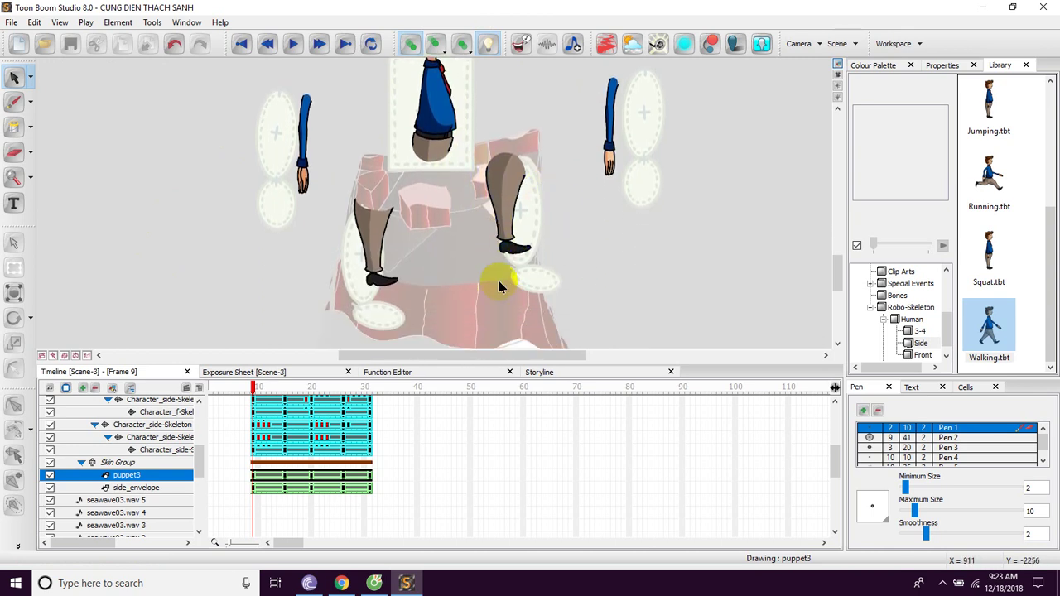
Examine the torso and head parts of the puppet3 drawing up close, including their dashed envelope guides
{"action": "left_click", "coordinate": [490, 217]}
{"action": "scroll", "coordinate": [490, 219], "scroll_direction": "up", "scroll_amount": 3}
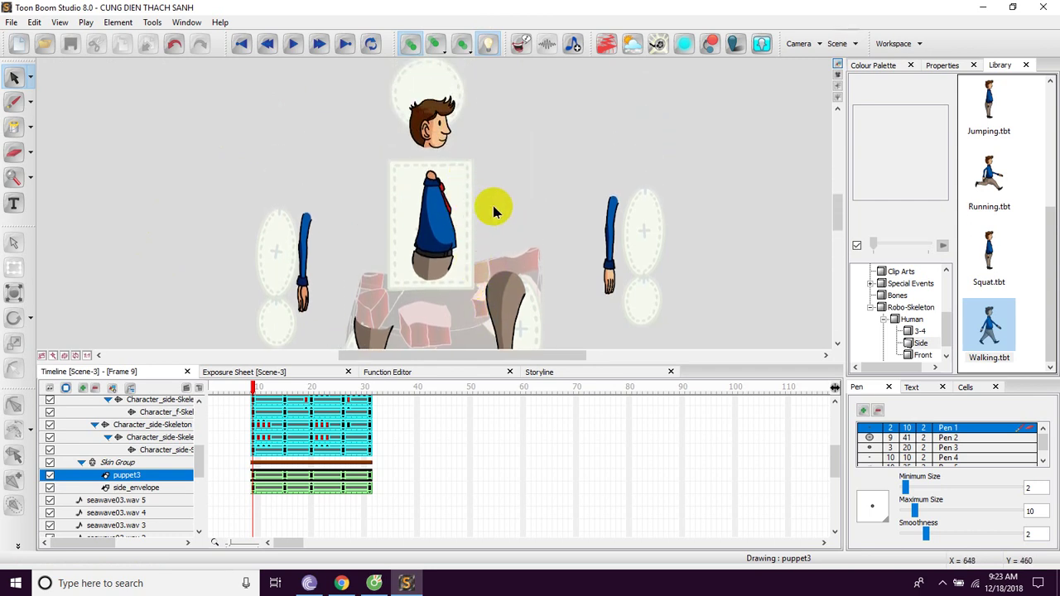
{"action": "key", "text": "2"}
{"action": "key", "text": "2"}
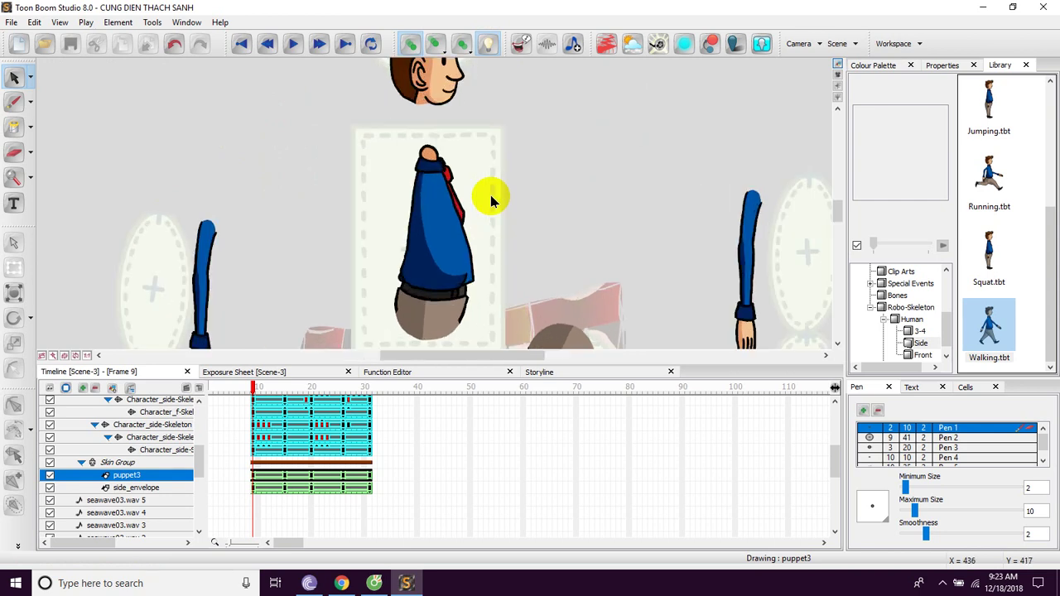
{"action": "key", "text": "2"}
{"action": "key", "text": "2"}
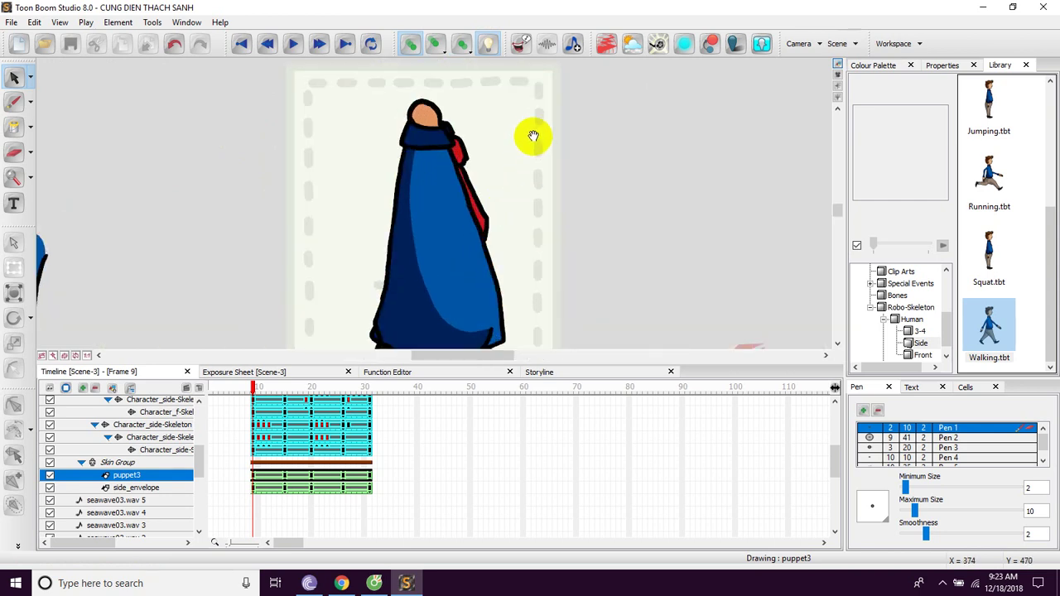
{"action": "scroll", "coordinate": [535, 182], "scroll_direction": "up", "scroll_amount": 1}
{"action": "key", "text": "1"}
{"action": "key", "text": "1"}
{"action": "scroll", "coordinate": [530, 238], "scroll_direction": "up", "scroll_amount": 3}
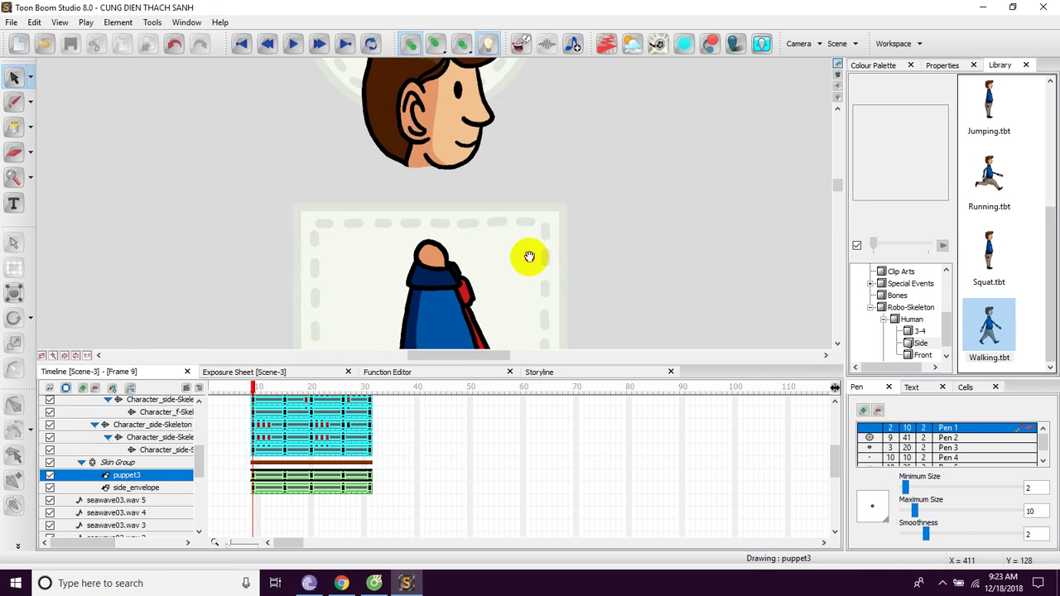
{"action": "scroll", "coordinate": [528, 256], "scroll_direction": "up", "scroll_amount": 2}
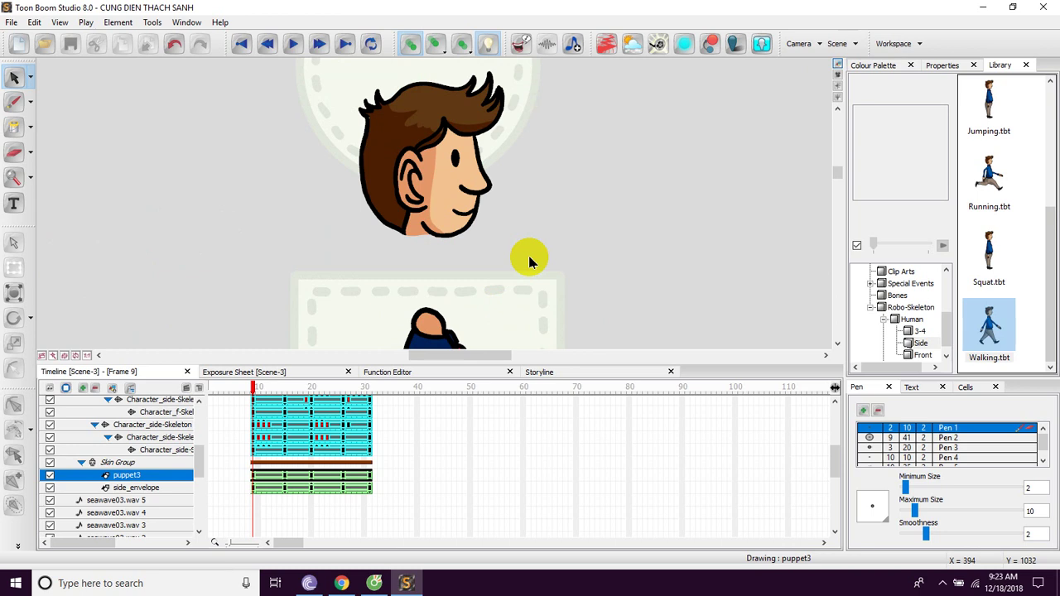
{"action": "scroll", "coordinate": [607, 206], "scroll_direction": "up", "scroll_amount": 1}
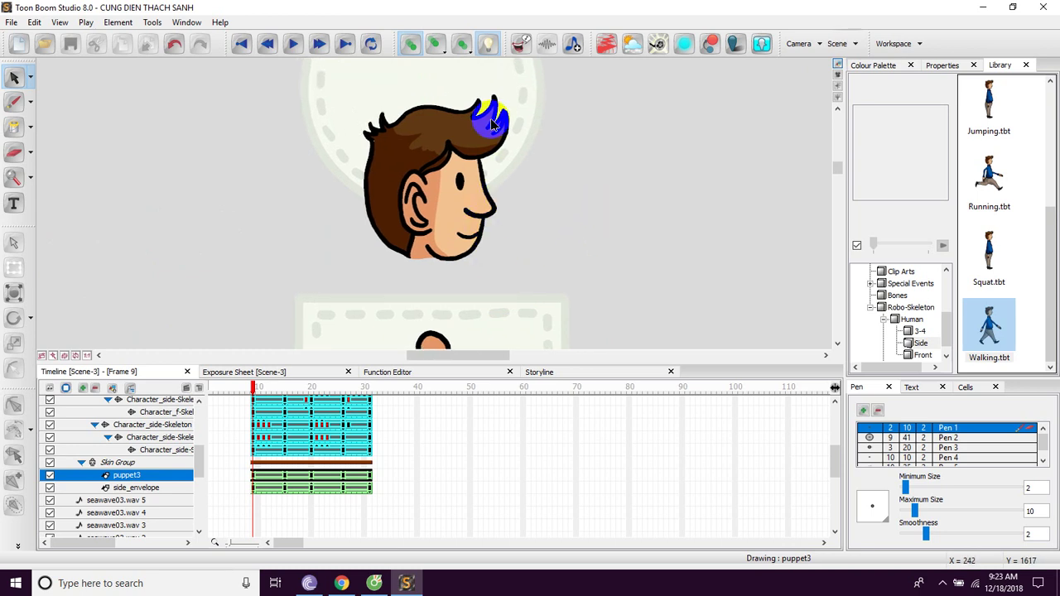
Trace a closed guide outline around the puppet's head with the Brush in blue Colour 4
{"action": "left_click", "coordinate": [9, 76]}
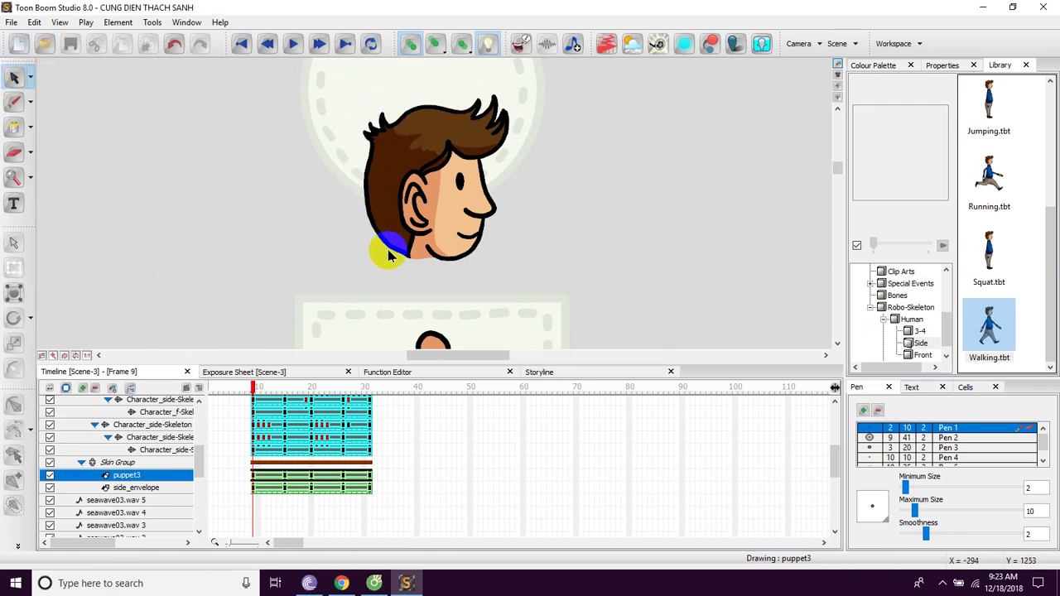
{"action": "left_click", "coordinate": [13, 106]}
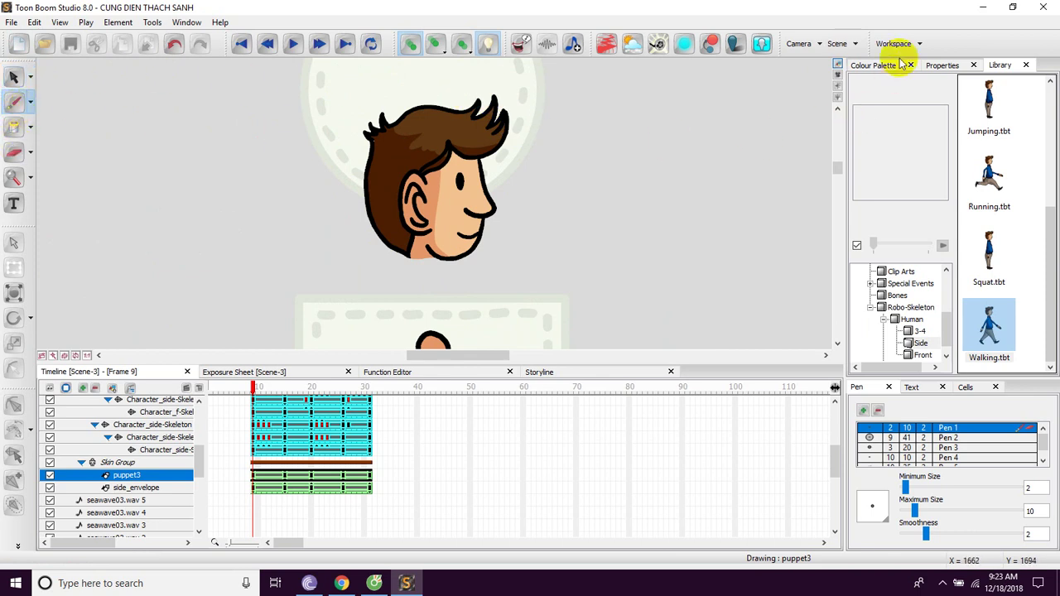
{"action": "left_click", "coordinate": [869, 64]}
{"action": "left_click", "coordinate": [861, 167]}
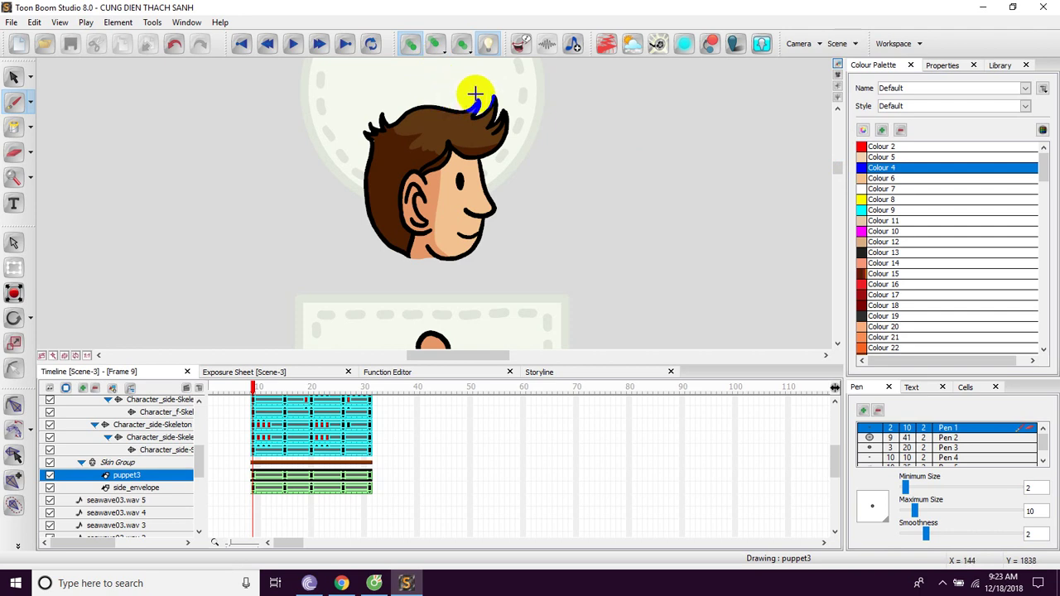
{"action": "mouse_move", "coordinate": [481, 91]}
{"action": "left_mouse_down"}
{"action": "mouse_move", "coordinate": [392, 100]}
{"action": "mouse_move", "coordinate": [352, 138]}
{"action": "mouse_move", "coordinate": [350, 219]}
{"action": "mouse_move", "coordinate": [363, 246]}
{"action": "mouse_move", "coordinate": [394, 264]}
{"action": "mouse_move", "coordinate": [465, 262]}
{"action": "mouse_move", "coordinate": [493, 239]}
{"action": "mouse_move", "coordinate": [492, 170]}
{"action": "mouse_move", "coordinate": [516, 126]}
{"action": "mouse_move", "coordinate": [477, 97]}
{"action": "left_mouse_up"}
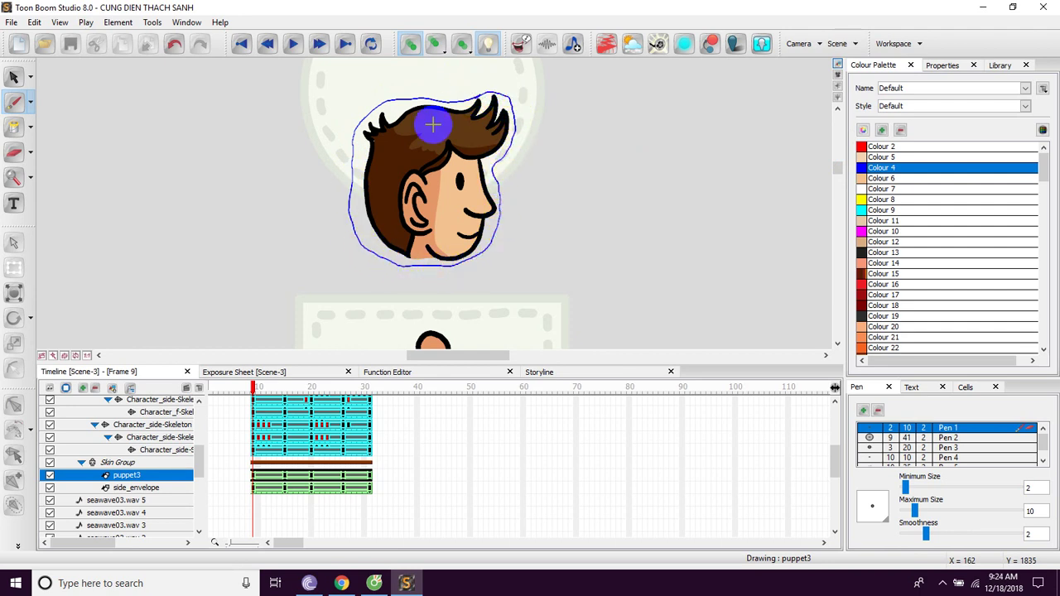
Delete the brown fills of the hair from the puppet's head, keeping the blue guide outline
{"action": "left_click", "coordinate": [14, 76]}
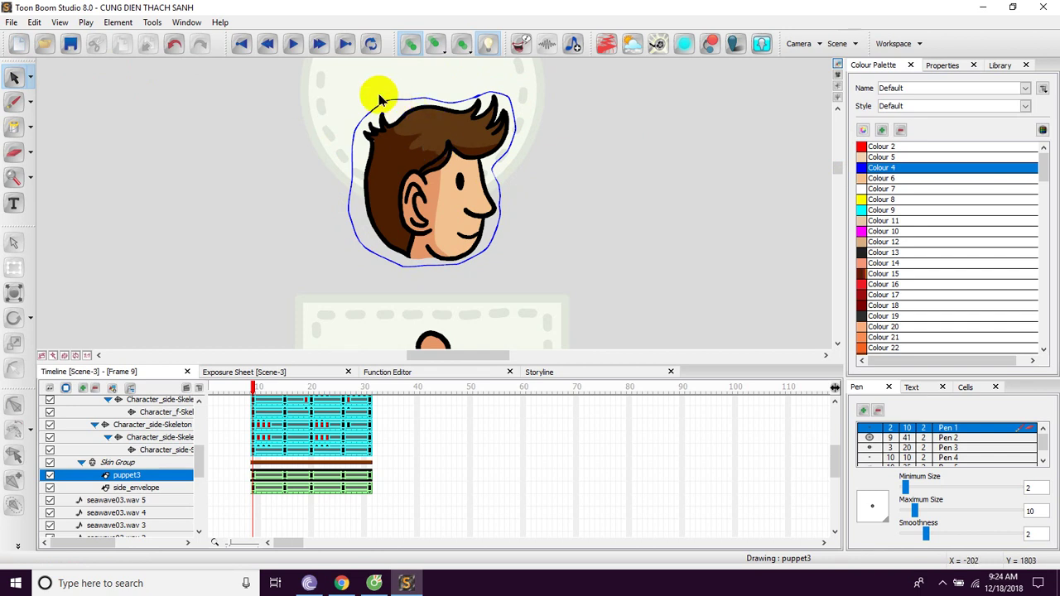
{"action": "left_click", "coordinate": [407, 137]}
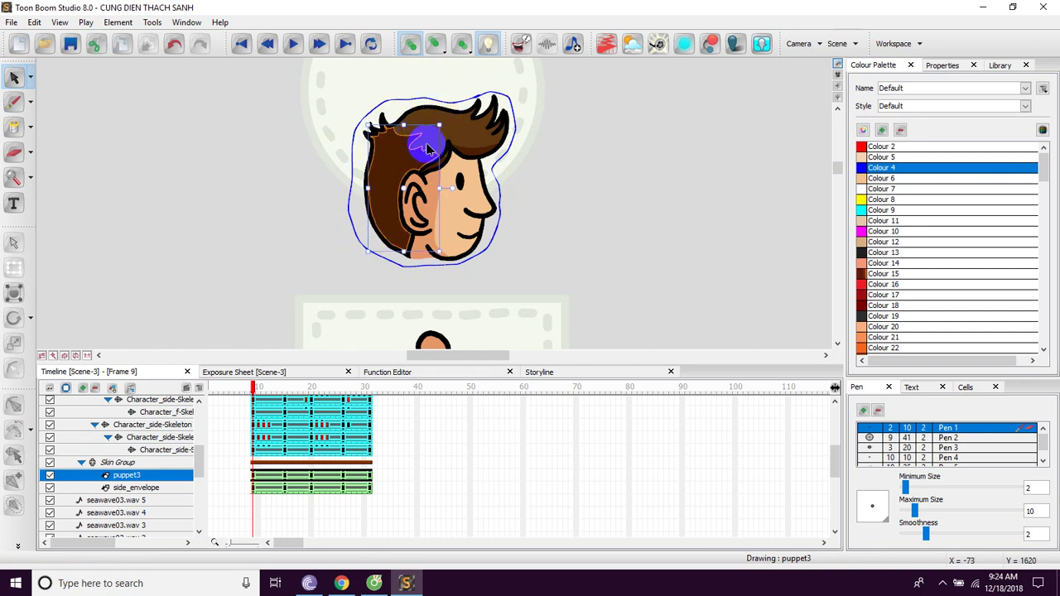
{"action": "key", "text": "Delete"}
{"action": "left_click", "coordinate": [437, 98]}
{"action": "key", "text": "Delete"}
{"action": "left_click", "coordinate": [438, 121]}
{"action": "key", "text": "Delete"}
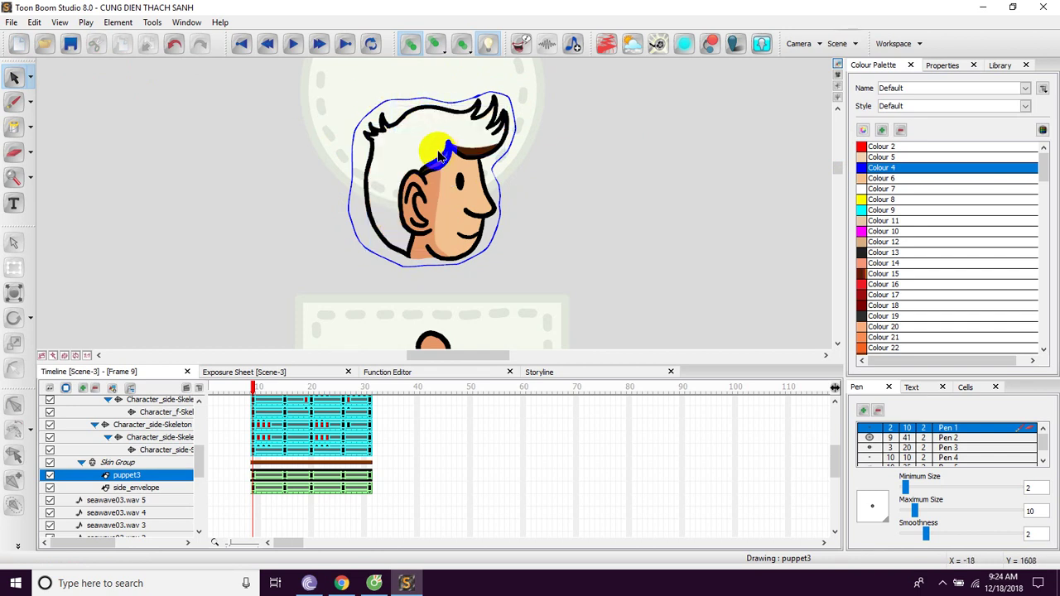
{"action": "key", "text": "Delete"}
Delete the skin fills and the eye from the puppet's face
{"action": "left_click", "coordinate": [460, 182]}
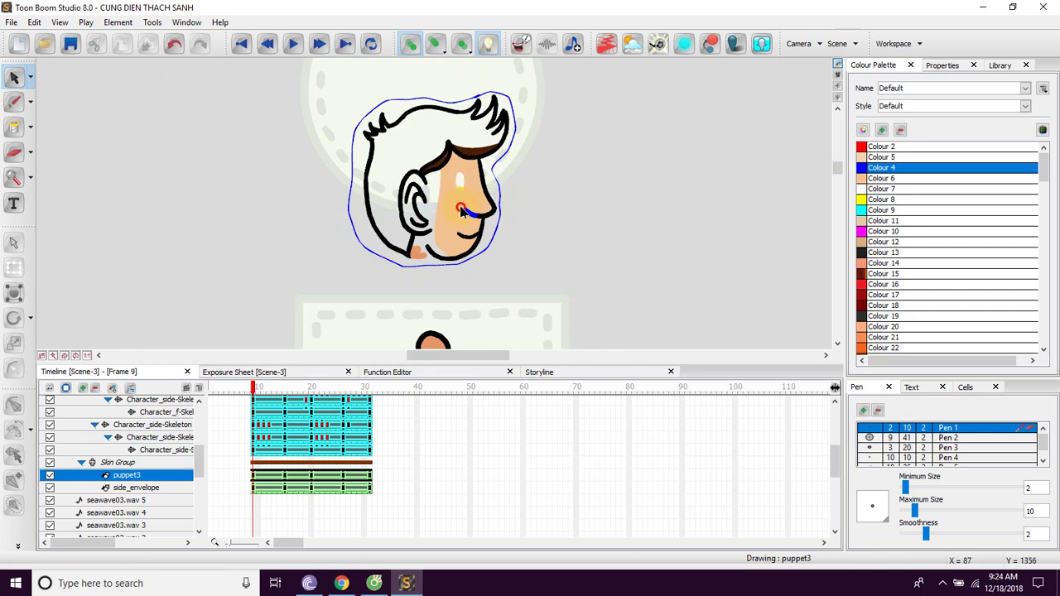
{"action": "key", "text": "Delete"}
{"action": "left_click", "coordinate": [473, 170]}
{"action": "left_click", "coordinate": [434, 154]}
{"action": "left_click", "coordinate": [478, 151]}
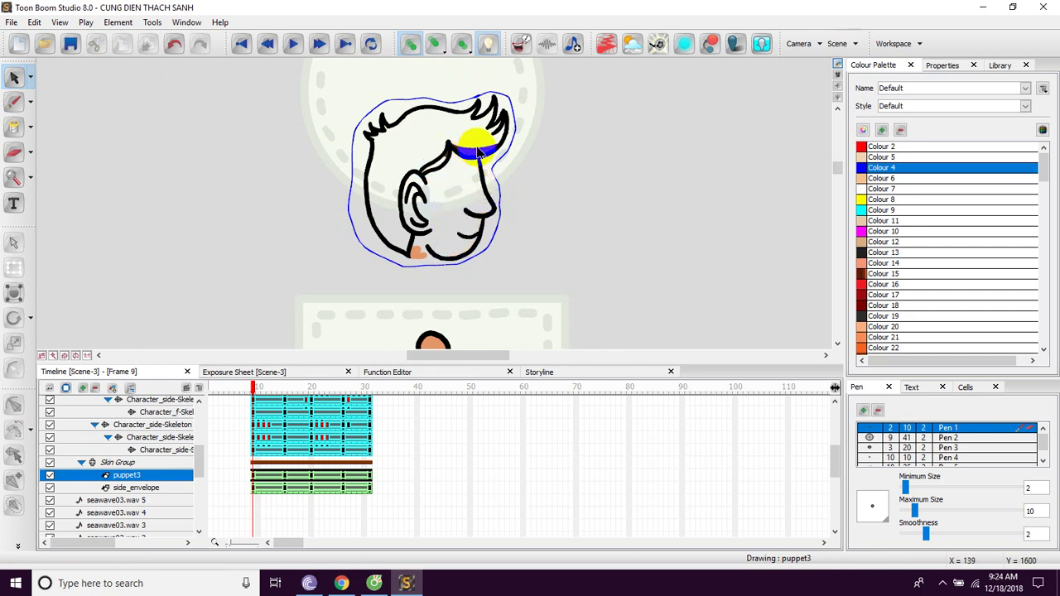
Delete the head's black linework, the leftover brown fringe strip and the neck patch inside the blue outline
{"action": "left_click", "coordinate": [400, 171]}
{"action": "left_click", "coordinate": [441, 218]}
{"action": "key", "text": "Delete"}
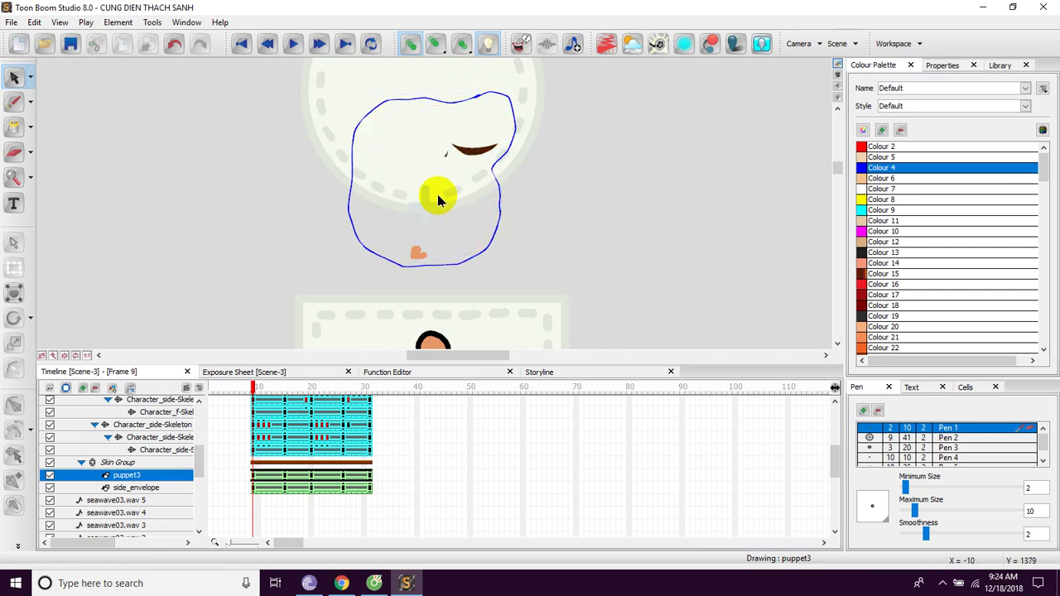
{"action": "left_click", "coordinate": [471, 148]}
{"action": "key", "text": "Delete"}
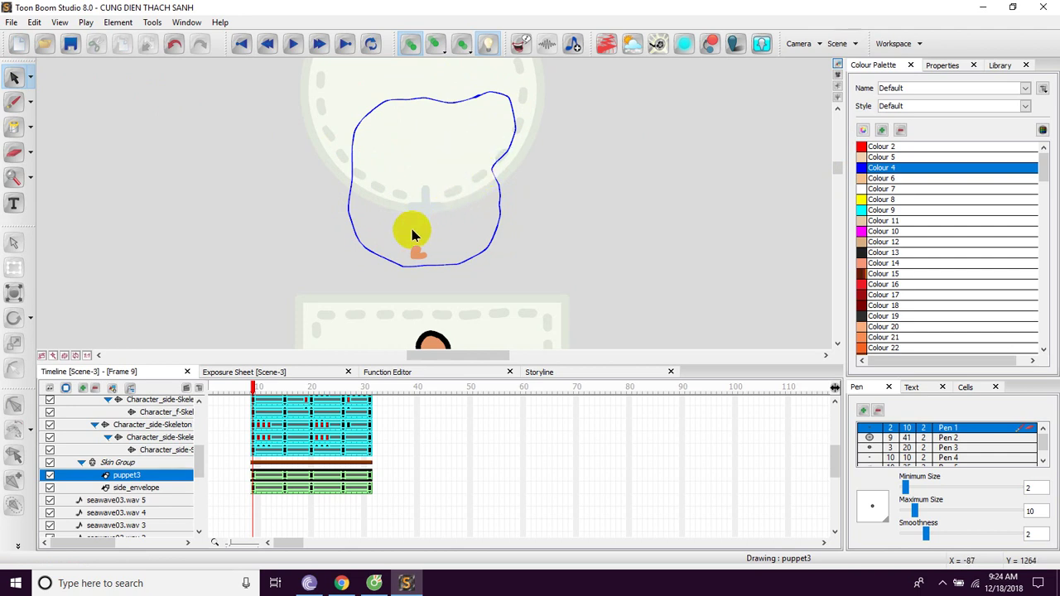
{"action": "left_click", "coordinate": [419, 250]}
{"action": "key", "text": "Delete"}
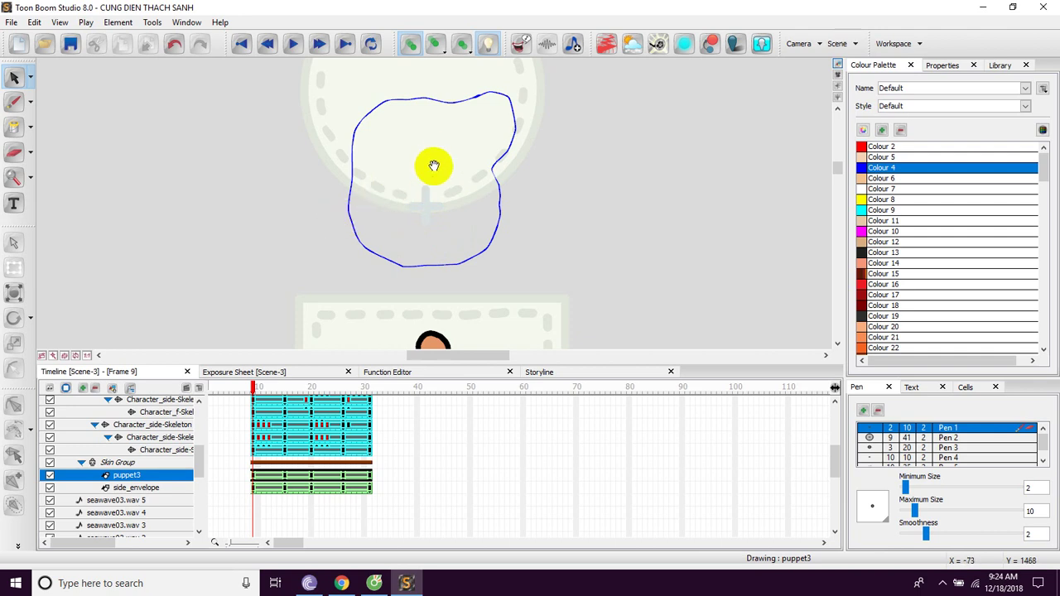
Choose the Brush with dark Colour 13 for drawing a new head inside the blue guide outline
{"action": "left_click", "coordinate": [14, 102]}
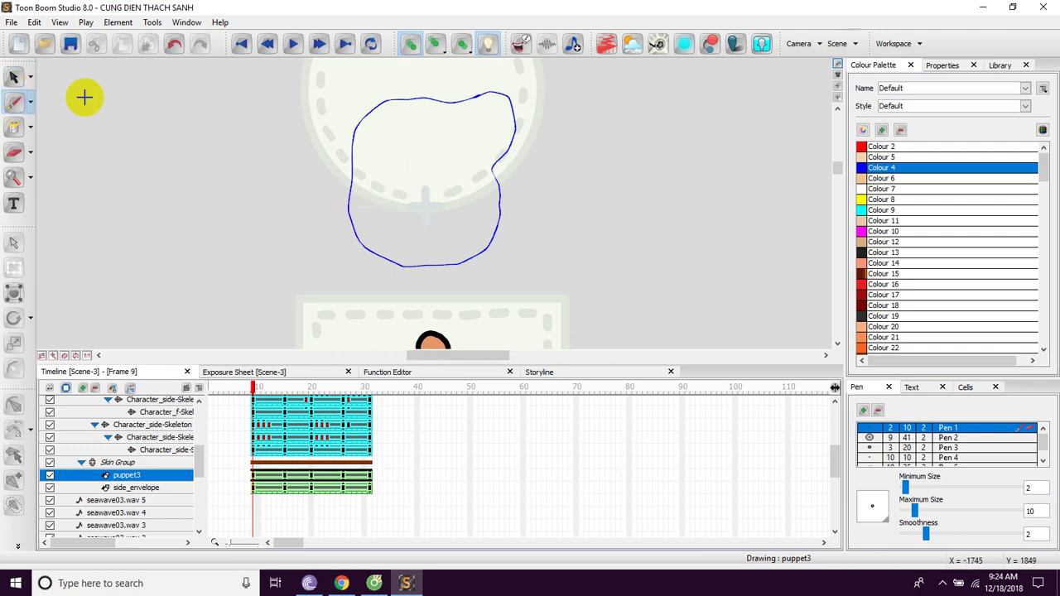
{"action": "mouse_move", "coordinate": [414, 123]}
{"action": "left_mouse_down"}
{"action": "mouse_move", "coordinate": [397, 167]}
{"action": "mouse_move", "coordinate": [386, 158]}
{"action": "mouse_move", "coordinate": [402, 166]}
{"action": "left_mouse_up"}
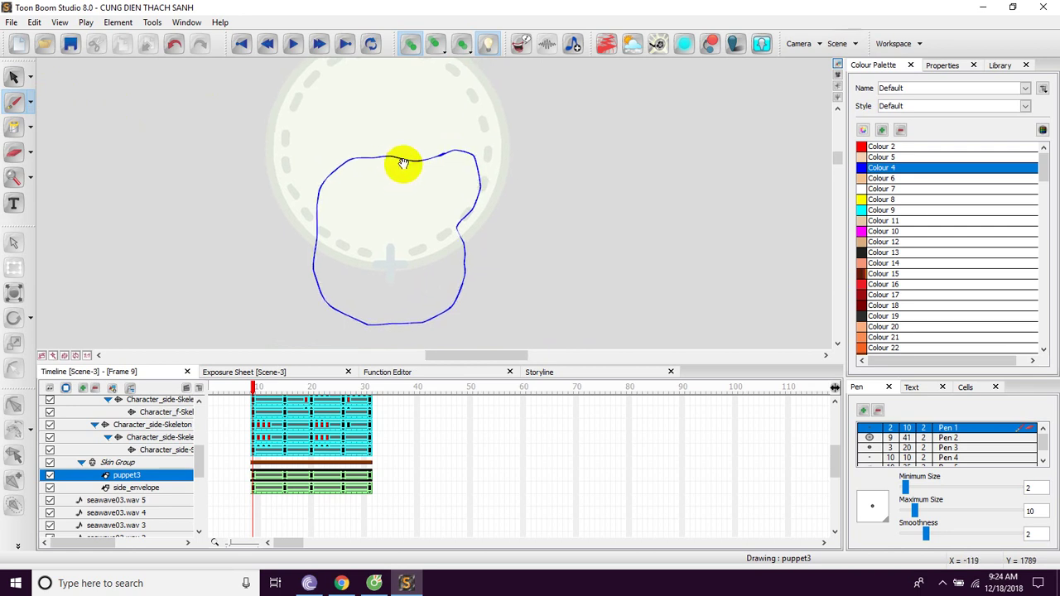
{"action": "left_click", "coordinate": [858, 253]}
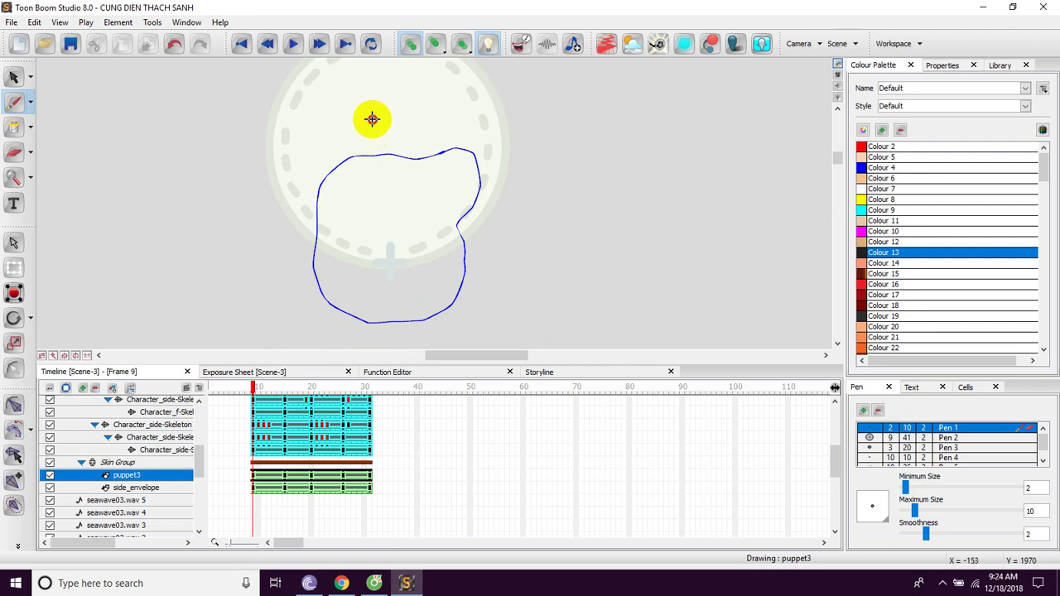
{"action": "left_click_drag", "start_coordinate": [372, 118], "coordinate": [304, 200]}
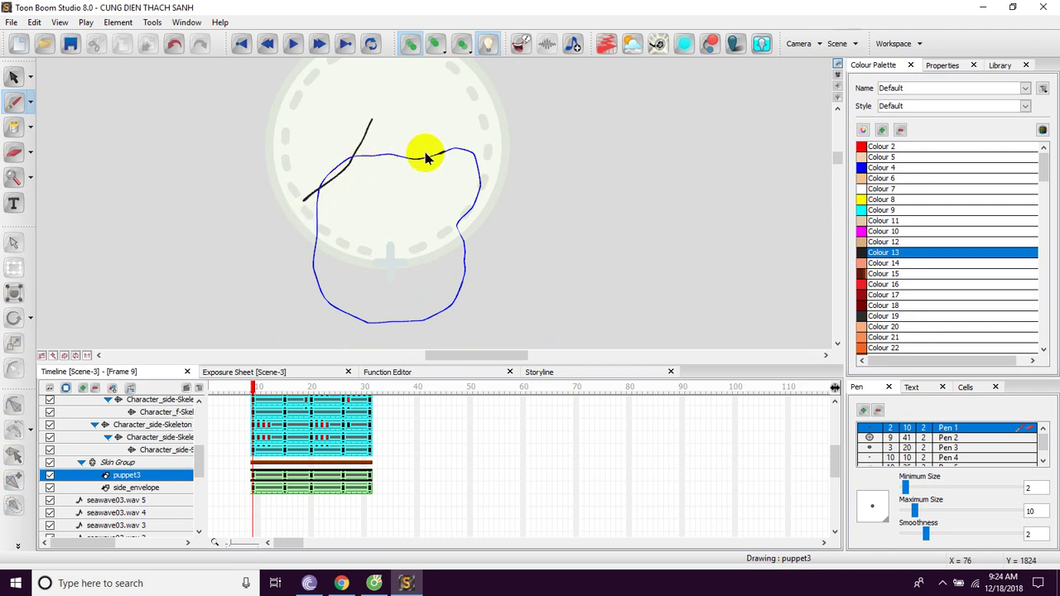
{"action": "key", "text": "ctrl+z"}
{"action": "left_click_drag", "start_coordinate": [372, 122], "coordinate": [312, 200]}
{"action": "key", "text": "ctrl+z"}
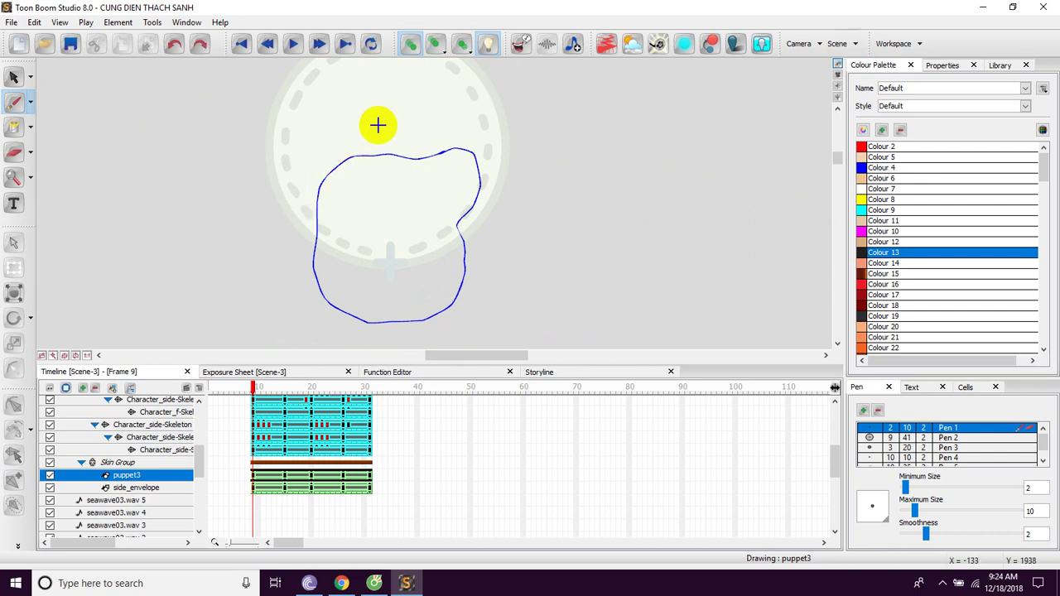
{"action": "left_click_drag", "start_coordinate": [377, 123], "coordinate": [314, 199]}
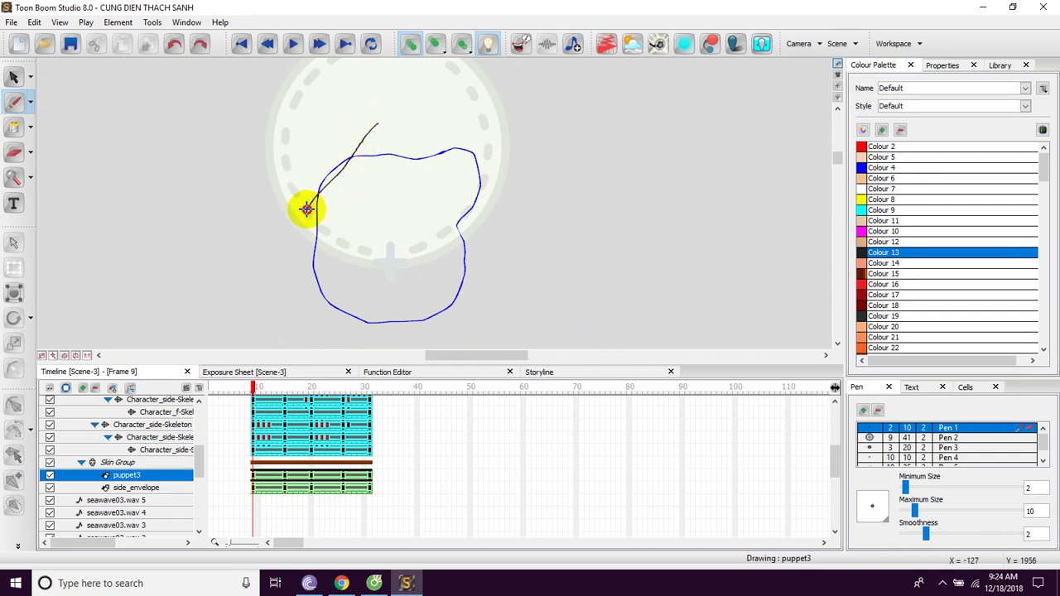
{"action": "key", "text": "ctrl+z"}
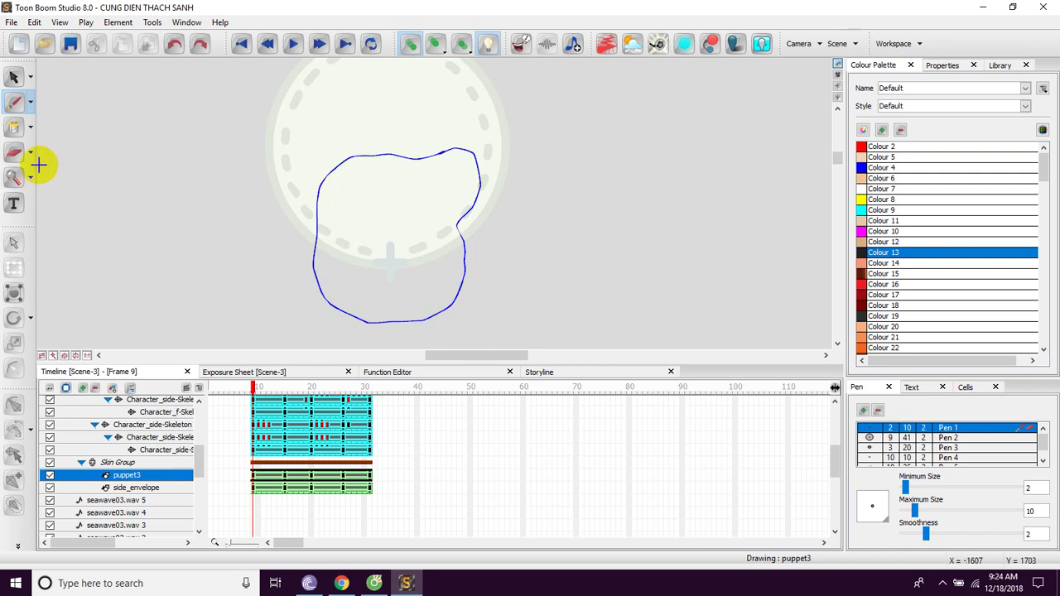
Draw a triangle over the upper head outline with two straight lines meeting at a peak and a freehand brushed base in Colour 13
{"action": "left_click", "coordinate": [30, 101]}
{"action": "left_click", "coordinate": [58, 174]}
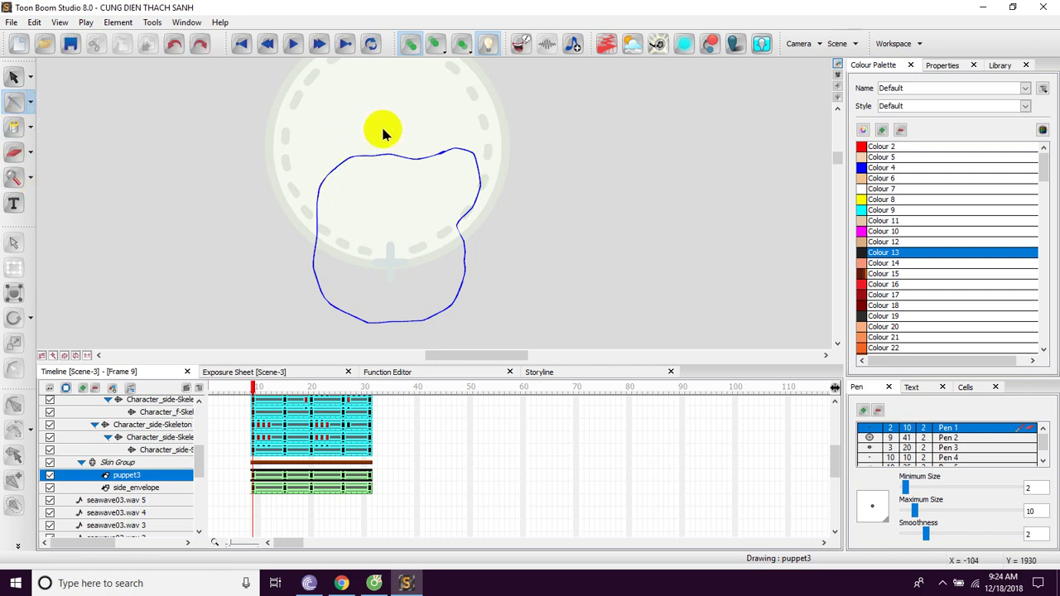
{"action": "left_click_drag", "start_coordinate": [388, 126], "coordinate": [320, 220]}
{"action": "left_click_drag", "start_coordinate": [397, 131], "coordinate": [468, 217]}
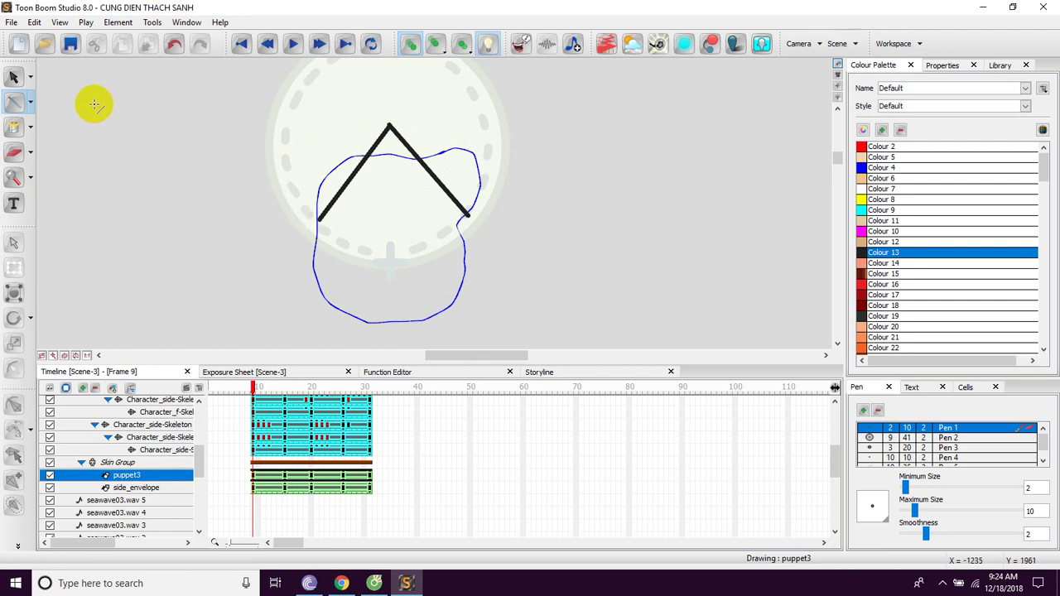
{"action": "left_click", "coordinate": [30, 101]}
{"action": "left_click", "coordinate": [60, 101]}
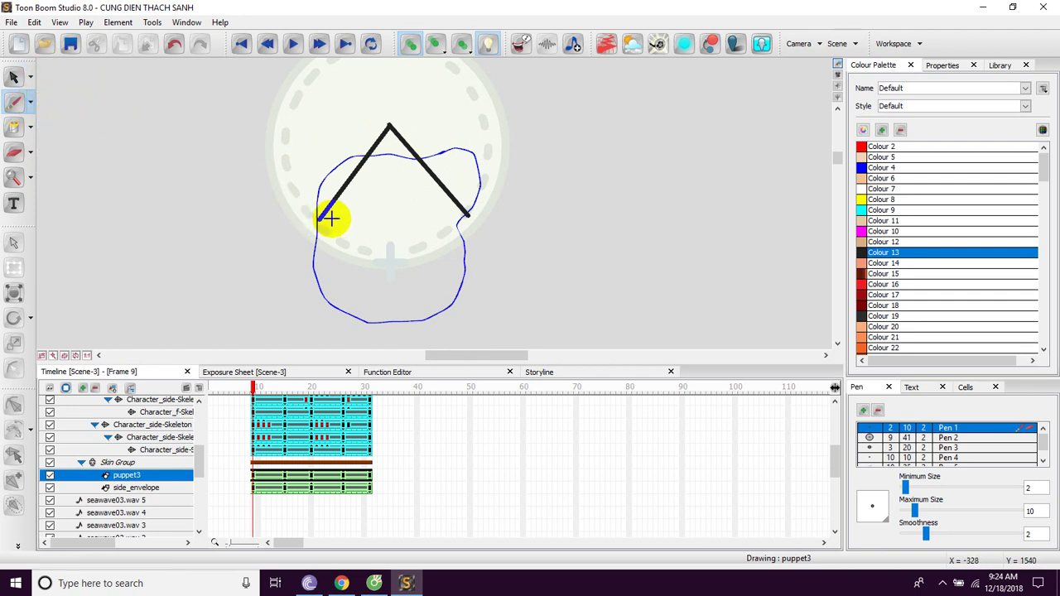
{"action": "left_click_drag", "start_coordinate": [319, 217], "coordinate": [468, 215]}
Fill the triangle on the head with red Colour 2
{"action": "left_click", "coordinate": [861, 146]}
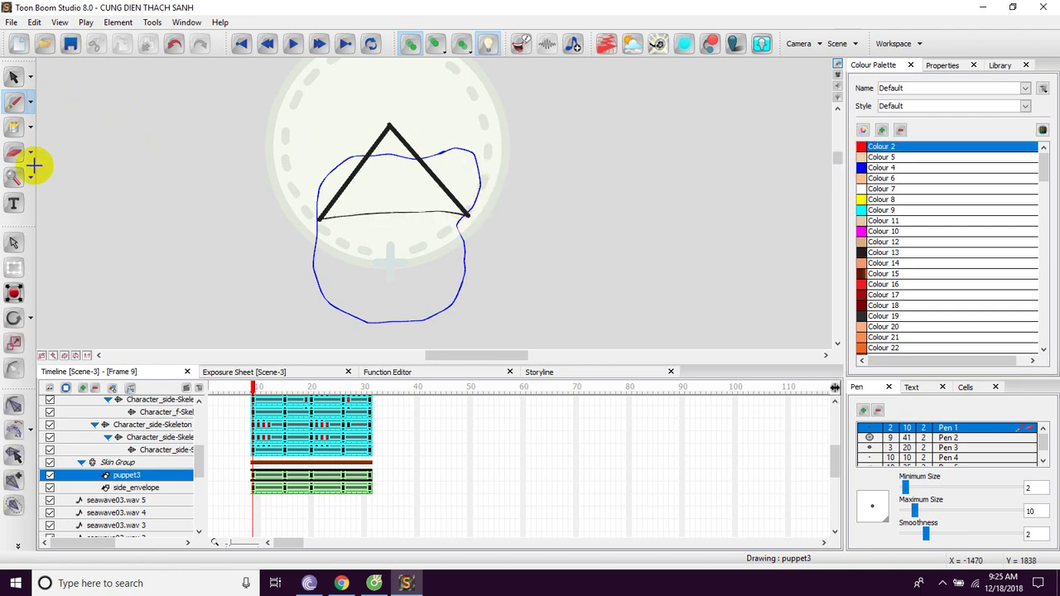
{"action": "left_click", "coordinate": [21, 129]}
{"action": "left_click", "coordinate": [388, 166]}
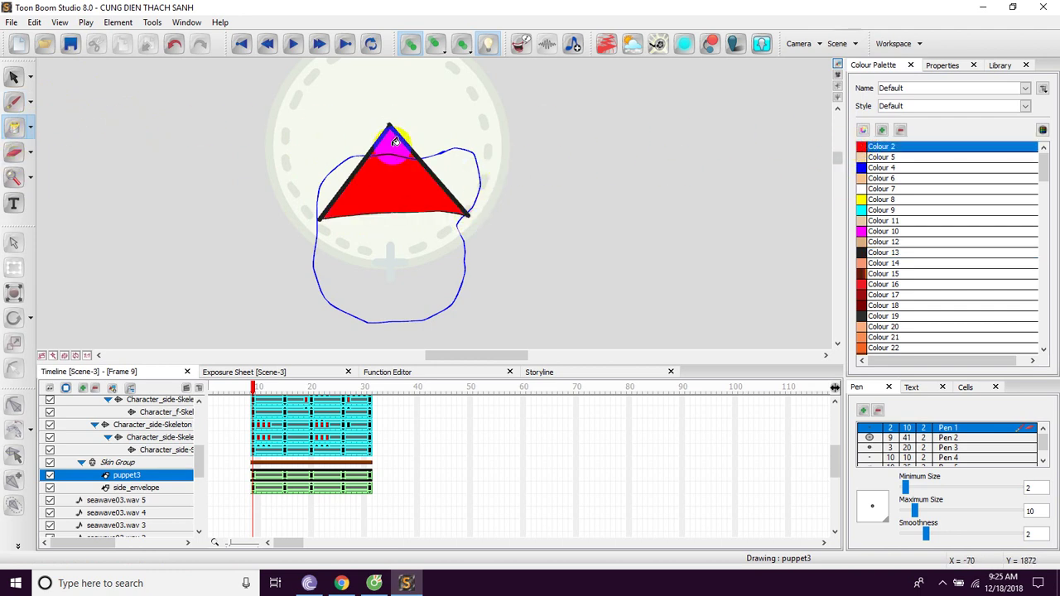
Brush a short dark tick in Colour 13 on the base line of the red triangle, near its front corner
{"action": "scroll", "coordinate": [386, 161], "scroll_direction": "down", "scroll_amount": 2}
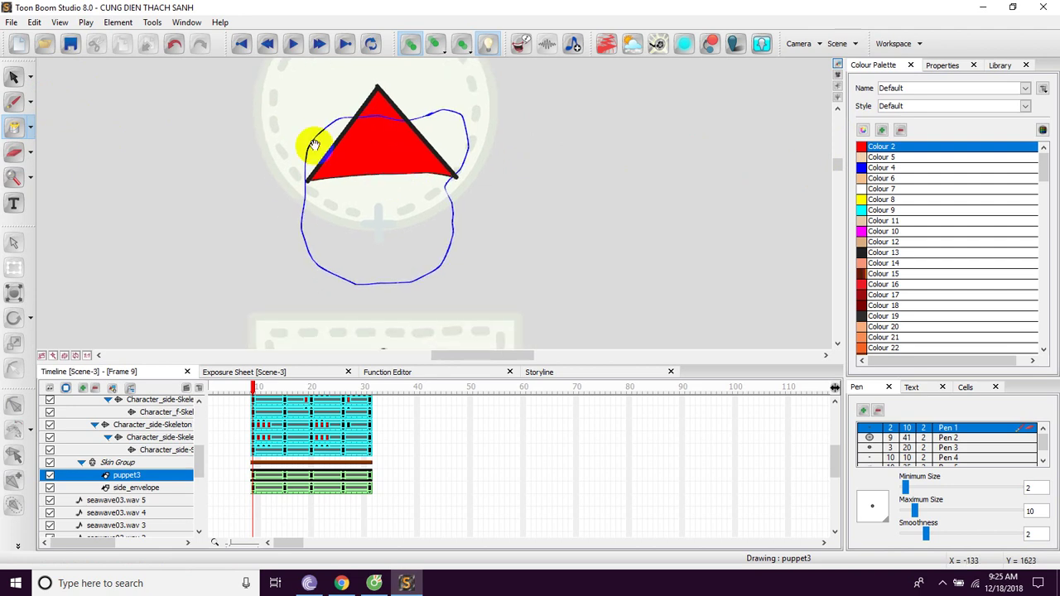
{"action": "left_click", "coordinate": [14, 101]}
{"action": "scroll", "coordinate": [367, 171], "scroll_direction": "down", "scroll_amount": 2}
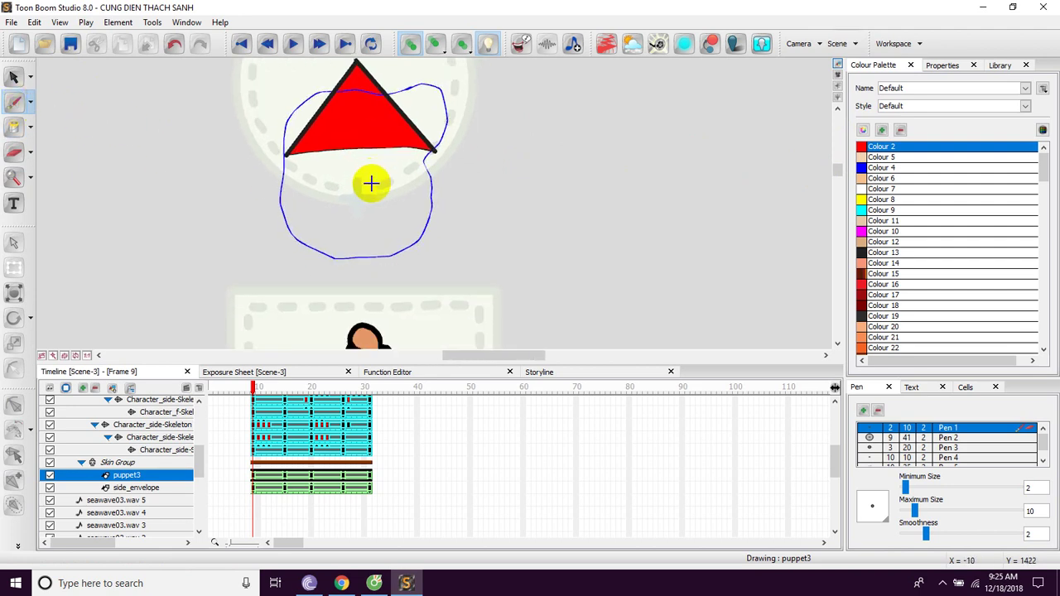
{"action": "scroll", "coordinate": [371, 179], "scroll_direction": "up", "scroll_amount": 4}
{"action": "mouse_move", "coordinate": [363, 171]}
{"action": "left_mouse_down"}
{"action": "mouse_move", "coordinate": [403, 185]}
{"action": "mouse_move", "coordinate": [400, 161]}
{"action": "left_mouse_up"}
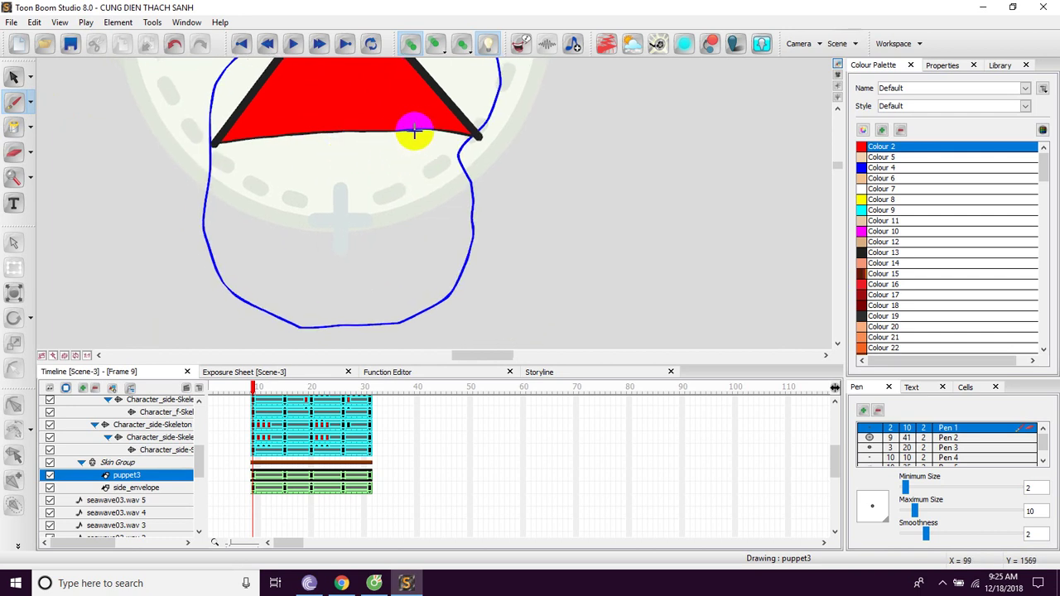
{"action": "left_click_drag", "start_coordinate": [418, 135], "coordinate": [446, 139]}
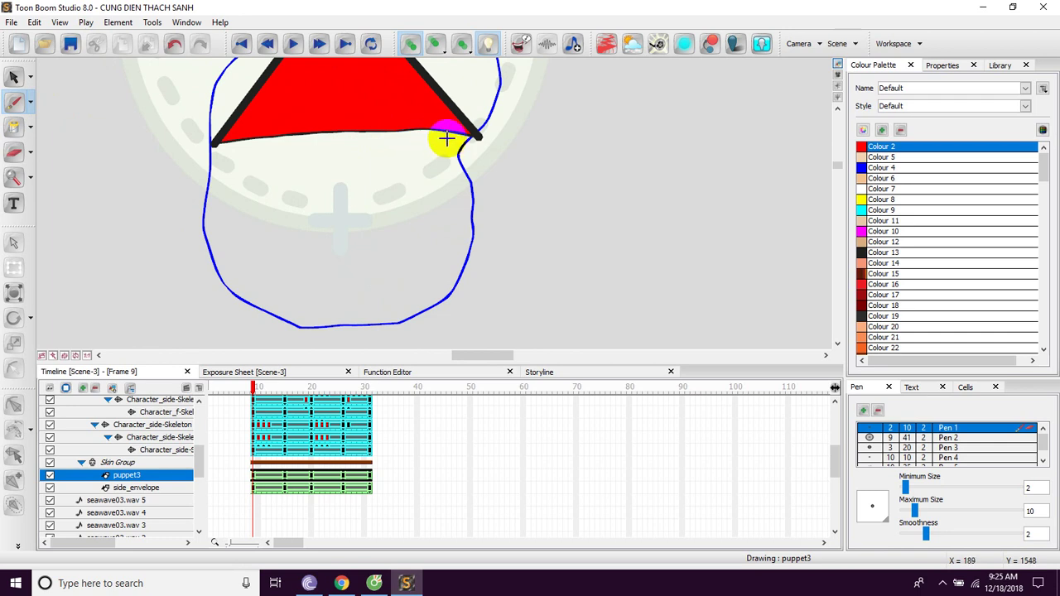
{"action": "left_click", "coordinate": [861, 252]}
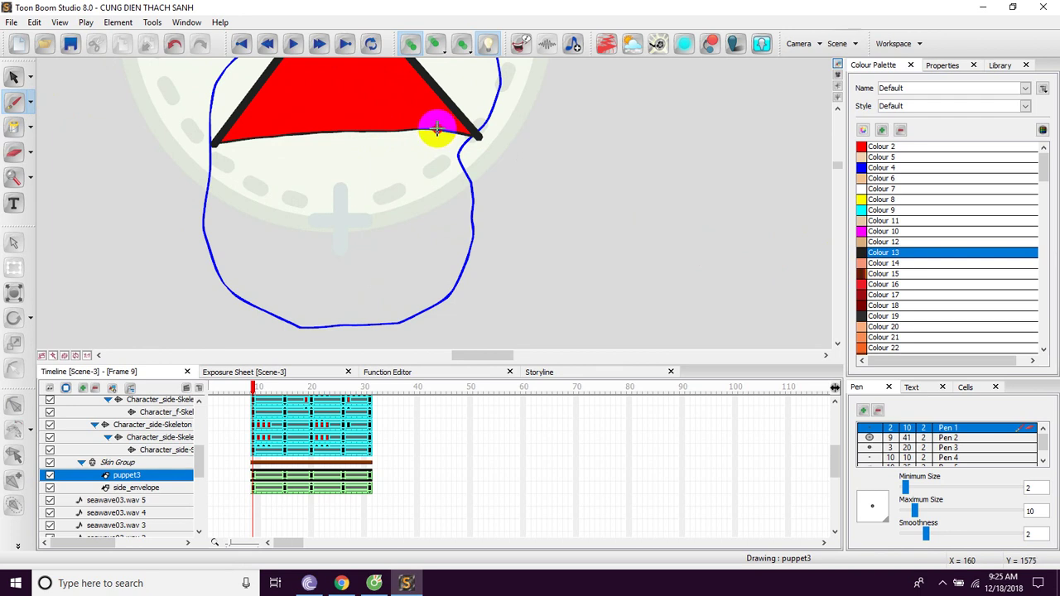
{"action": "left_click", "coordinate": [437, 131]}
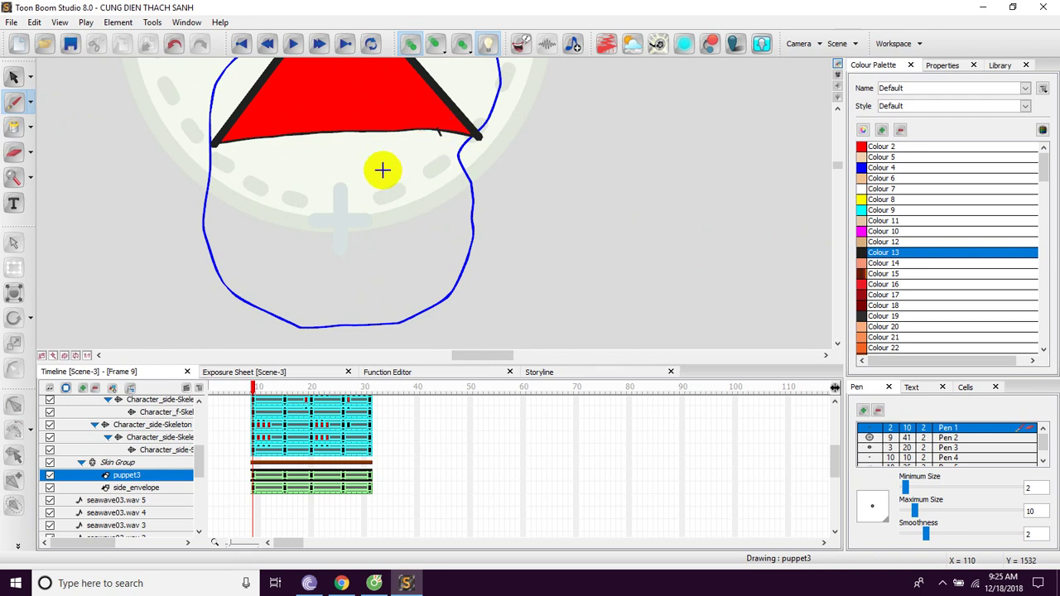
Draw two blue Colour 4 guide lines on the face: a curved line down to the chin and a slanted eye line crossing it
{"action": "left_click", "coordinate": [861, 168]}
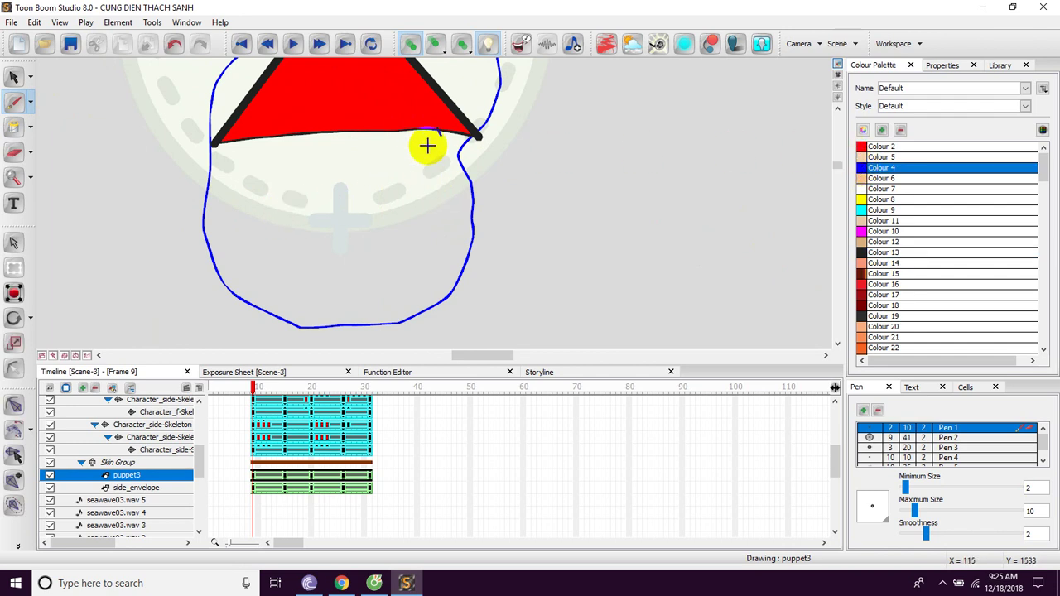
{"action": "left_click", "coordinate": [402, 134]}
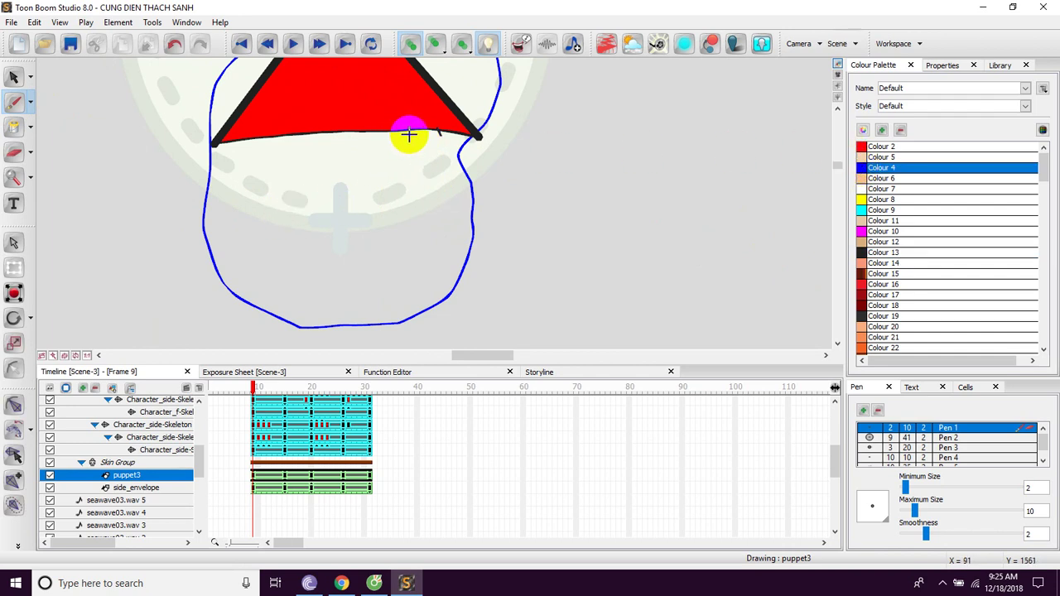
{"action": "mouse_move", "coordinate": [410, 133]}
{"action": "left_mouse_down"}
{"action": "mouse_move", "coordinate": [438, 223]}
{"action": "mouse_move", "coordinate": [422, 311]}
{"action": "left_mouse_up"}
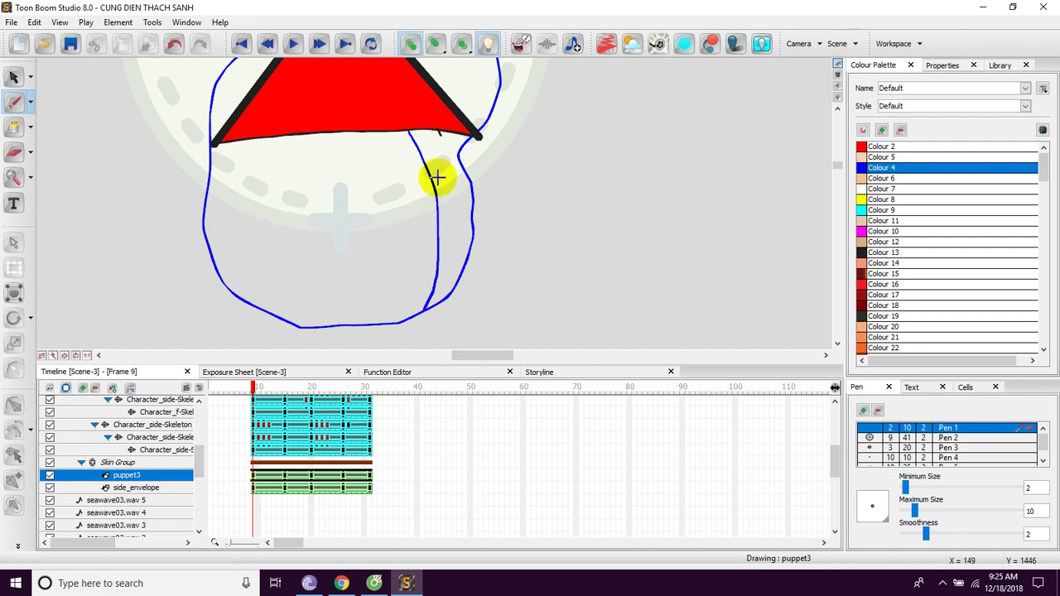
{"action": "mouse_move", "coordinate": [458, 165]}
{"action": "left_mouse_down"}
{"action": "mouse_move", "coordinate": [347, 212]}
{"action": "mouse_move", "coordinate": [269, 222]}
{"action": "left_mouse_up"}
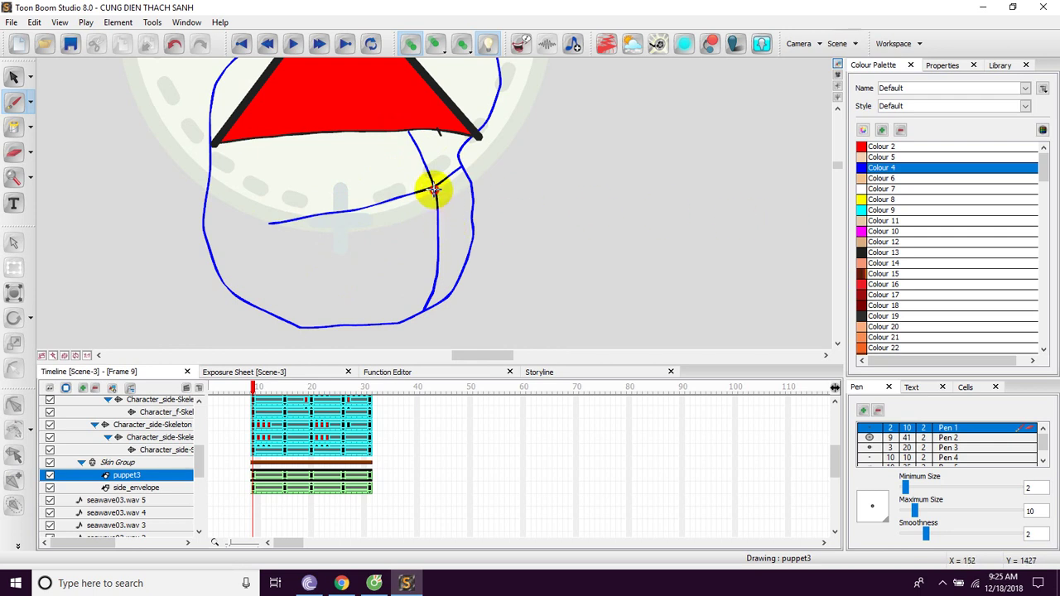
Draw the nose from the crossing of the guide lines and closed lips below it in blue Colour 4
{"action": "mouse_move", "coordinate": [437, 208]}
{"action": "left_mouse_down"}
{"action": "mouse_move", "coordinate": [445, 249]}
{"action": "mouse_move", "coordinate": [436, 250]}
{"action": "mouse_move", "coordinate": [436, 191]}
{"action": "mouse_move", "coordinate": [455, 244]}
{"action": "mouse_move", "coordinate": [436, 274]}
{"action": "left_mouse_up"}
{"action": "key", "text": "ctrl+z"}
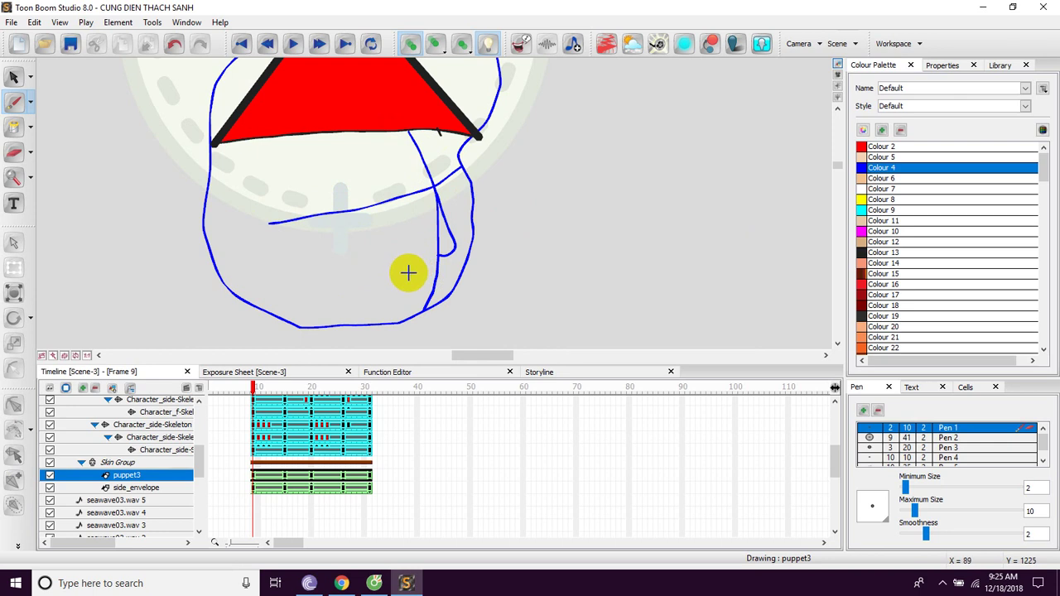
{"action": "mouse_move", "coordinate": [408, 272]}
{"action": "left_mouse_down"}
{"action": "mouse_move", "coordinate": [459, 270]}
{"action": "mouse_move", "coordinate": [426, 282]}
{"action": "mouse_move", "coordinate": [412, 273]}
{"action": "mouse_move", "coordinate": [461, 272]}
{"action": "mouse_move", "coordinate": [414, 275]}
{"action": "mouse_move", "coordinate": [464, 270]}
{"action": "left_mouse_up"}
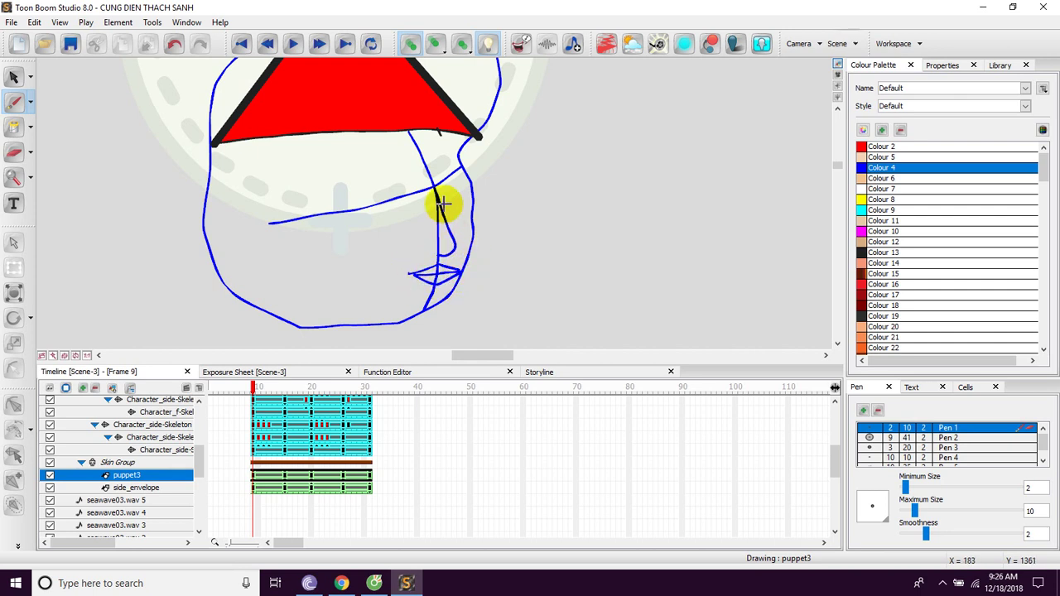
Draw both eyes with pupils and curved eyebrows above the slanted guide line in dark Colour 13
{"action": "left_click", "coordinate": [866, 253]}
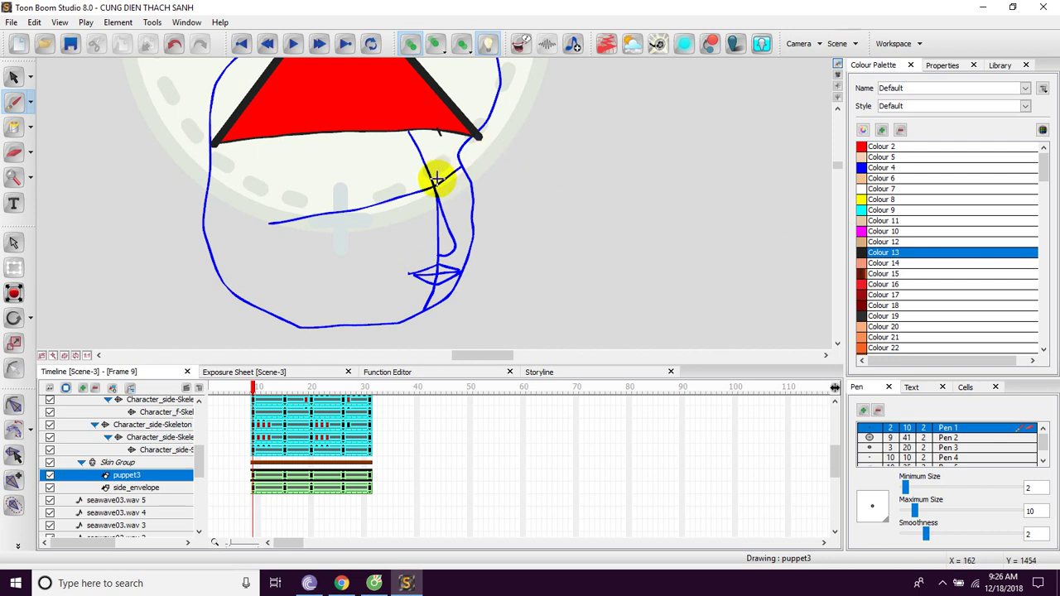
{"action": "left_click_drag", "start_coordinate": [435, 180], "coordinate": [454, 161]}
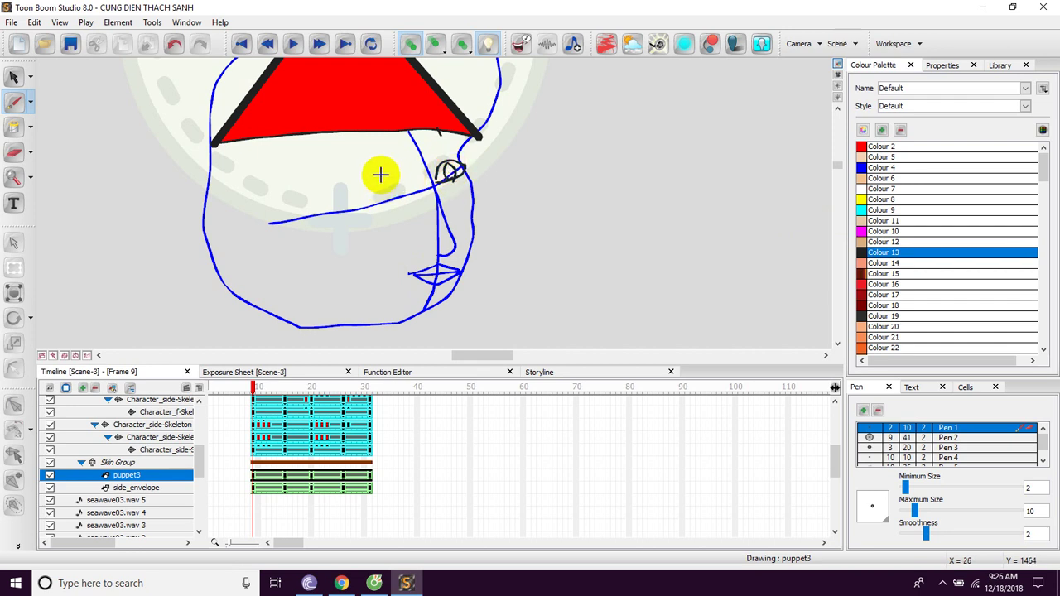
{"action": "mouse_move", "coordinate": [376, 173]}
{"action": "left_mouse_down"}
{"action": "mouse_move", "coordinate": [425, 190]}
{"action": "mouse_move", "coordinate": [382, 170]}
{"action": "mouse_move", "coordinate": [369, 179]}
{"action": "mouse_move", "coordinate": [393, 191]}
{"action": "mouse_move", "coordinate": [423, 187]}
{"action": "mouse_move", "coordinate": [398, 172]}
{"action": "mouse_move", "coordinate": [397, 191]}
{"action": "mouse_move", "coordinate": [377, 158]}
{"action": "mouse_move", "coordinate": [414, 158]}
{"action": "left_mouse_up"}
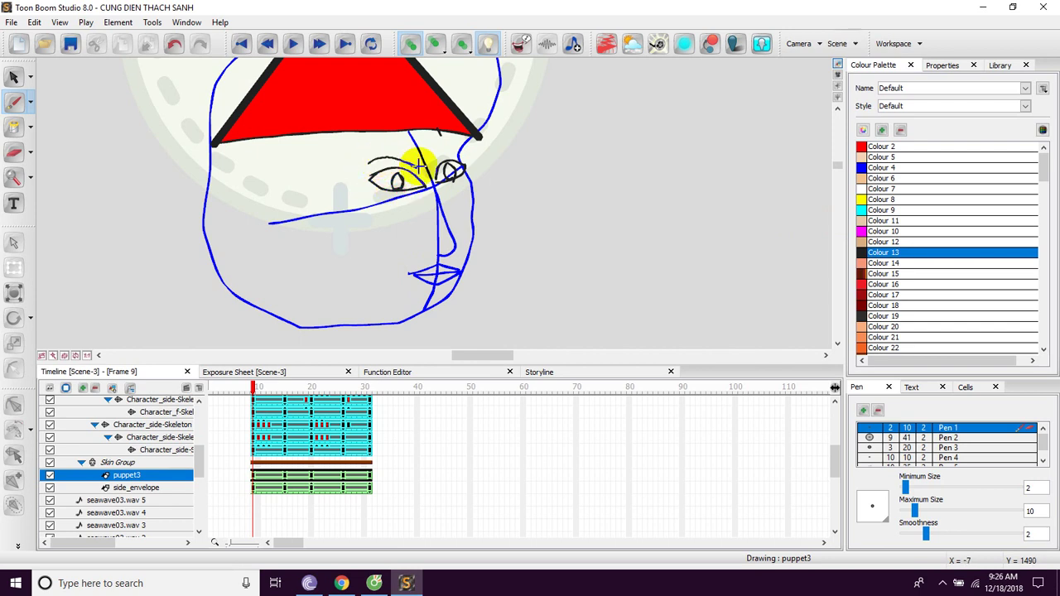
{"action": "left_click_drag", "start_coordinate": [443, 236], "coordinate": [433, 204]}
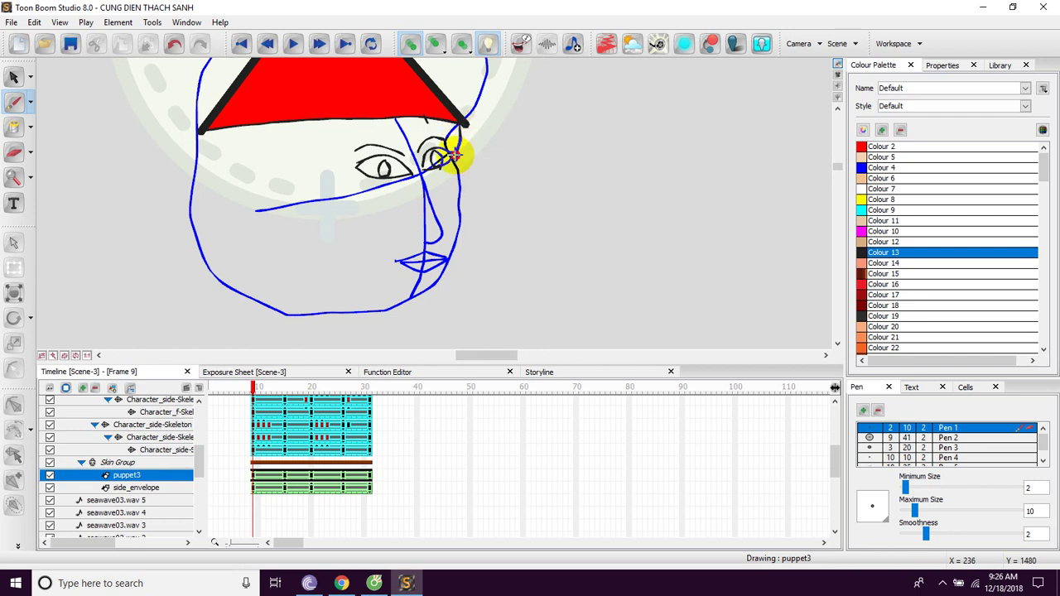
Draw the face contour in Colour 13 from the hat's front corner around the chin and jaw, and up the hairline beside the eye
{"action": "left_click_drag", "start_coordinate": [450, 171], "coordinate": [464, 262]}
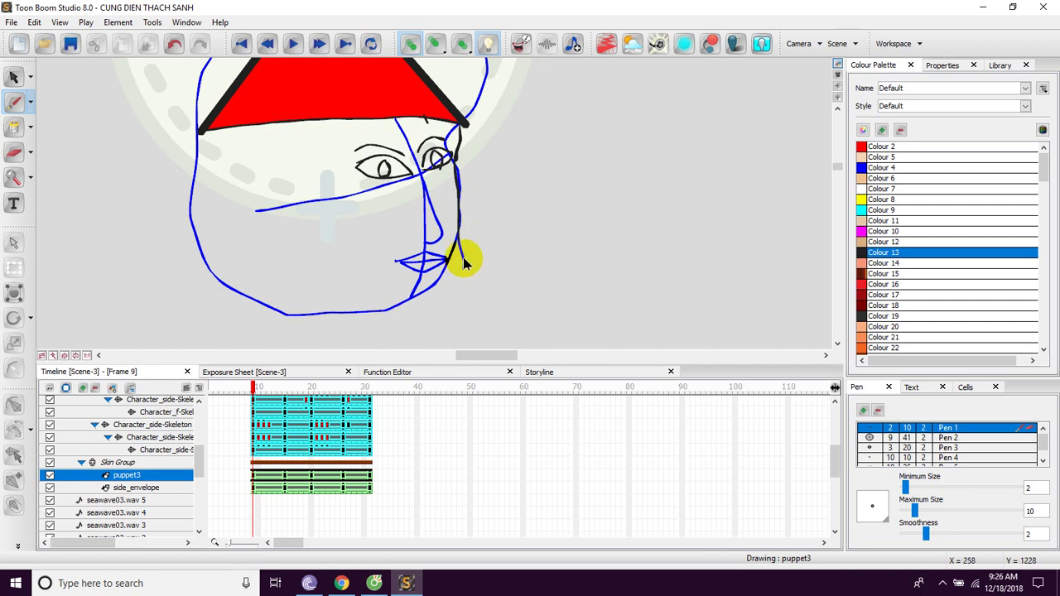
{"action": "key", "text": "ctrl+z"}
{"action": "mouse_move", "coordinate": [454, 163]}
{"action": "left_mouse_down"}
{"action": "mouse_move", "coordinate": [458, 260]}
{"action": "mouse_move", "coordinate": [440, 294]}
{"action": "mouse_move", "coordinate": [423, 298]}
{"action": "left_mouse_up"}
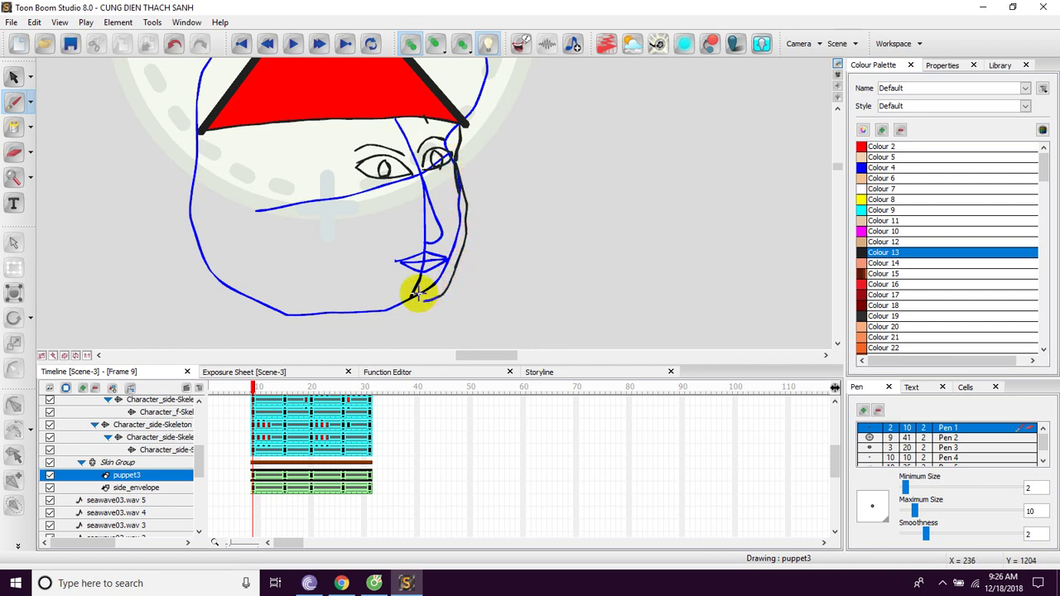
{"action": "left_click_drag", "start_coordinate": [325, 264], "coordinate": [424, 298]}
{"action": "left_click_drag", "start_coordinate": [330, 212], "coordinate": [359, 224]}
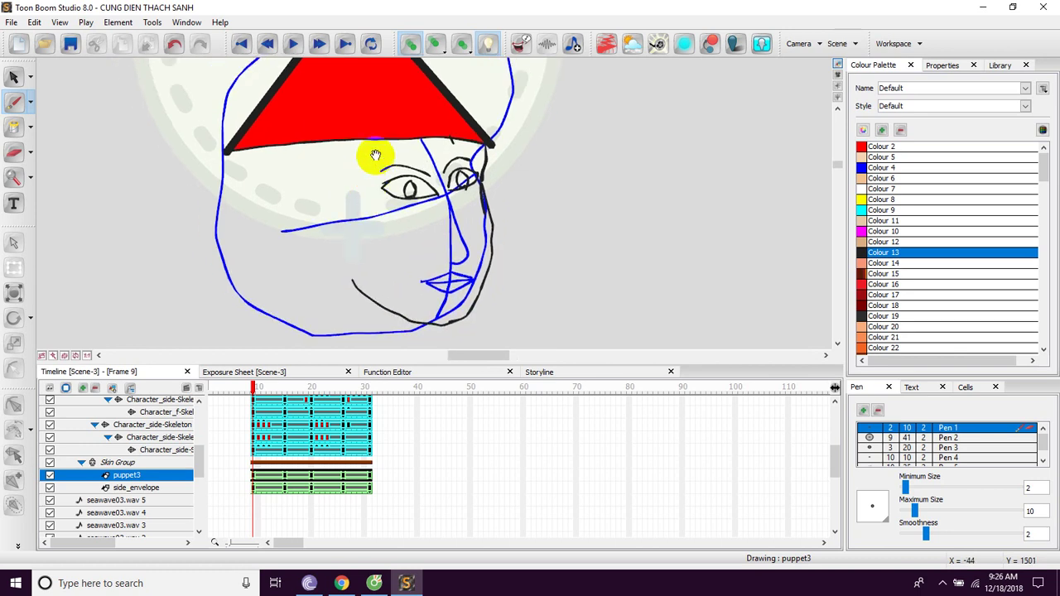
{"action": "left_click_drag", "start_coordinate": [409, 146], "coordinate": [386, 149]}
{"action": "left_click_drag", "start_coordinate": [358, 235], "coordinate": [352, 280]}
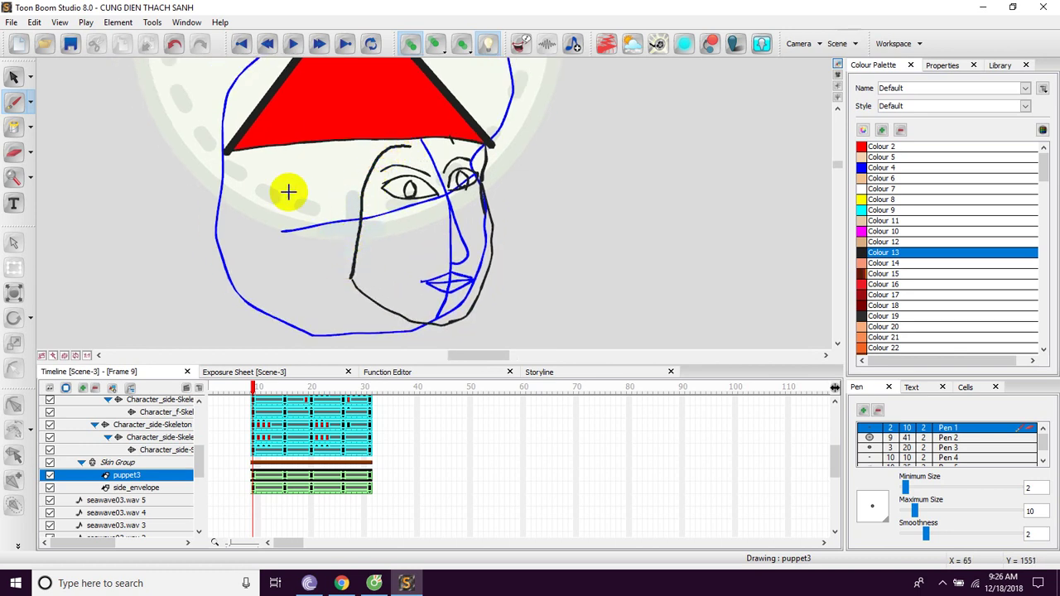
Outline the hair behind the face in Colour 13 with a jagged lower edge and inner strands, and close the gap under the hat
{"action": "mouse_move", "coordinate": [247, 153]}
{"action": "left_mouse_down"}
{"action": "mouse_move", "coordinate": [206, 308]}
{"action": "mouse_move", "coordinate": [249, 285]}
{"action": "mouse_move", "coordinate": [259, 303]}
{"action": "mouse_move", "coordinate": [340, 280]}
{"action": "left_mouse_up"}
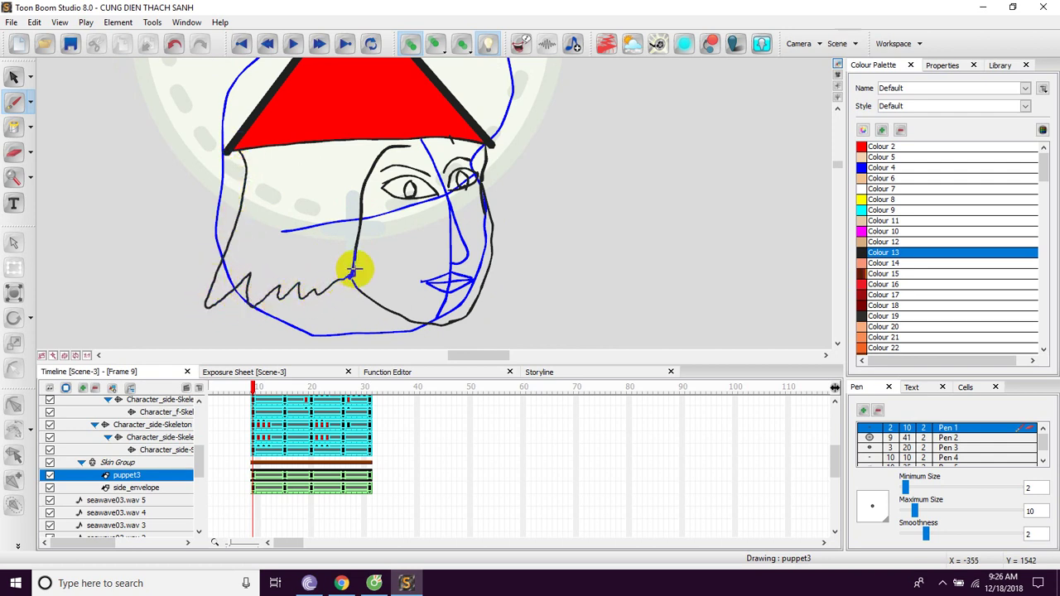
{"action": "mouse_move", "coordinate": [261, 240]}
{"action": "left_mouse_down"}
{"action": "mouse_move", "coordinate": [252, 275]}
{"action": "mouse_move", "coordinate": [308, 282]}
{"action": "left_mouse_up"}
{"action": "left_click", "coordinate": [862, 189]}
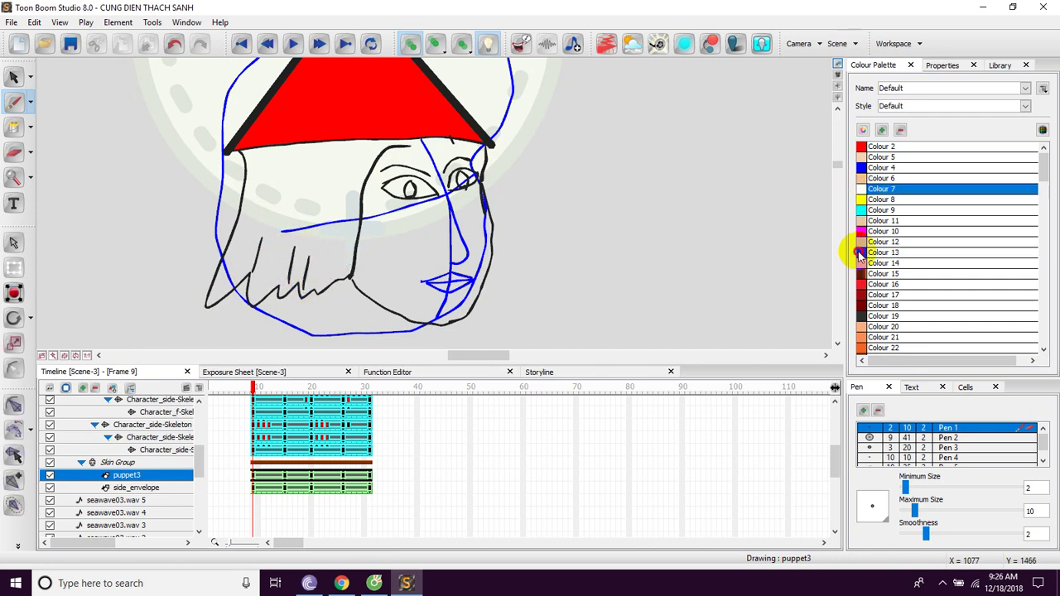
{"action": "left_click", "coordinate": [862, 253]}
{"action": "left_click_drag", "start_coordinate": [403, 138], "coordinate": [423, 135]}
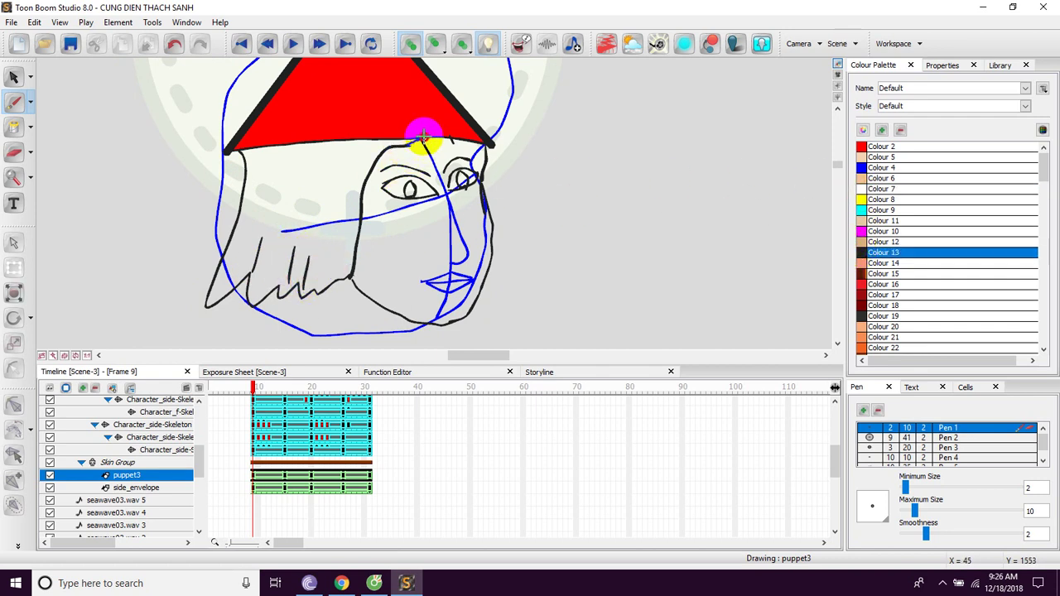
Fill the hair and its rear tip with brown Colour 15 in place of dark Colour 13, and the cheek with Colour 5
{"action": "left_click", "coordinate": [13, 127]}
{"action": "left_click", "coordinate": [267, 181]}
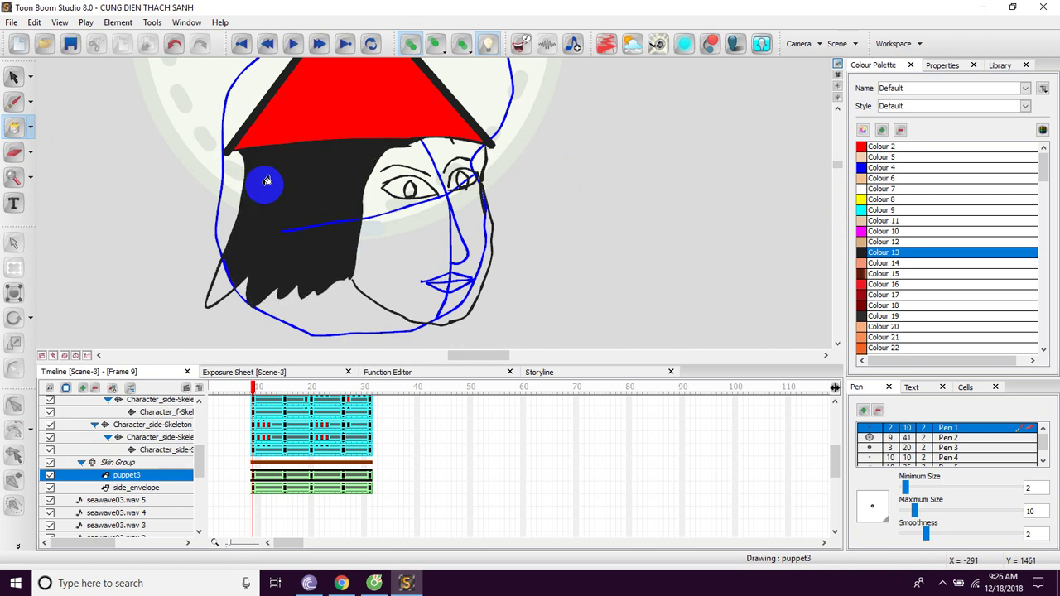
{"action": "left_click", "coordinate": [237, 279]}
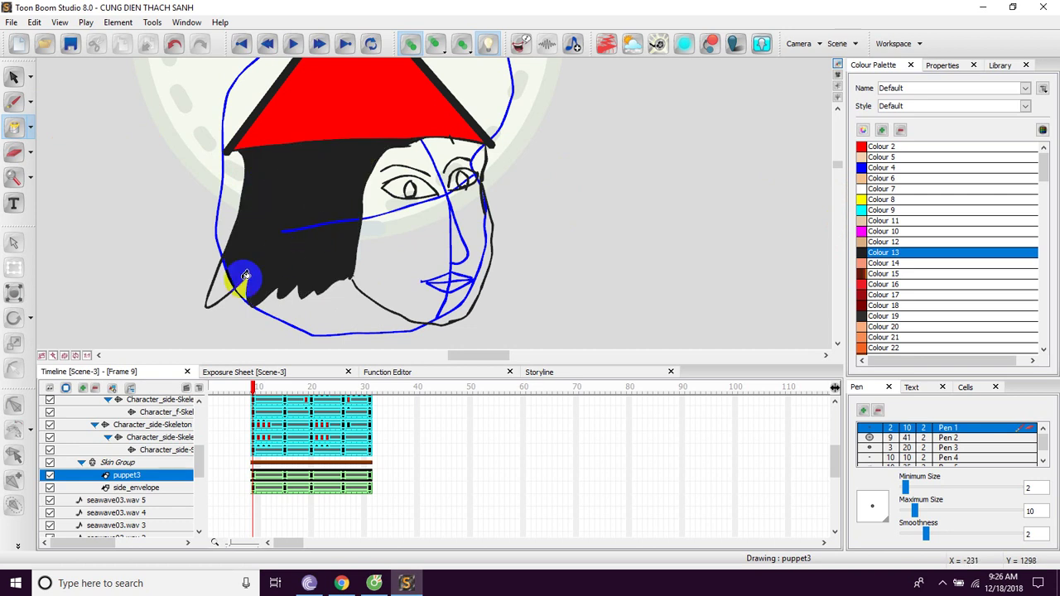
{"action": "left_click", "coordinate": [882, 274]}
{"action": "left_click", "coordinate": [309, 191]}
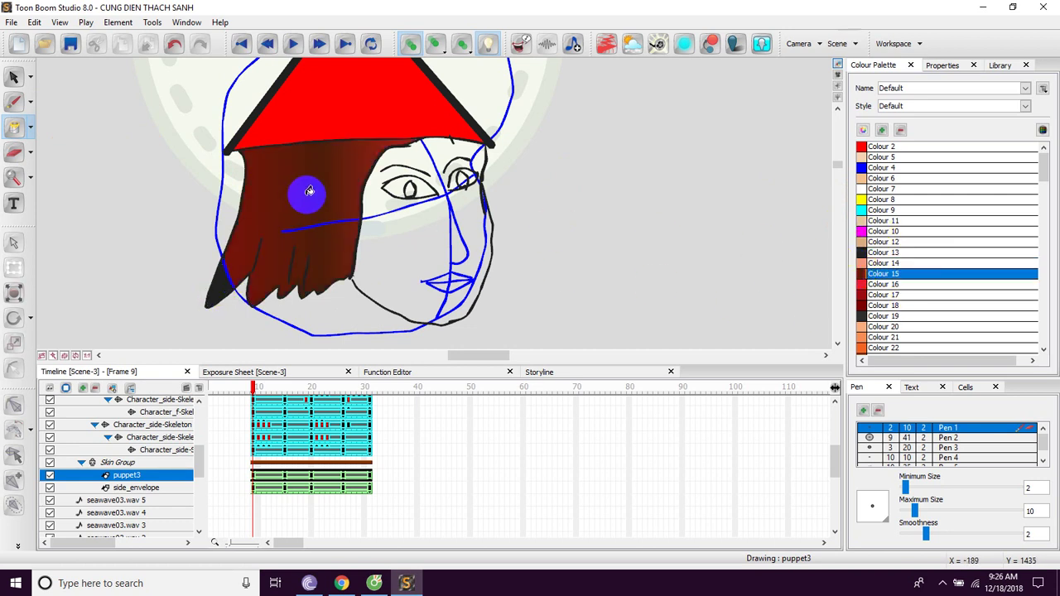
{"action": "left_click", "coordinate": [218, 284]}
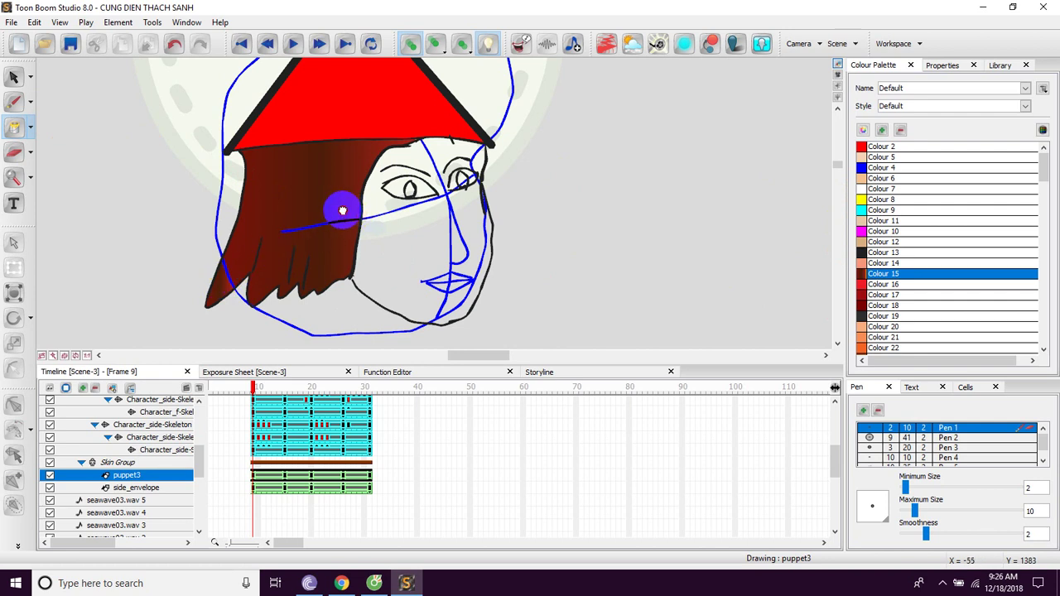
{"action": "left_click", "coordinate": [862, 156]}
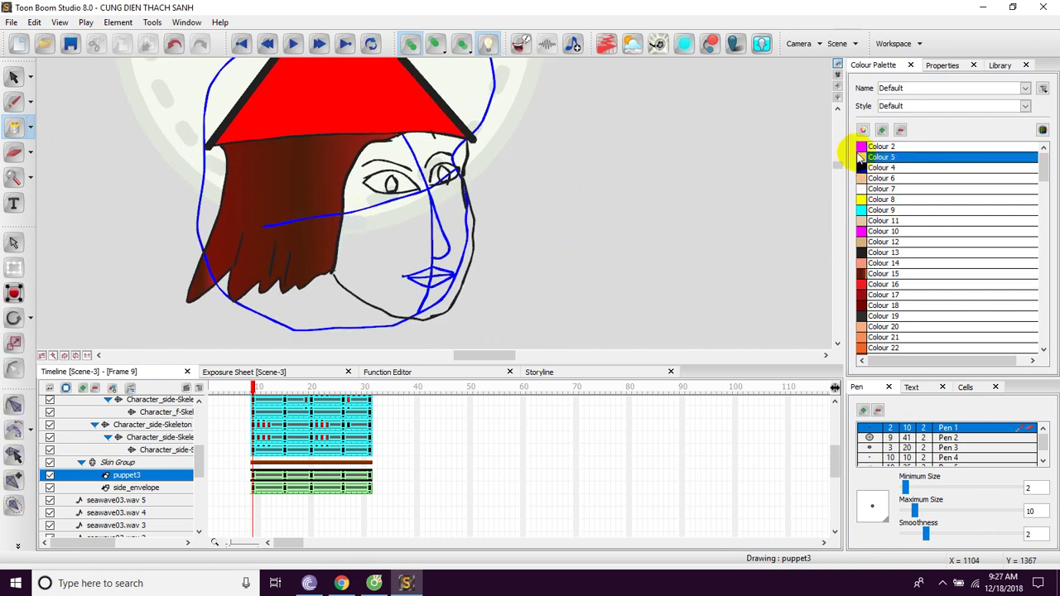
{"action": "left_click", "coordinate": [393, 239]}
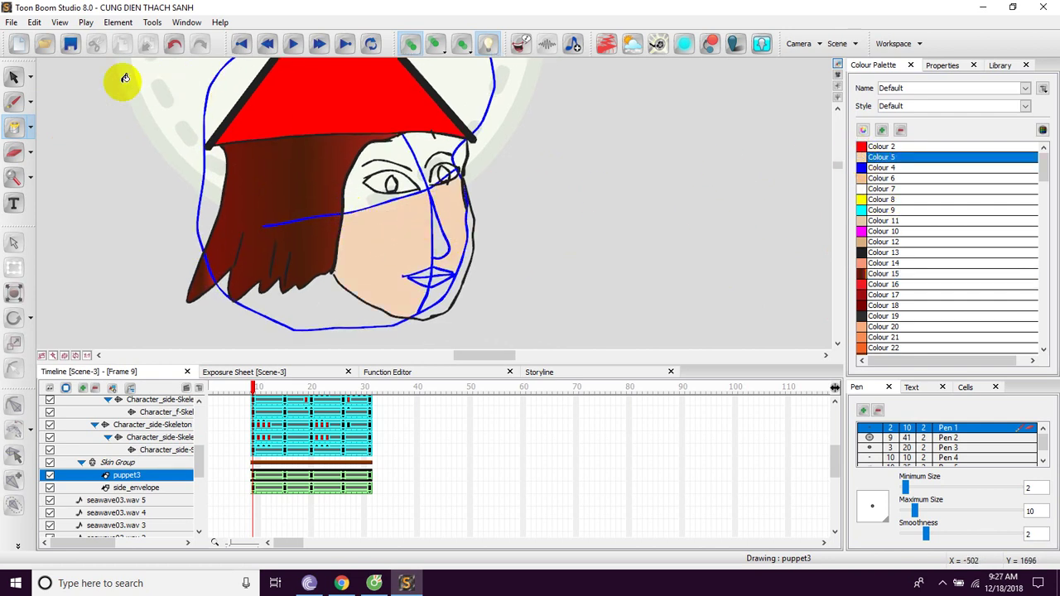
Delete the blue head outline, the slanted eye guide and the vertical face guide, leaving the nose and lips
{"action": "left_click", "coordinate": [13, 77]}
{"action": "left_click", "coordinate": [201, 196]}
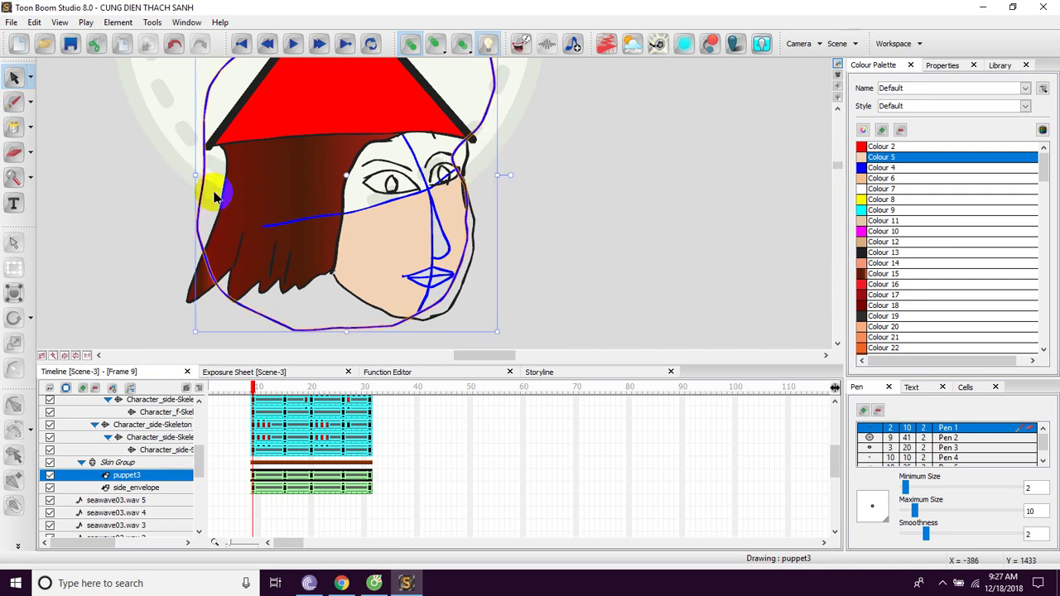
{"action": "key", "text": "Delete"}
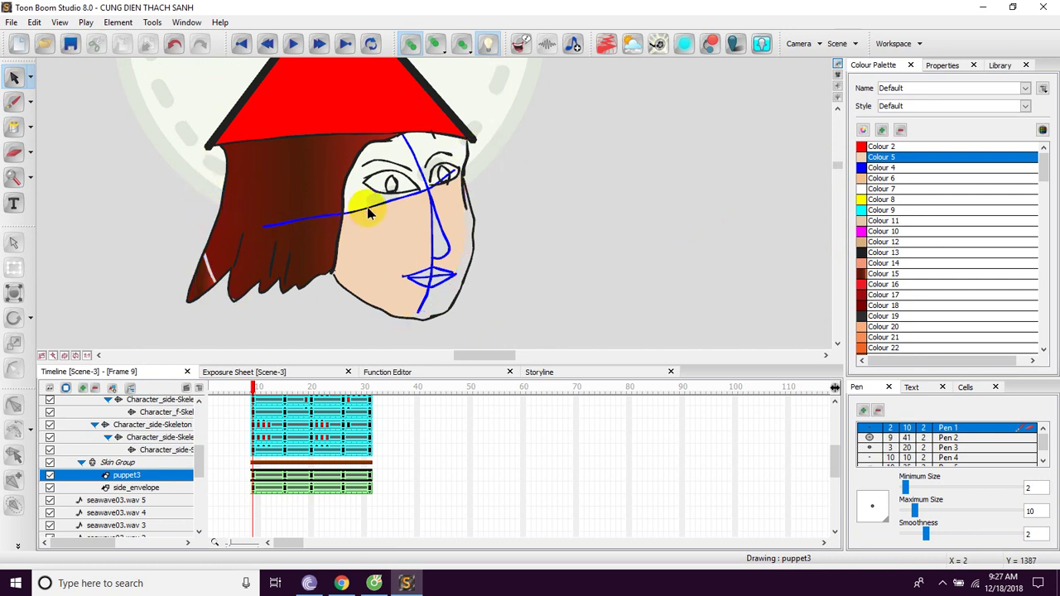
{"action": "left_click", "coordinate": [367, 207]}
{"action": "key", "text": "Delete"}
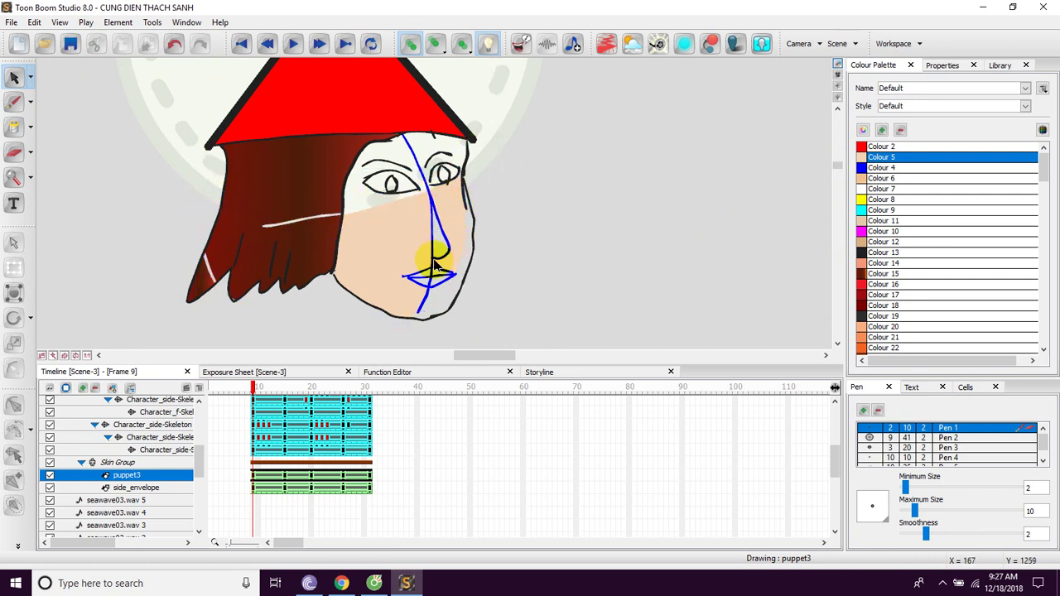
{"action": "left_click", "coordinate": [430, 260]}
{"action": "key", "text": "Delete"}
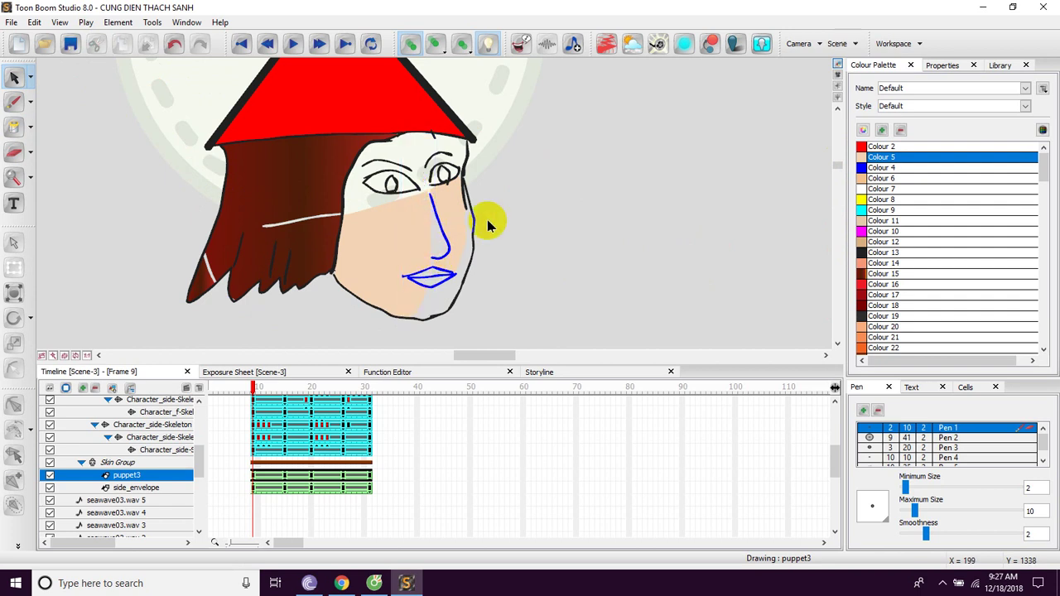
Fill the forehead, cheeks, nose side and chin of the face with skin tone Colour 6
{"action": "left_click", "coordinate": [14, 101]}
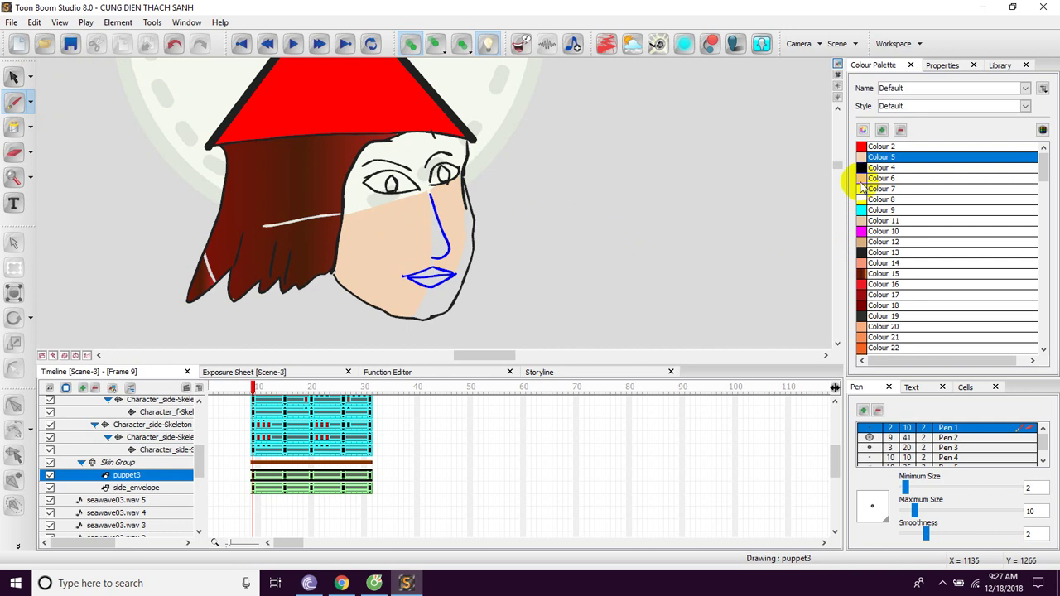
{"action": "left_click", "coordinate": [861, 179]}
{"action": "left_click", "coordinate": [14, 126]}
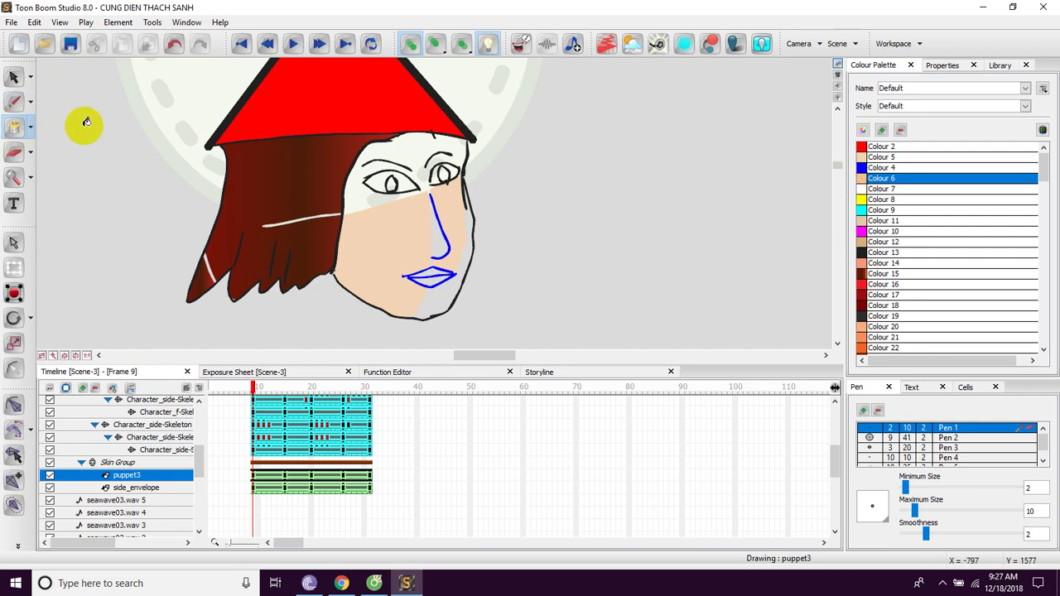
{"action": "left_click", "coordinate": [399, 156]}
{"action": "left_click", "coordinate": [392, 212]}
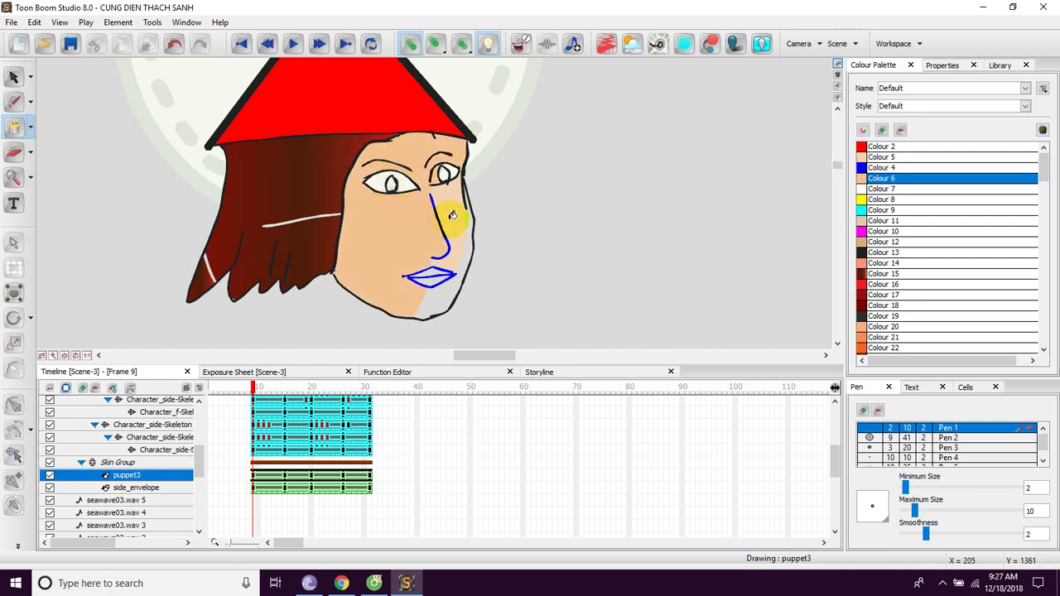
{"action": "left_click", "coordinate": [467, 266]}
{"action": "left_click", "coordinate": [437, 298]}
{"action": "left_click", "coordinate": [444, 278]}
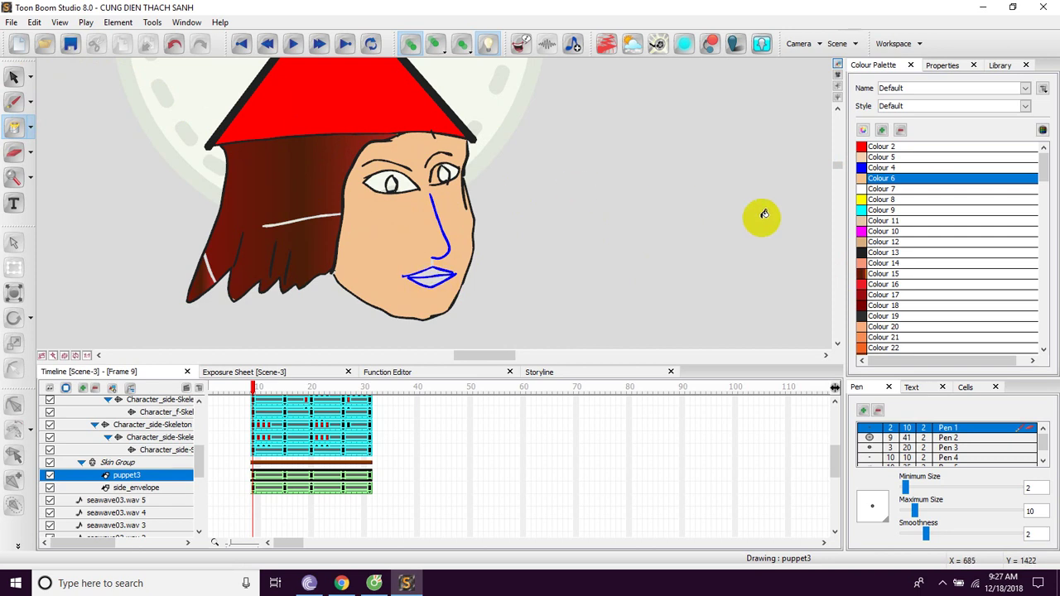
Fill the upper and lower lips with red Colour 2
{"action": "left_click", "coordinate": [882, 147]}
{"action": "left_click", "coordinate": [433, 275]}
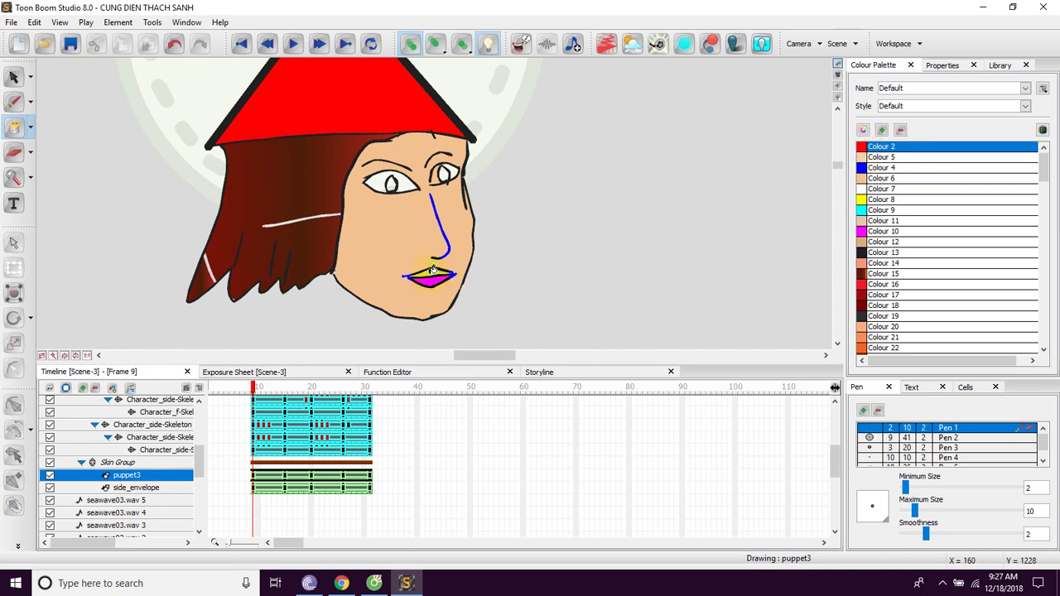
{"action": "left_click", "coordinate": [489, 257]}
{"action": "scroll", "coordinate": [406, 237], "scroll_direction": "down", "scroll_amount": 3}
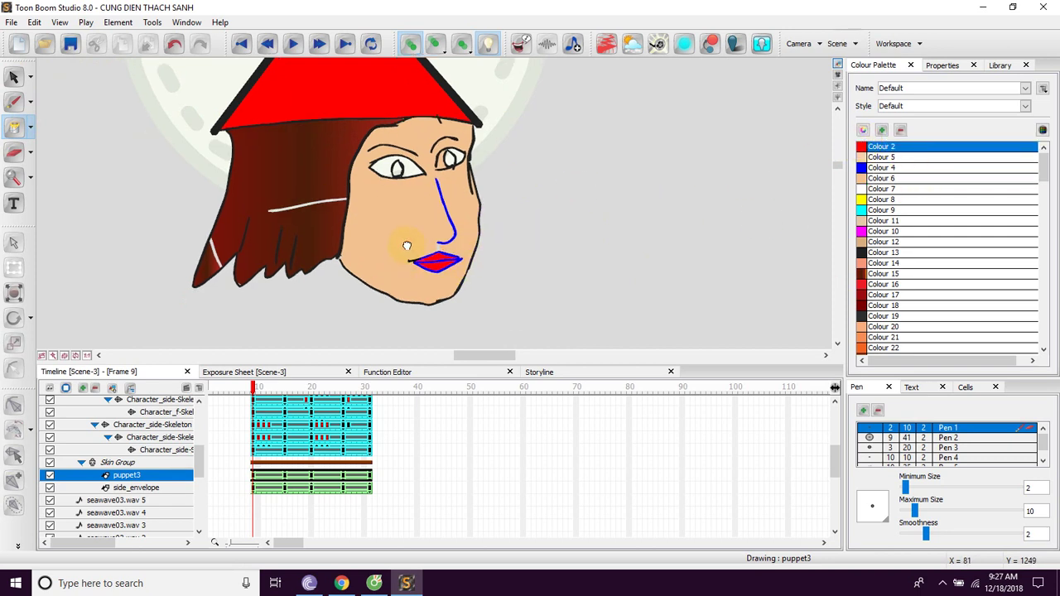
Draw a short neck in Colour 13 below the jaw, with two side lines joined by a lower edge
{"action": "left_click", "coordinate": [25, 104]}
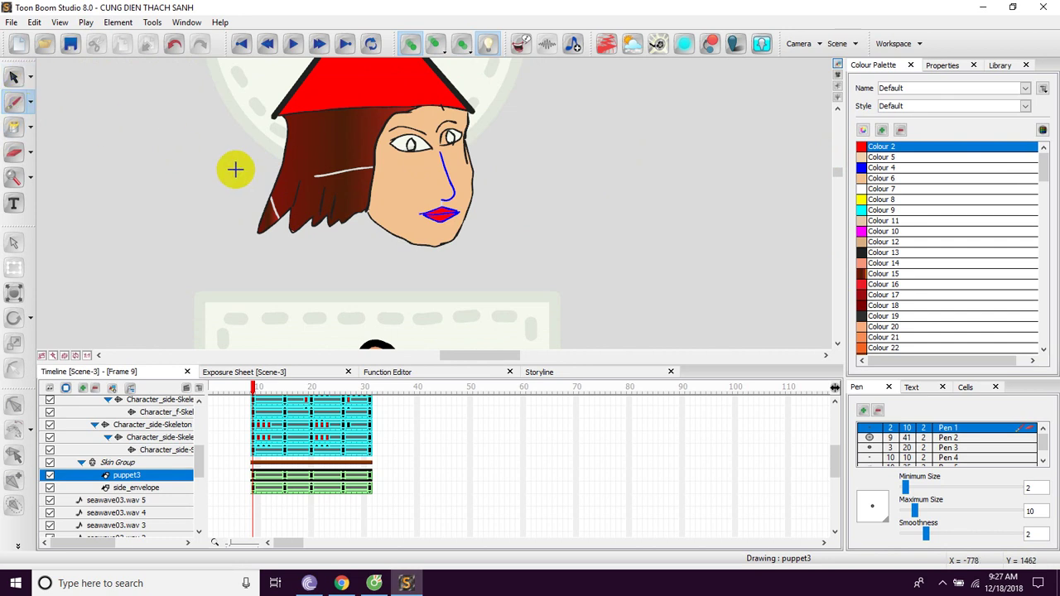
{"action": "mouse_move", "coordinate": [329, 204]}
{"action": "left_mouse_down"}
{"action": "mouse_move", "coordinate": [329, 215]}
{"action": "mouse_move", "coordinate": [401, 174]}
{"action": "left_mouse_up"}
{"action": "left_click", "coordinate": [368, 163]}
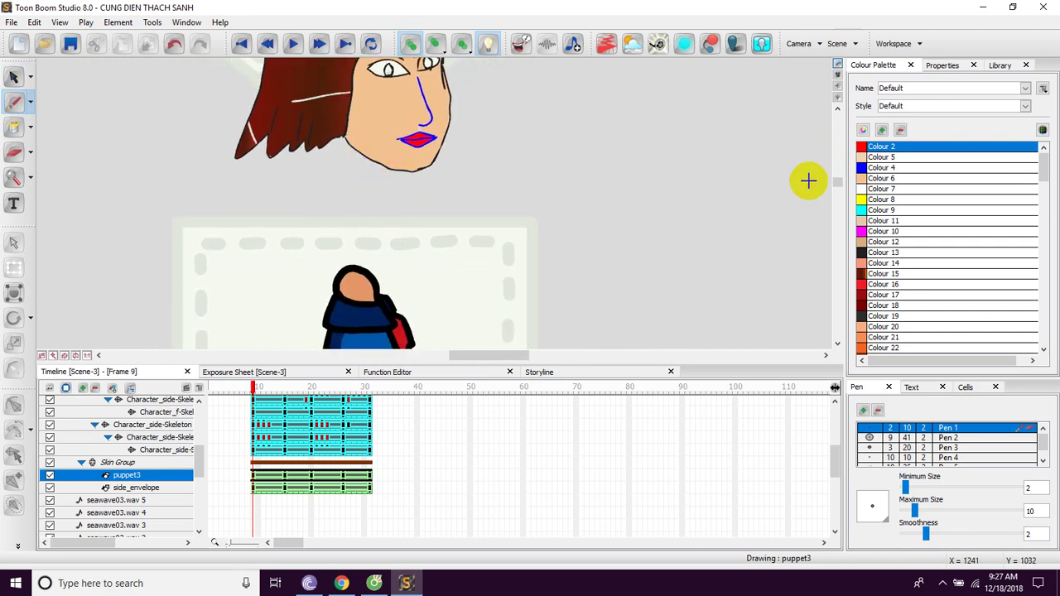
{"action": "left_click", "coordinate": [861, 252]}
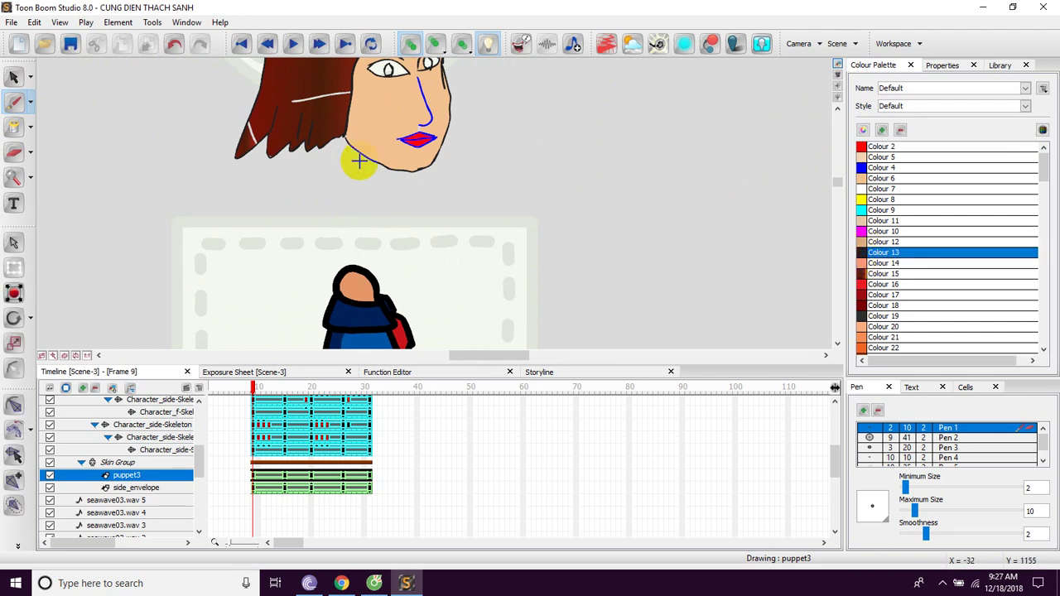
{"action": "left_click_drag", "start_coordinate": [361, 154], "coordinate": [358, 167]}
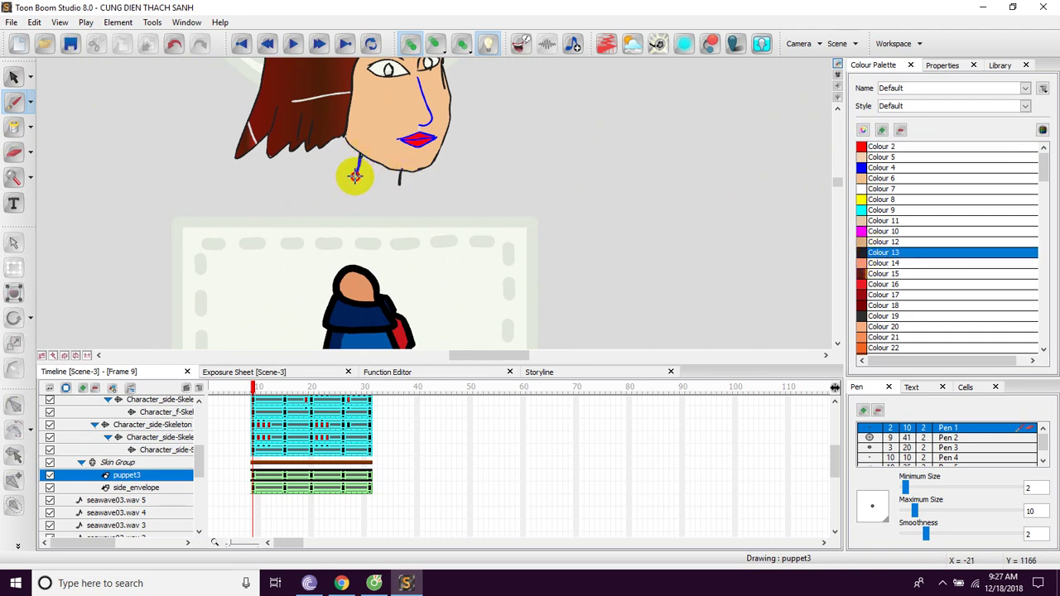
{"action": "left_click_drag", "start_coordinate": [364, 180], "coordinate": [398, 185]}
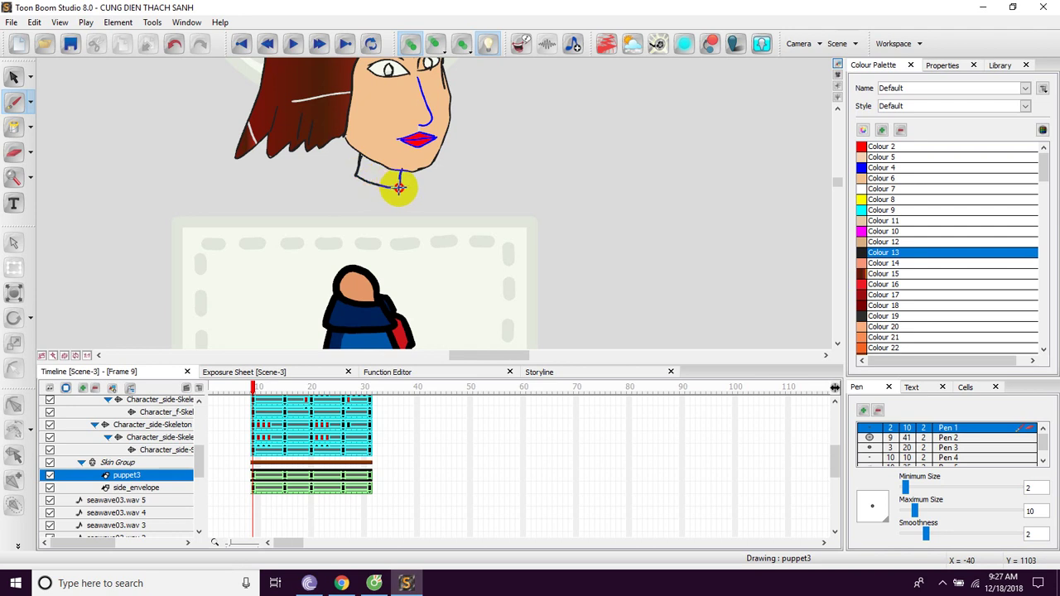
Fill the neck with skin tone Colour 6
{"action": "left_click", "coordinate": [861, 178]}
{"action": "left_click", "coordinate": [13, 126]}
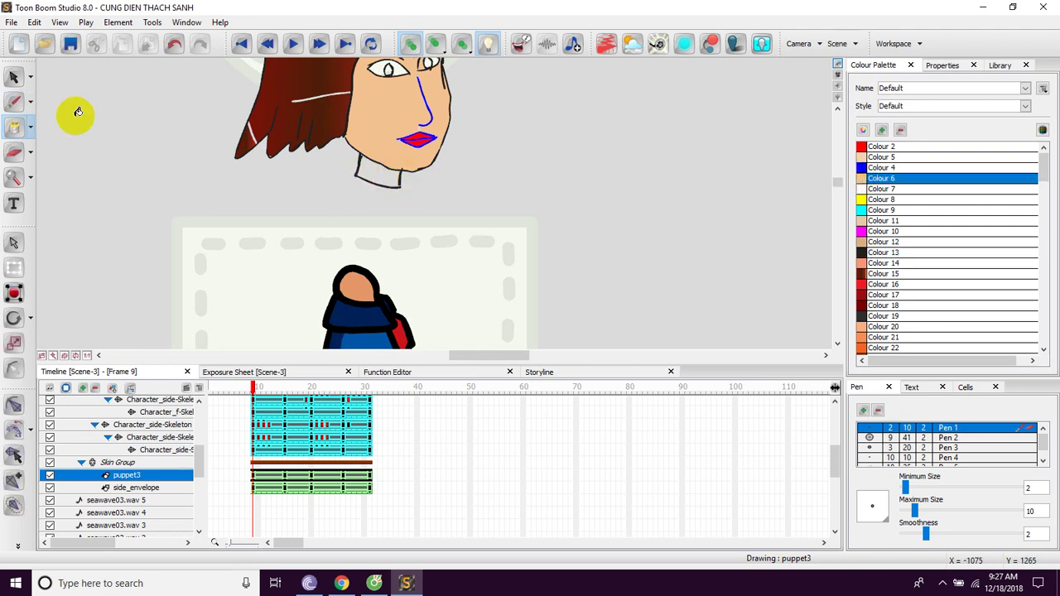
{"action": "left_click", "coordinate": [374, 171]}
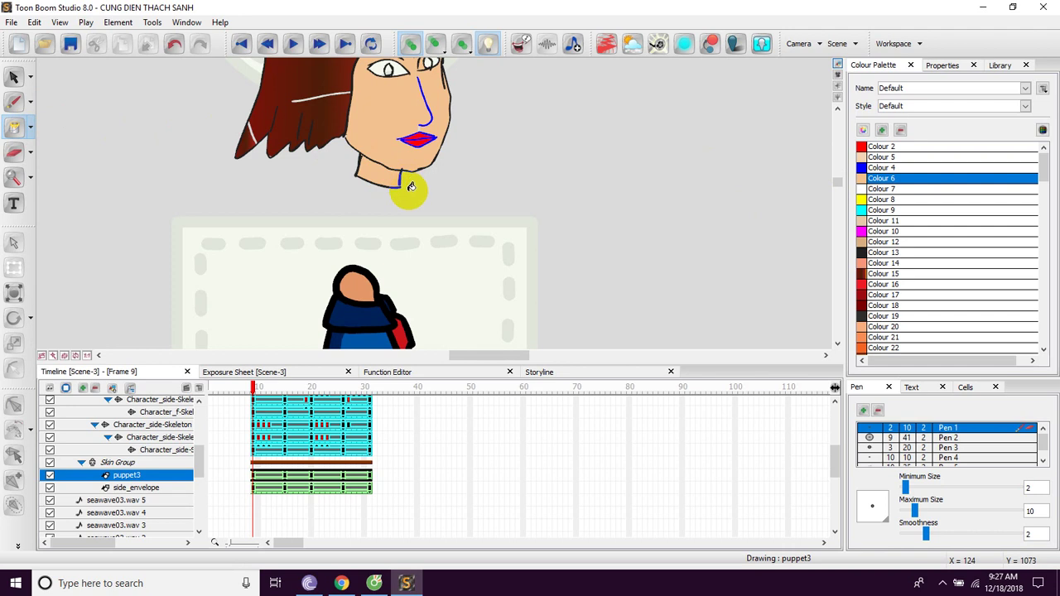
{"action": "scroll", "coordinate": [356, 232], "scroll_direction": "up", "scroll_amount": 3}
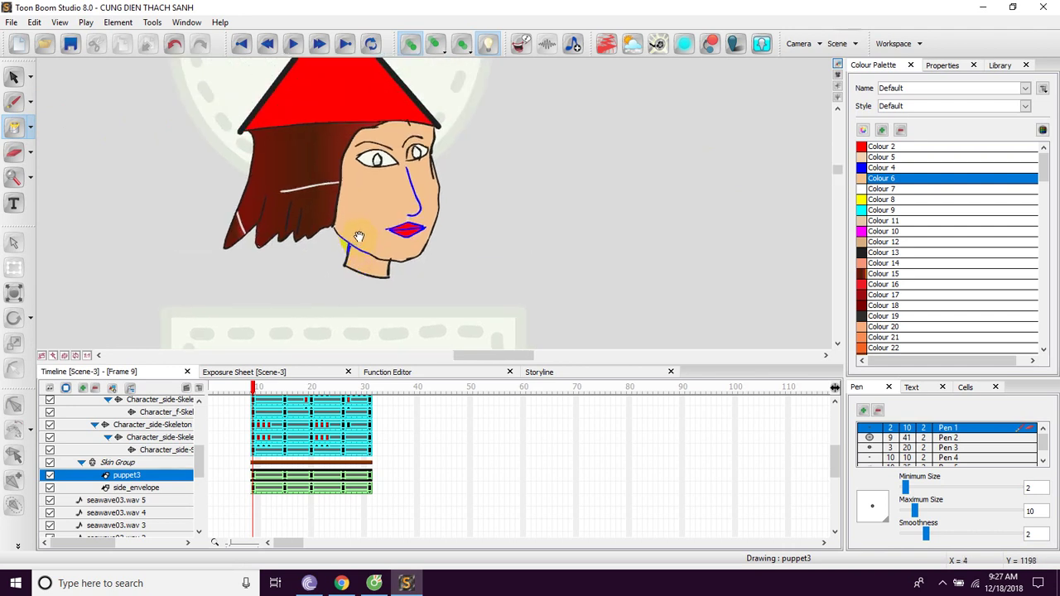
Fill the pupils of both eyes with dark Colour 13
{"action": "left_click", "coordinate": [865, 252]}
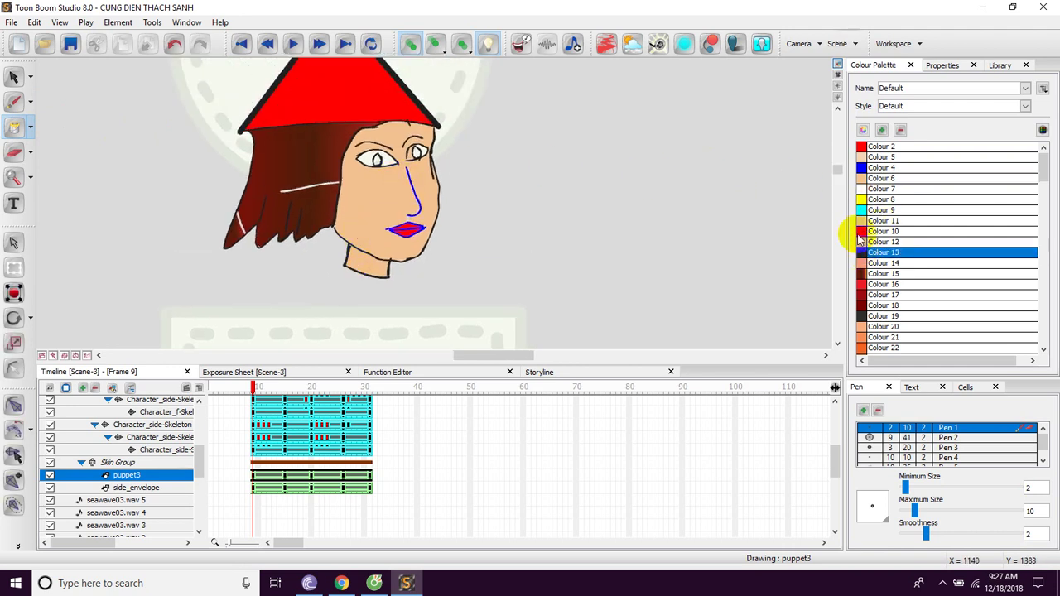
{"action": "left_click", "coordinate": [417, 153]}
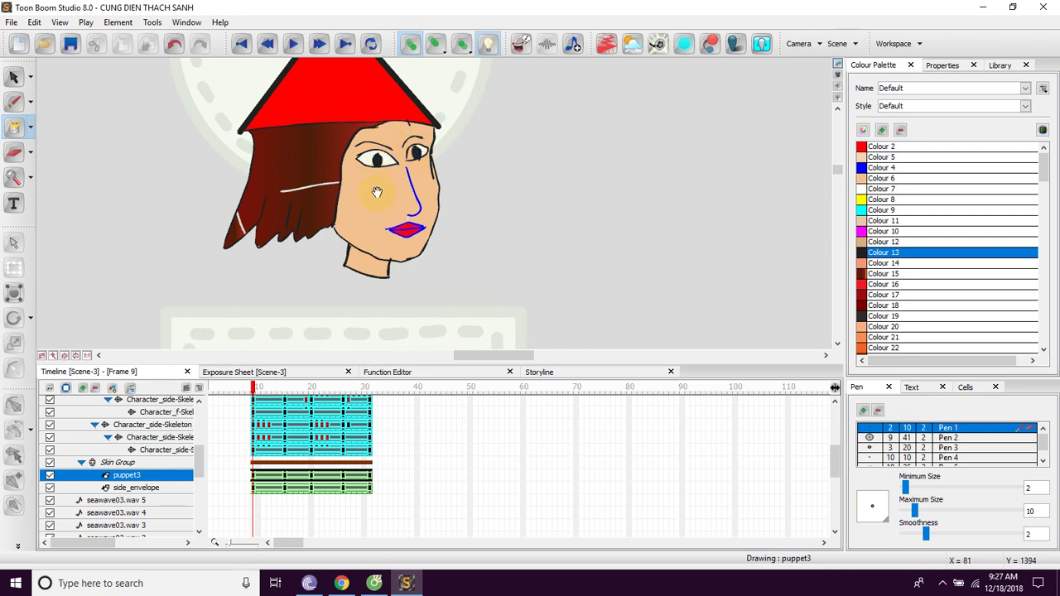
{"action": "left_click_drag", "start_coordinate": [364, 196], "coordinate": [377, 158]}
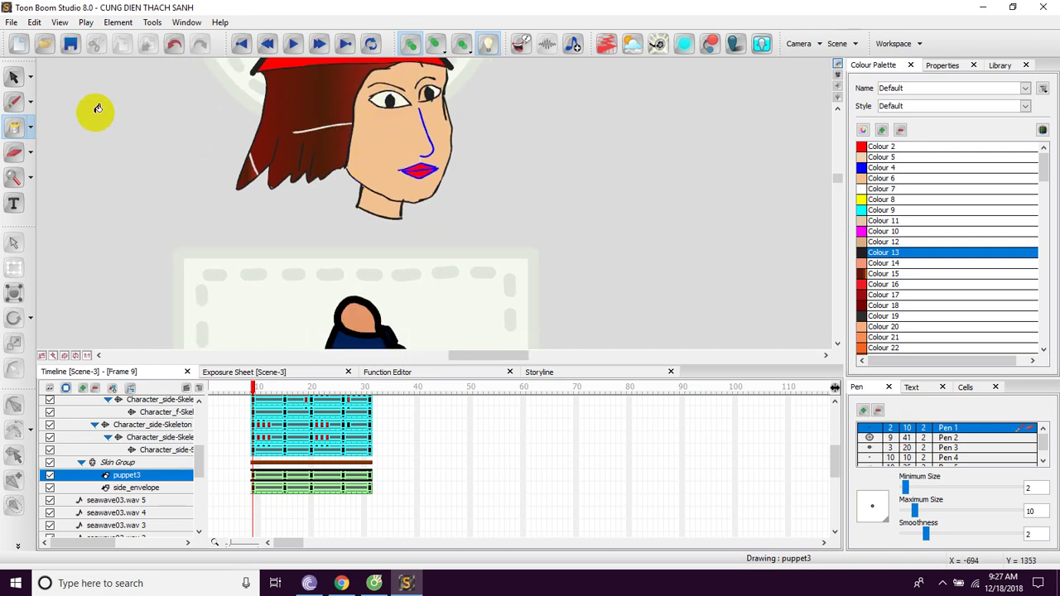
Delete the template's whole blue torso with its neck, belt and hips from the rectangular body frame
{"action": "left_click", "coordinate": [14, 77]}
{"action": "scroll", "coordinate": [322, 216], "scroll_direction": "down", "scroll_amount": 5}
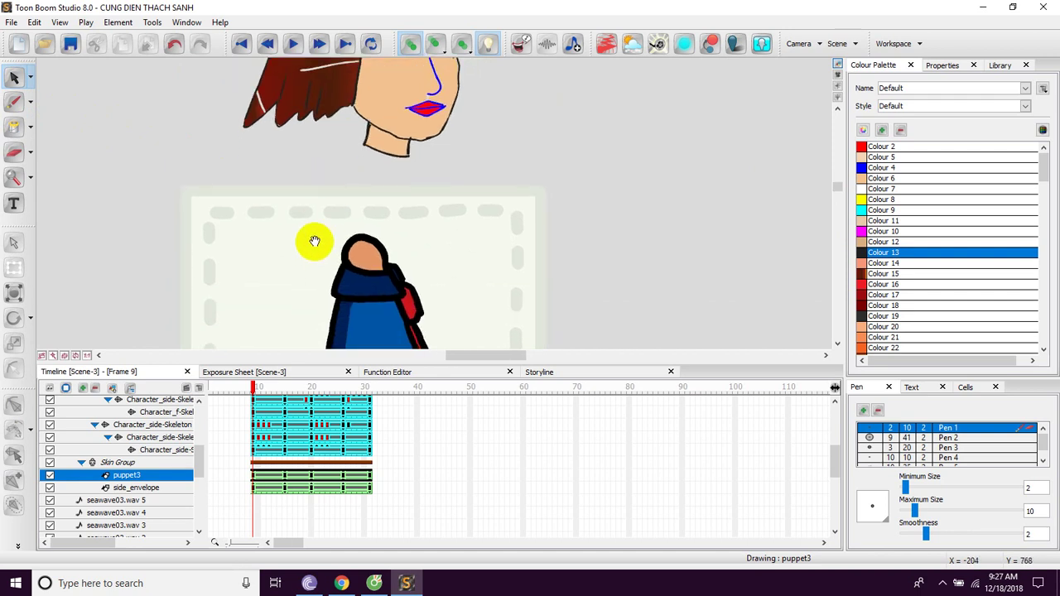
{"action": "scroll", "coordinate": [289, 281], "scroll_direction": "down", "scroll_amount": 5}
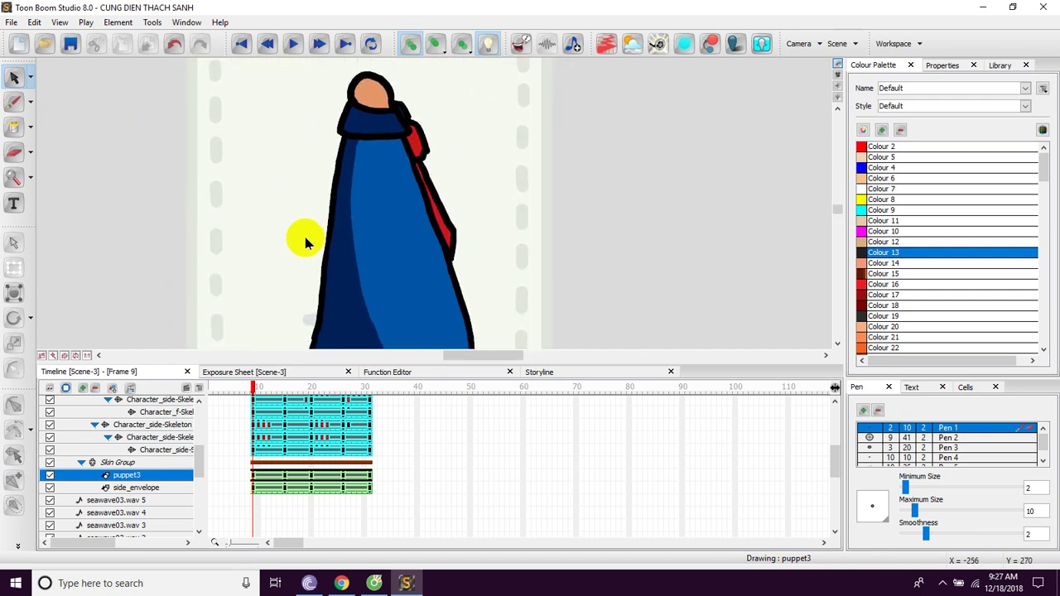
{"action": "scroll", "coordinate": [418, 177], "scroll_direction": "down", "scroll_amount": 3}
{"action": "scroll", "coordinate": [406, 232], "scroll_direction": "down", "scroll_amount": 2}
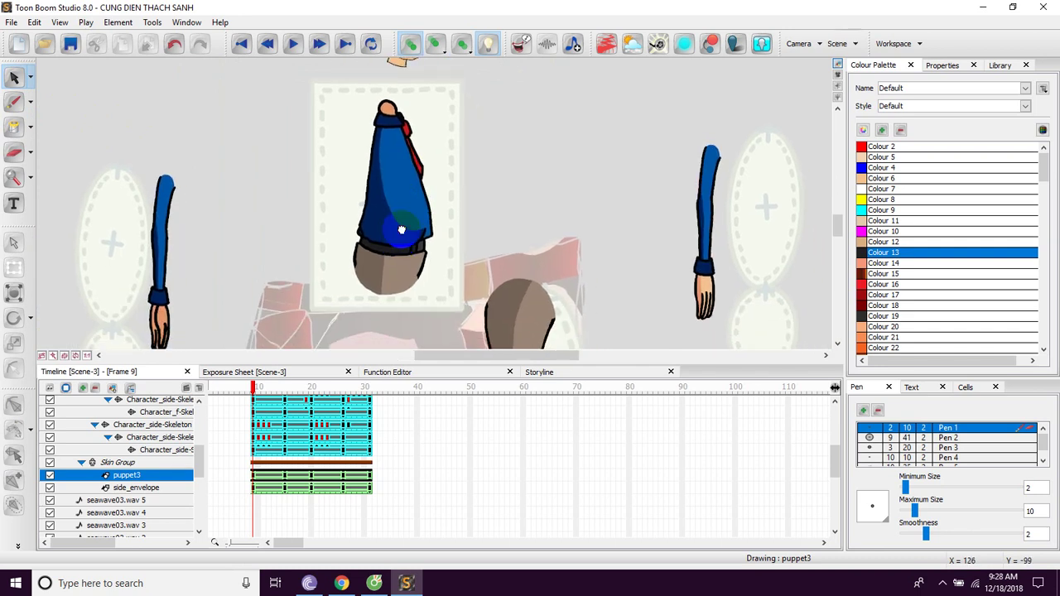
{"action": "left_click_drag", "start_coordinate": [401, 229], "coordinate": [389, 251]}
{"action": "left_click", "coordinate": [18, 105]}
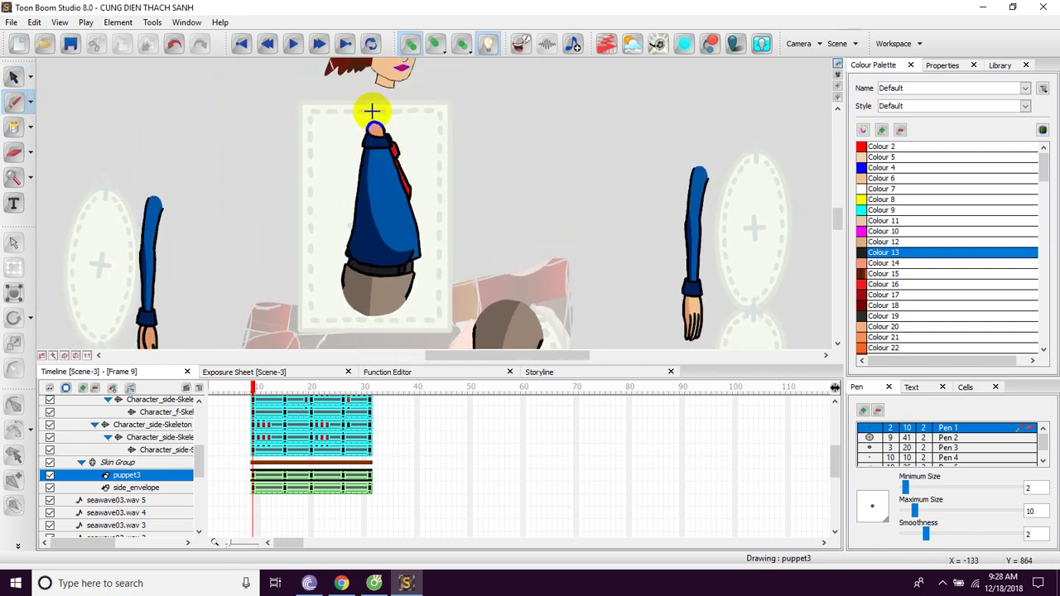
{"action": "left_click", "coordinate": [13, 76]}
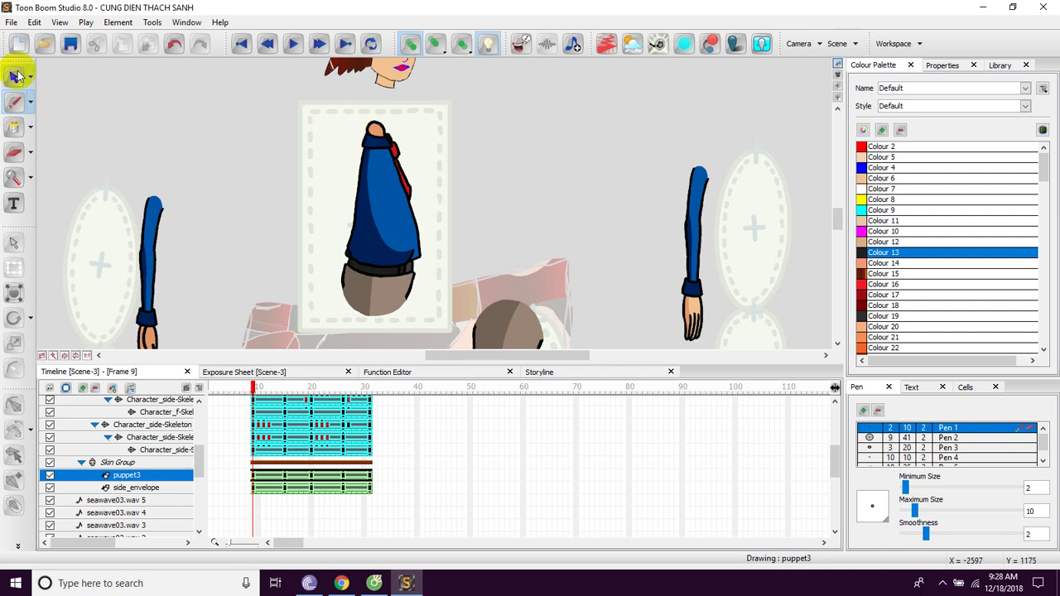
{"action": "left_click_drag", "start_coordinate": [340, 111], "coordinate": [452, 328]}
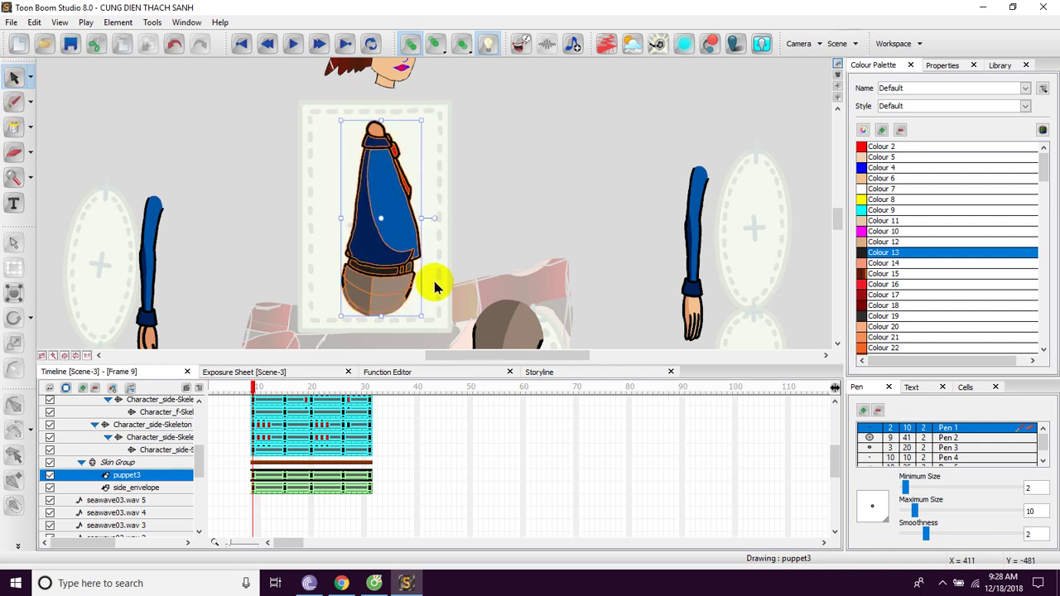
{"action": "key", "text": "Delete"}
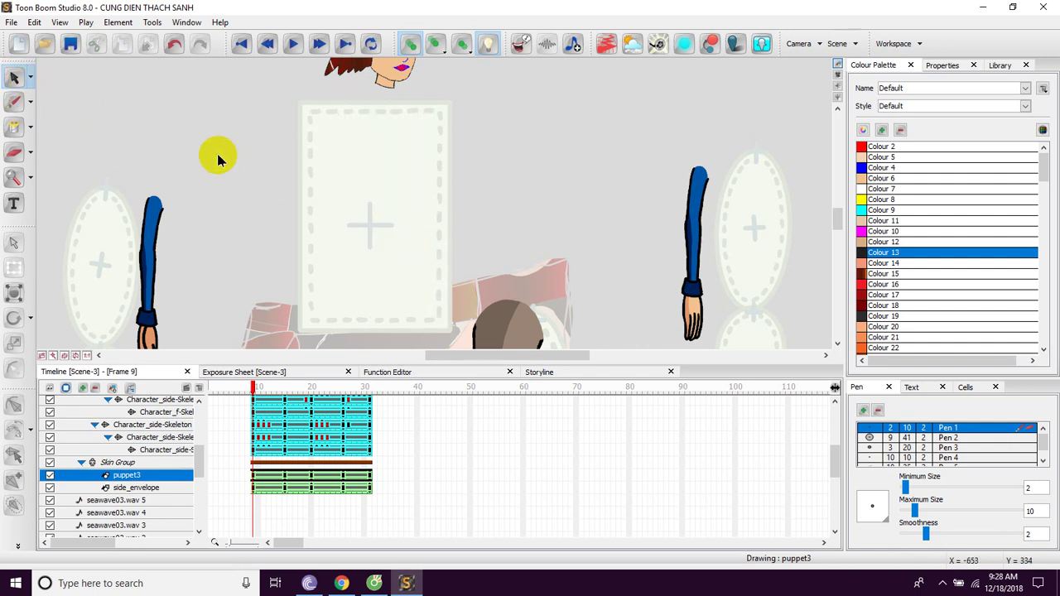
Draw a closed torso outline in Colour 13 inside the empty body frame, with a narrow neckline, rounded shoulders and straight lower edge
{"action": "left_click", "coordinate": [13, 104]}
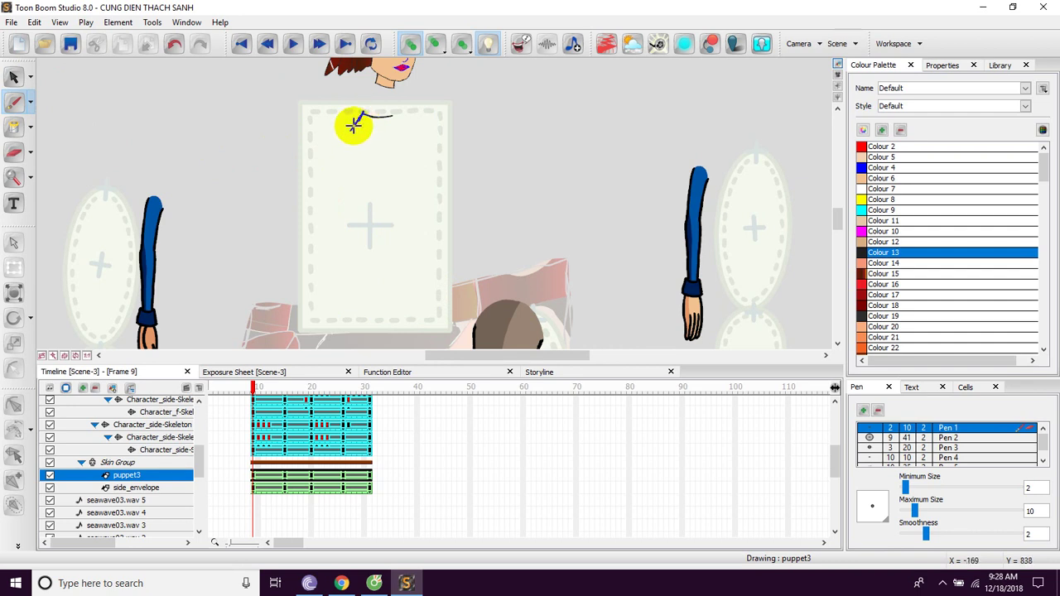
{"action": "left_click_drag", "start_coordinate": [345, 138], "coordinate": [359, 112]}
{"action": "key", "text": "ctrl+z"}
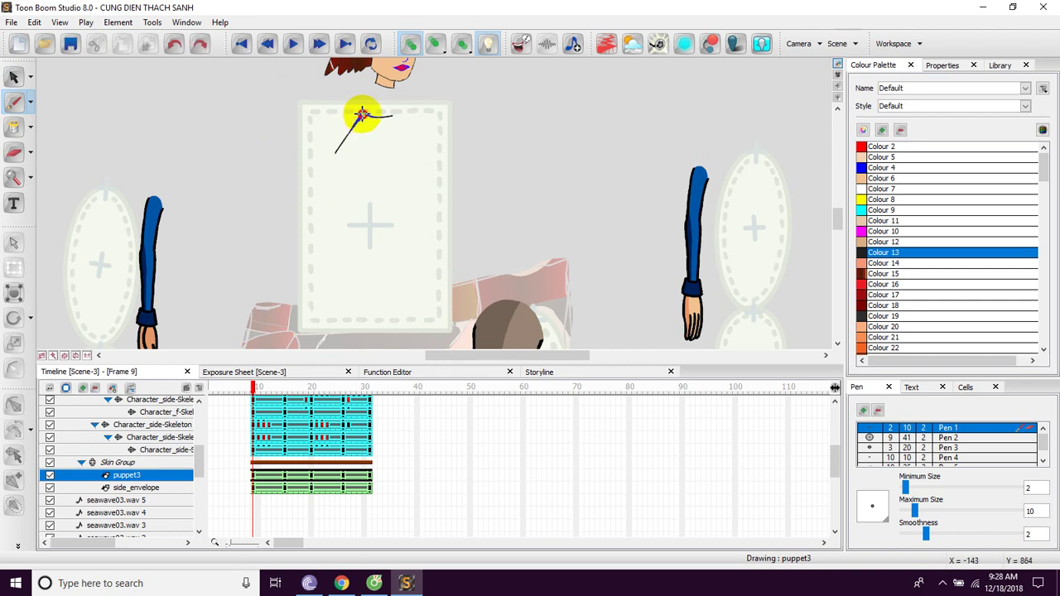
{"action": "mouse_move", "coordinate": [354, 118]}
{"action": "left_mouse_down"}
{"action": "mouse_move", "coordinate": [323, 166]}
{"action": "mouse_move", "coordinate": [321, 310]}
{"action": "left_mouse_up"}
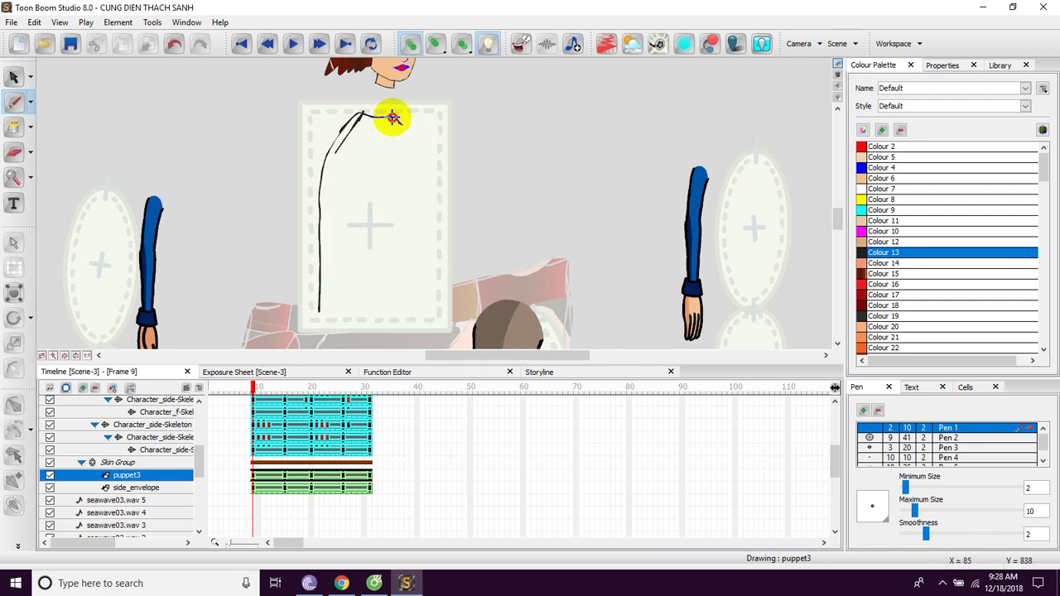
{"action": "mouse_move", "coordinate": [393, 118]}
{"action": "left_mouse_down"}
{"action": "mouse_move", "coordinate": [417, 160]}
{"action": "mouse_move", "coordinate": [420, 199]}
{"action": "mouse_move", "coordinate": [392, 265]}
{"action": "mouse_move", "coordinate": [398, 317]}
{"action": "left_mouse_up"}
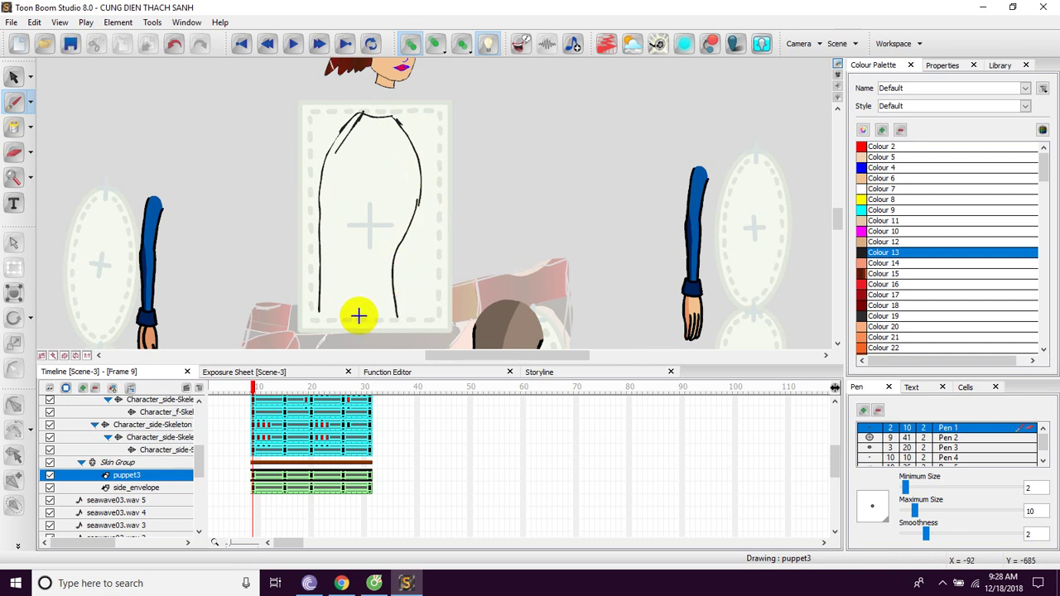
{"action": "left_click_drag", "start_coordinate": [320, 311], "coordinate": [398, 316]}
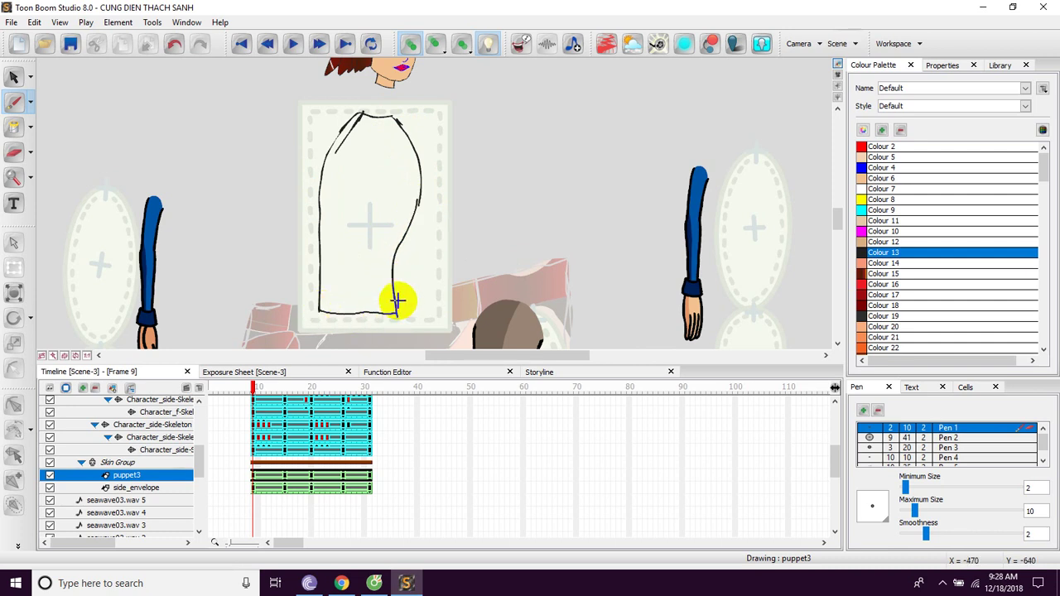
{"action": "scroll", "coordinate": [394, 171], "scroll_direction": "up", "scroll_amount": 1}
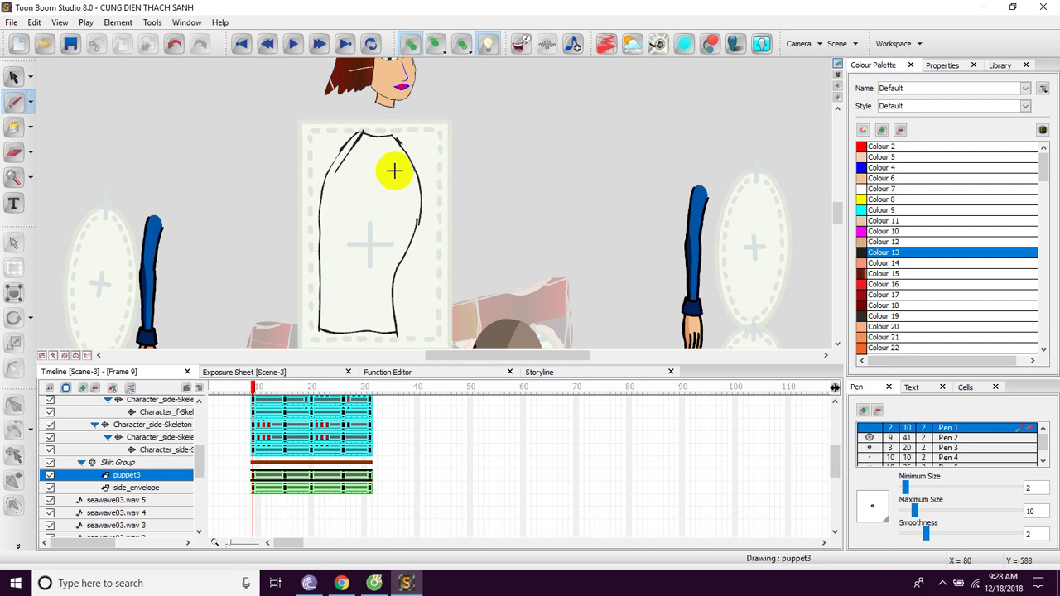
Add a curved inner line along each side of the upper torso in Colour 13, and undo the small trial circle
{"action": "scroll", "coordinate": [396, 178], "scroll_direction": "up", "scroll_amount": 2}
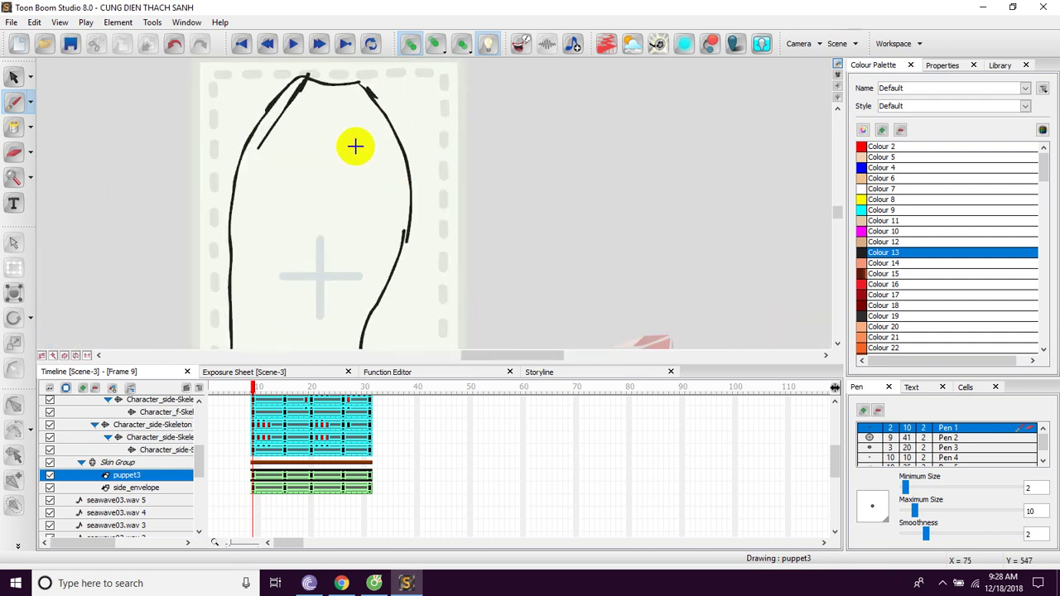
{"action": "left_click_drag", "start_coordinate": [355, 145], "coordinate": [381, 219]}
{"action": "scroll", "coordinate": [339, 152], "scroll_direction": "left", "scroll_amount": 1}
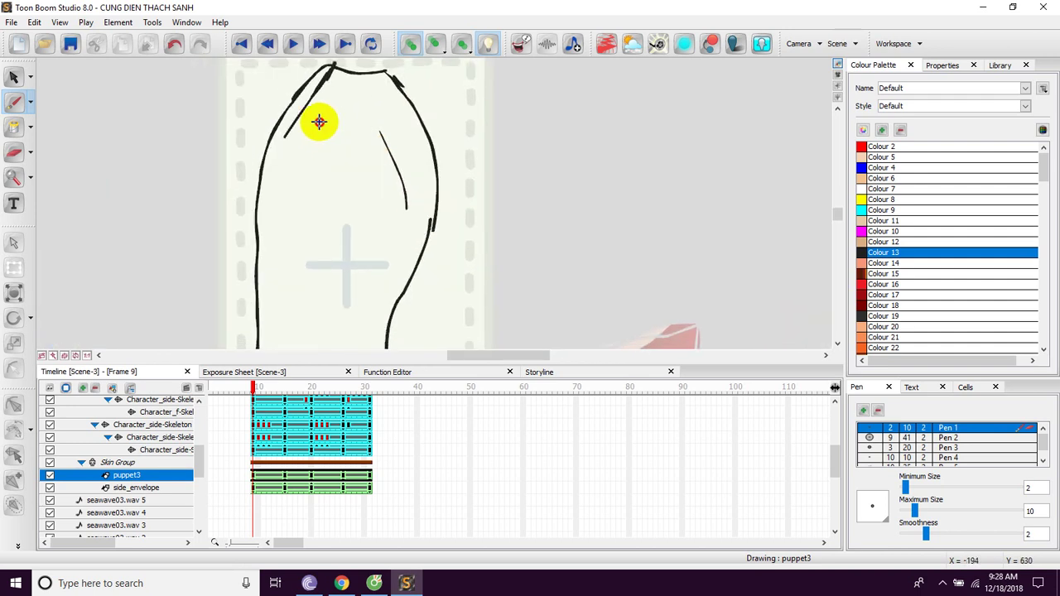
{"action": "left_click_drag", "start_coordinate": [320, 121], "coordinate": [284, 205]}
{"action": "scroll", "coordinate": [323, 170], "scroll_direction": "down", "scroll_amount": 3}
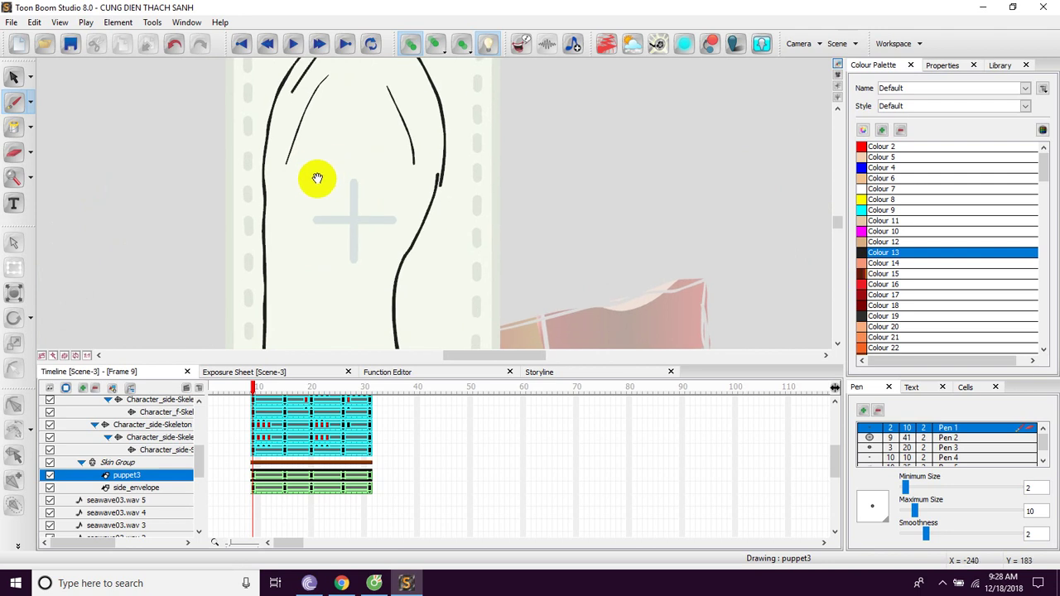
{"action": "mouse_move", "coordinate": [309, 177]}
{"action": "left_mouse_down"}
{"action": "mouse_move", "coordinate": [308, 194]}
{"action": "mouse_move", "coordinate": [306, 177]}
{"action": "left_mouse_up"}
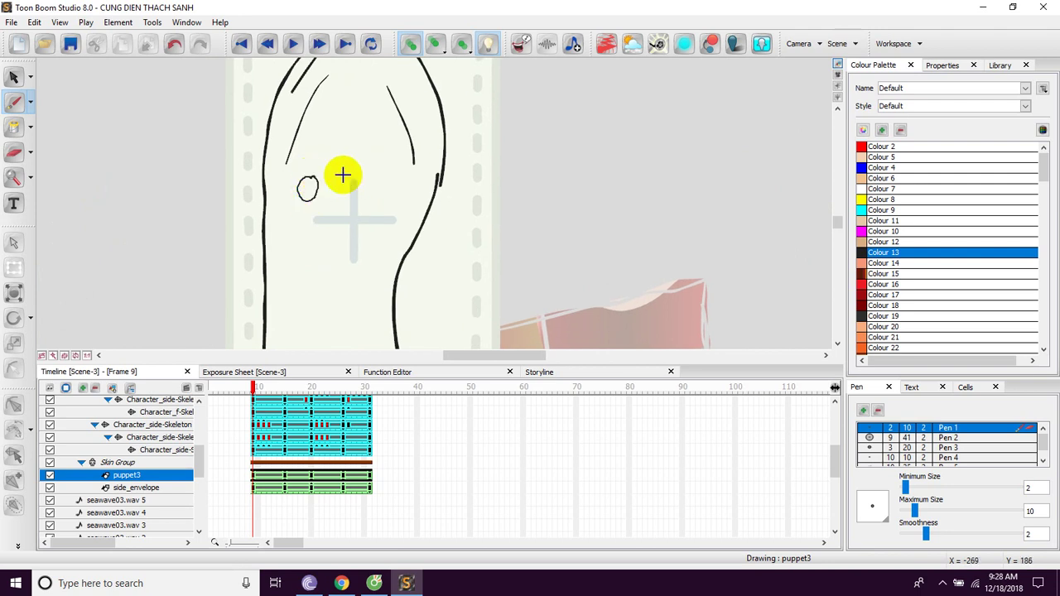
{"action": "key", "text": "ctrl+z"}
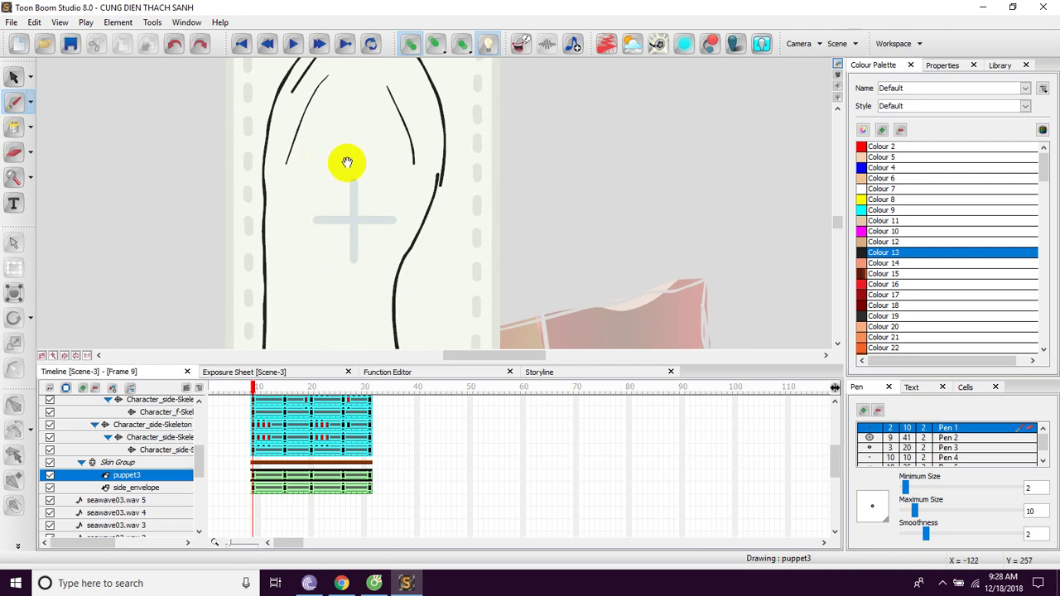
Fill the whole torso with dark red Colour 18 and save the project
{"action": "left_click", "coordinate": [858, 304]}
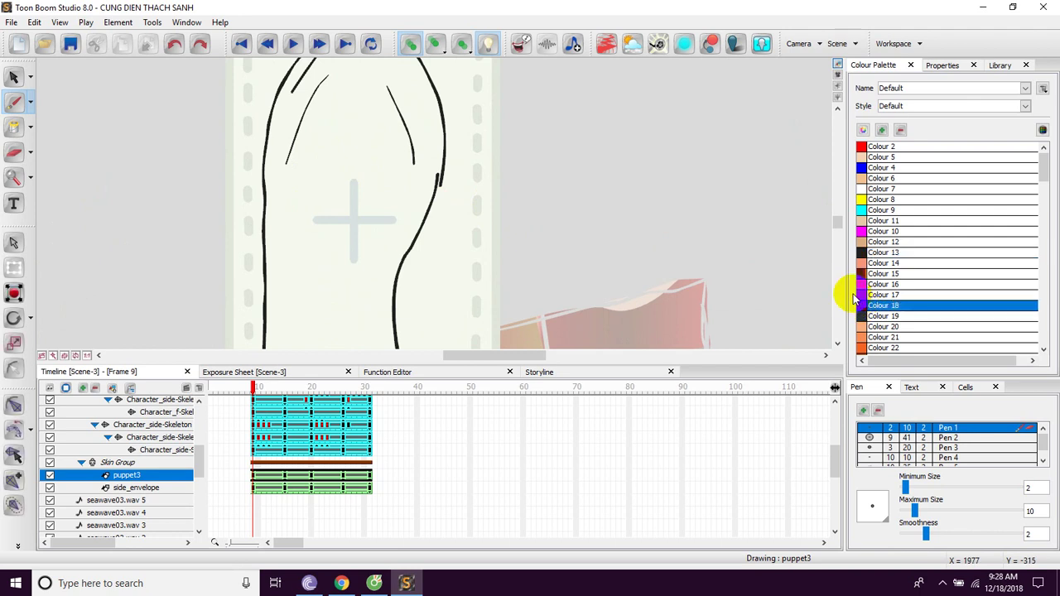
{"action": "left_click", "coordinate": [14, 129]}
{"action": "left_click", "coordinate": [320, 165]}
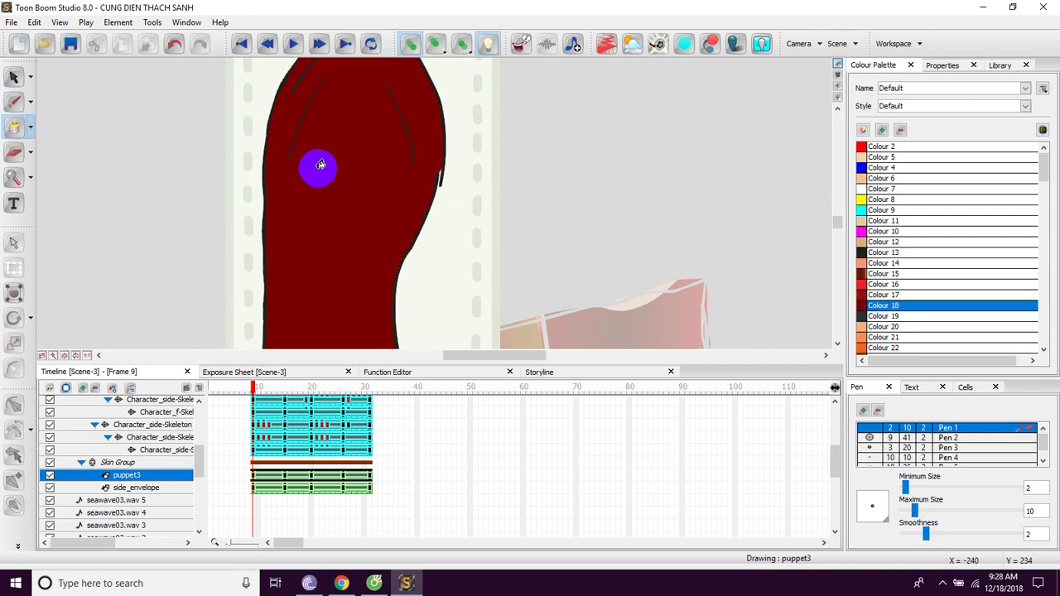
{"action": "scroll", "coordinate": [355, 139], "scroll_direction": "down", "scroll_amount": 5}
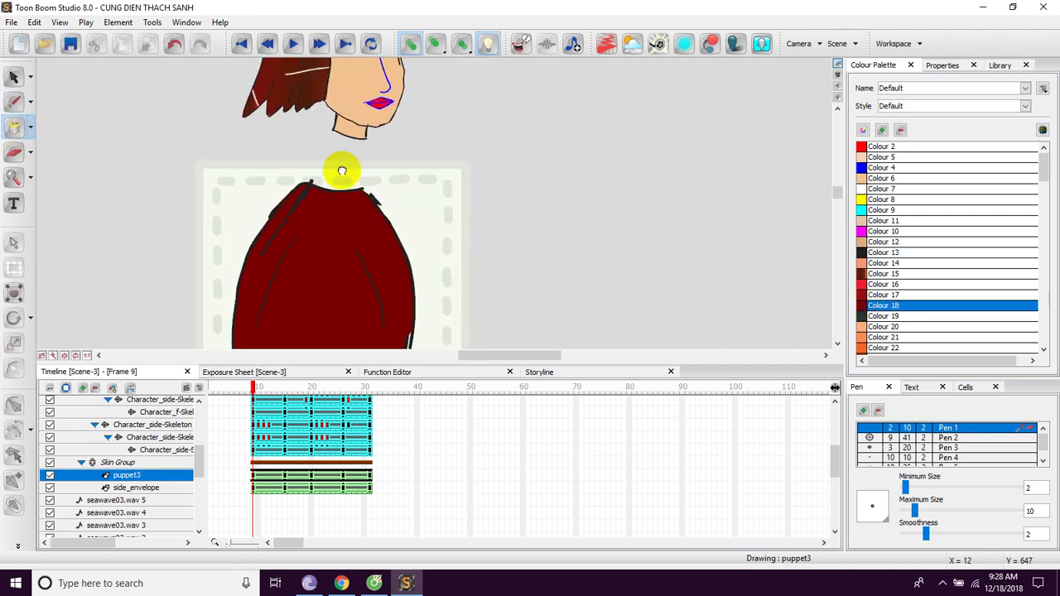
{"action": "scroll", "coordinate": [343, 170], "scroll_direction": "up", "scroll_amount": 1}
{"action": "scroll", "coordinate": [362, 145], "scroll_direction": "up", "scroll_amount": 3}
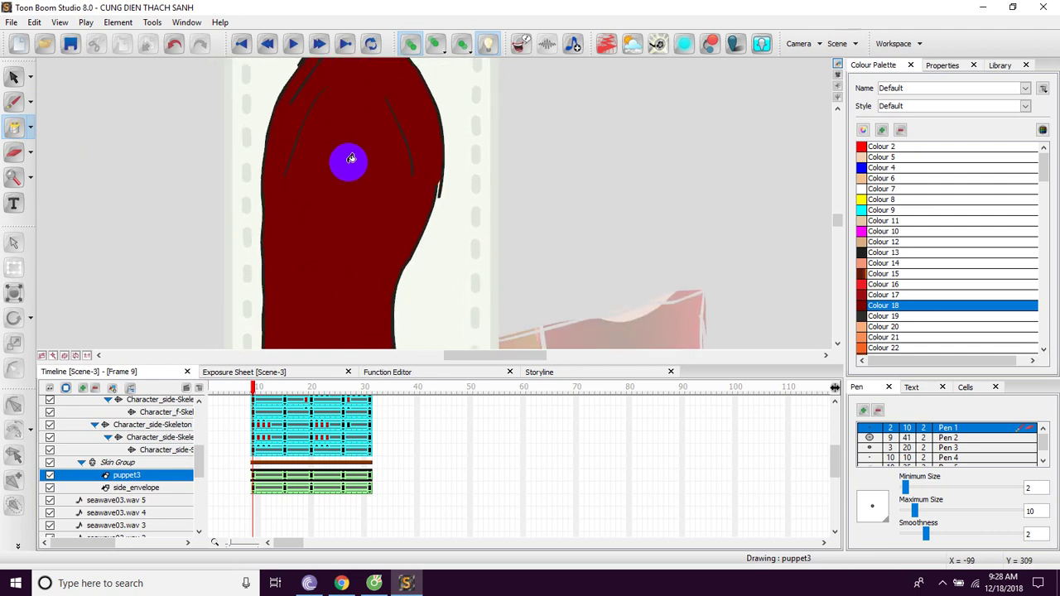
{"action": "scroll", "coordinate": [355, 163], "scroll_direction": "down", "scroll_amount": 2}
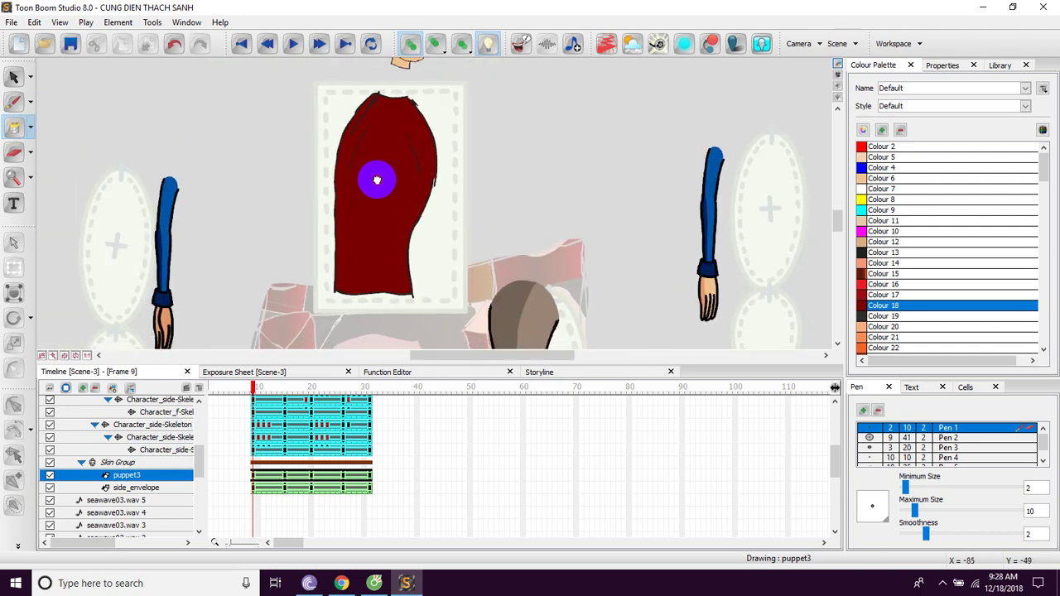
{"action": "left_click_drag", "start_coordinate": [369, 197], "coordinate": [484, 248]}
{"action": "left_click_drag", "start_coordinate": [373, 149], "coordinate": [390, 206]}
{"action": "key", "text": "ctrl+s"}
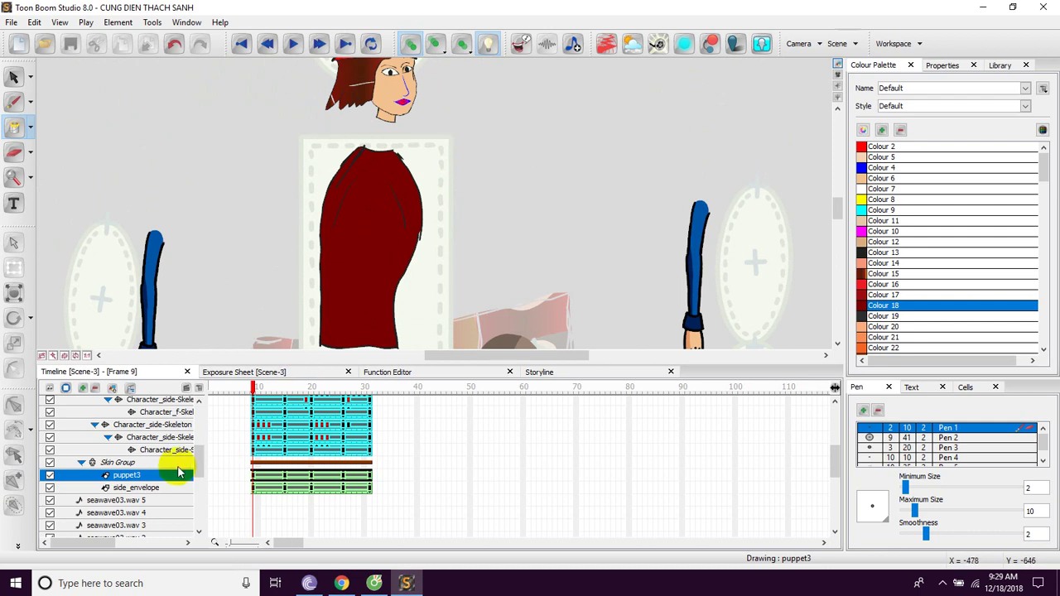
Collapse the human side-walk layer, and show the figure in Camera View with character set-up mode turned off
{"action": "left_click_drag", "start_coordinate": [199, 455], "coordinate": [199, 407]}
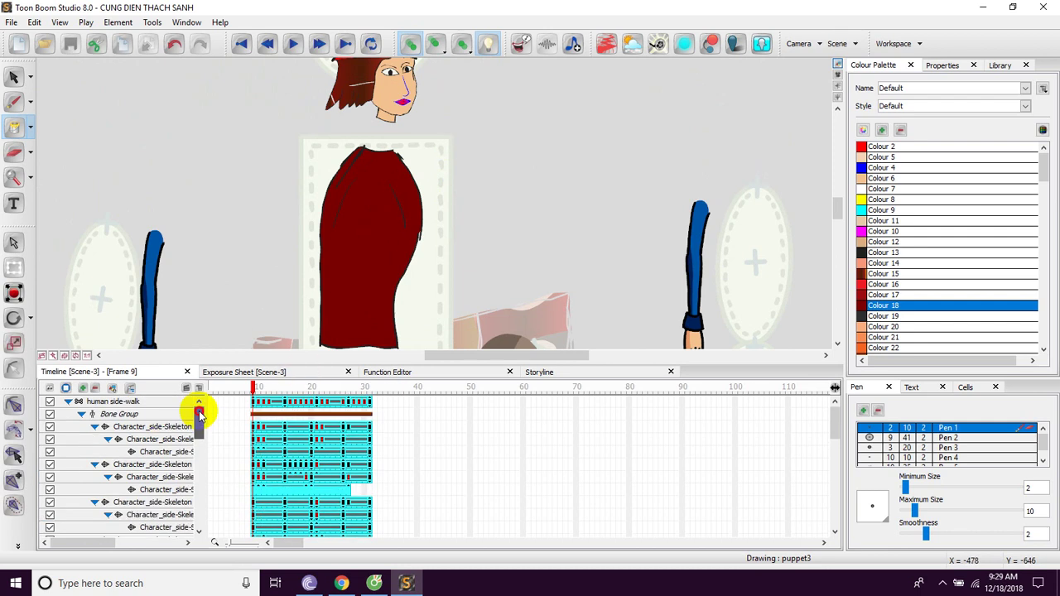
{"action": "left_click", "coordinate": [69, 402]}
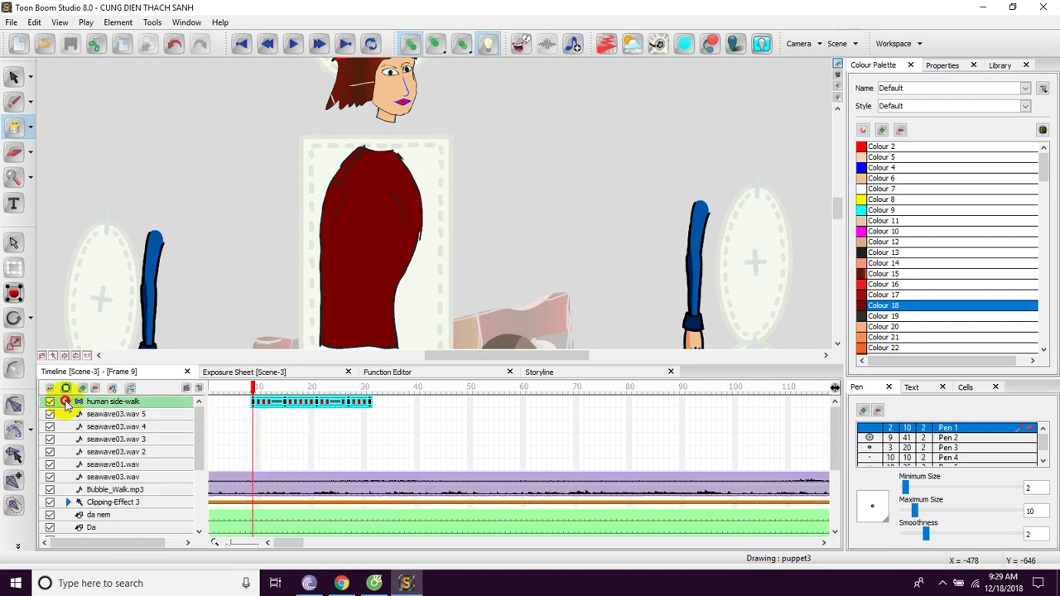
{"action": "left_click", "coordinate": [837, 76]}
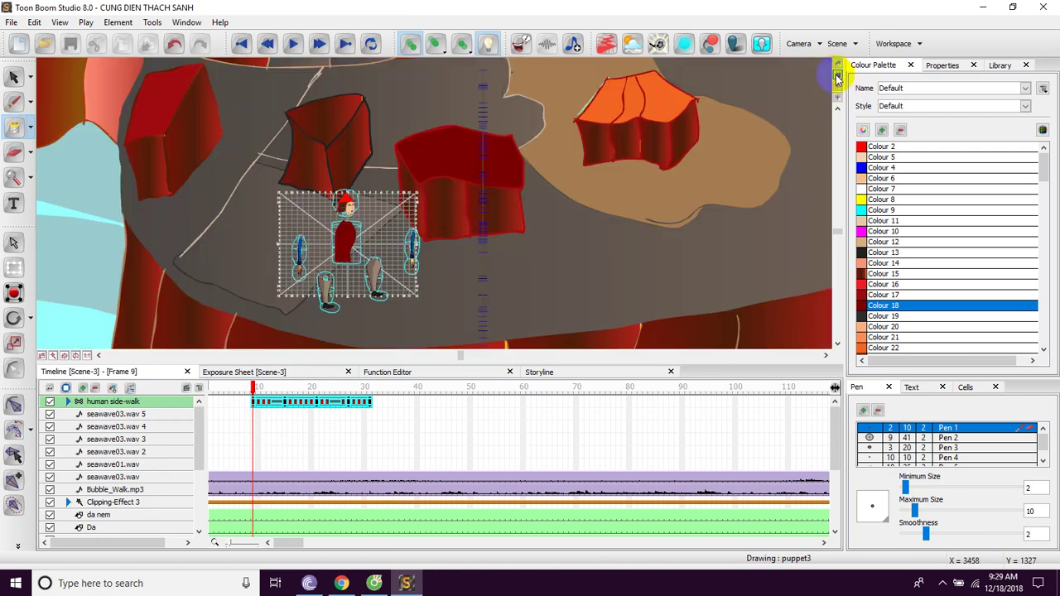
{"action": "left_click", "coordinate": [17, 547]}
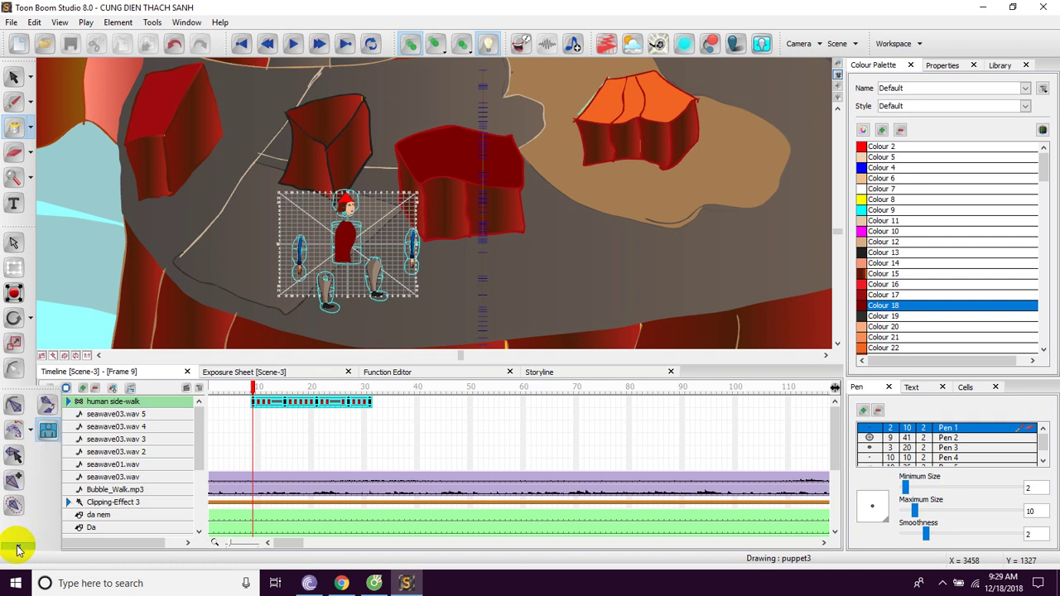
{"action": "left_click", "coordinate": [48, 434]}
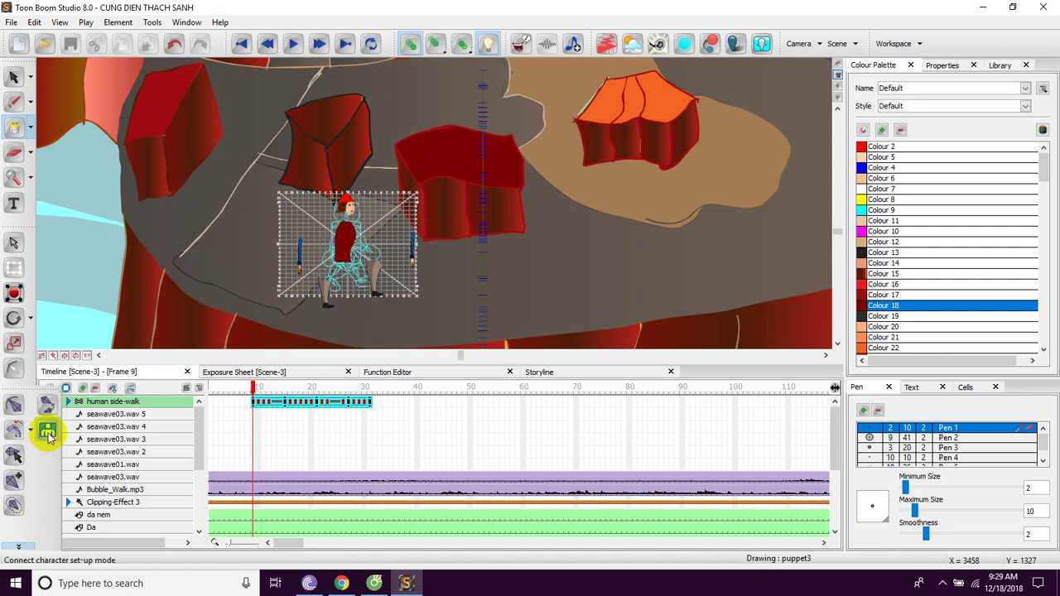
Select the bone parenting tool and return the puppet to its separated set-up pose
{"action": "left_click", "coordinate": [47, 408]}
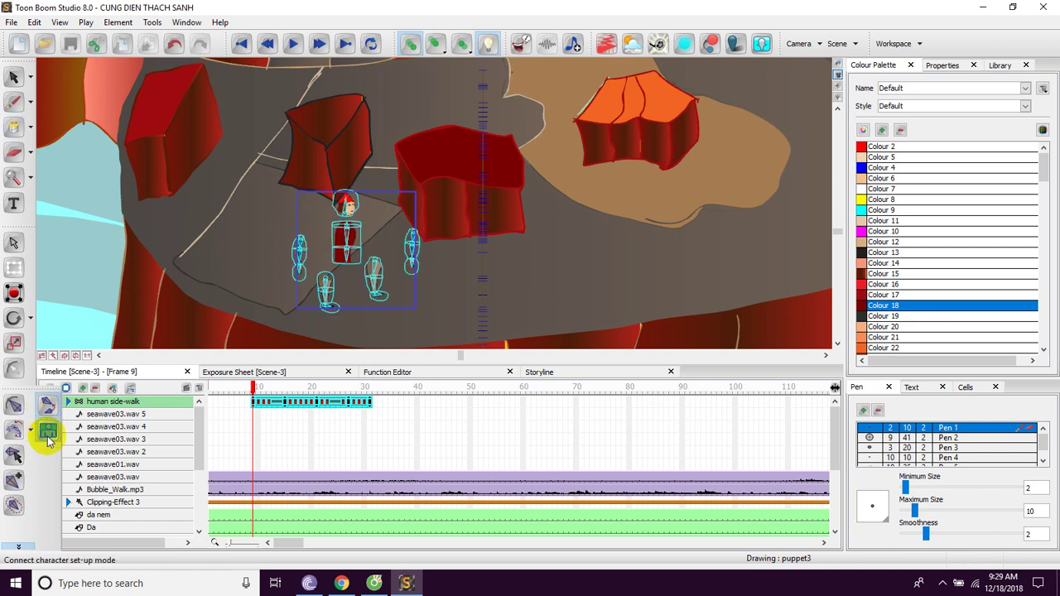
{"action": "left_click", "coordinate": [48, 435]}
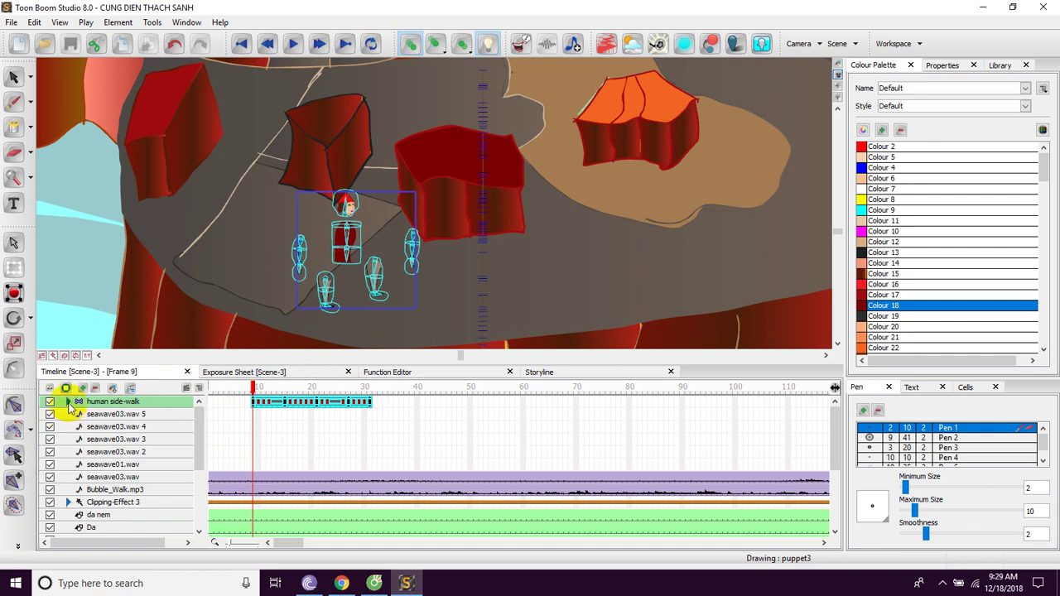
{"action": "left_click", "coordinate": [69, 401]}
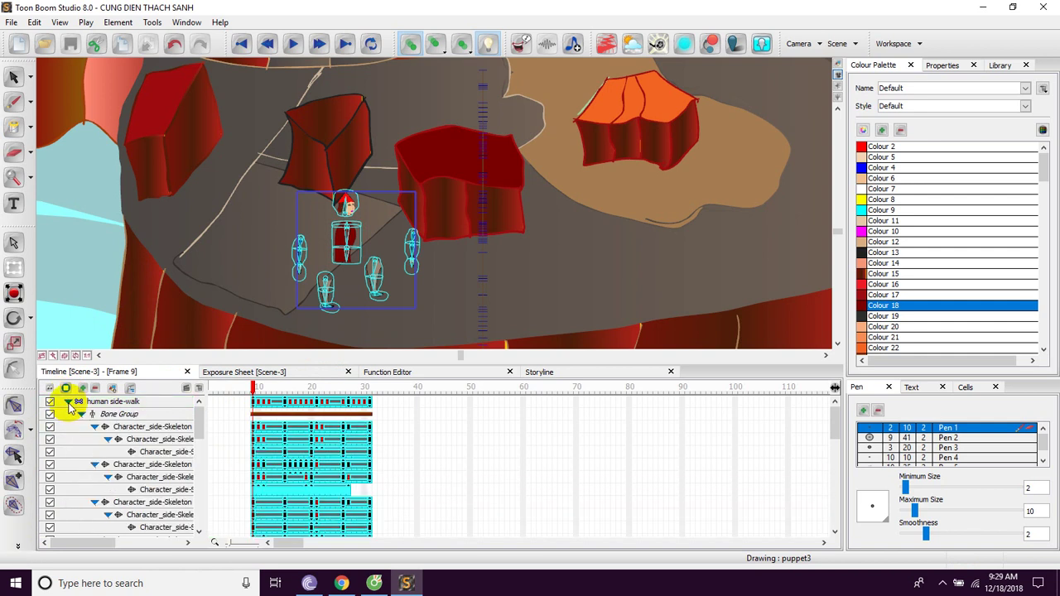
{"action": "left_click", "coordinate": [18, 546]}
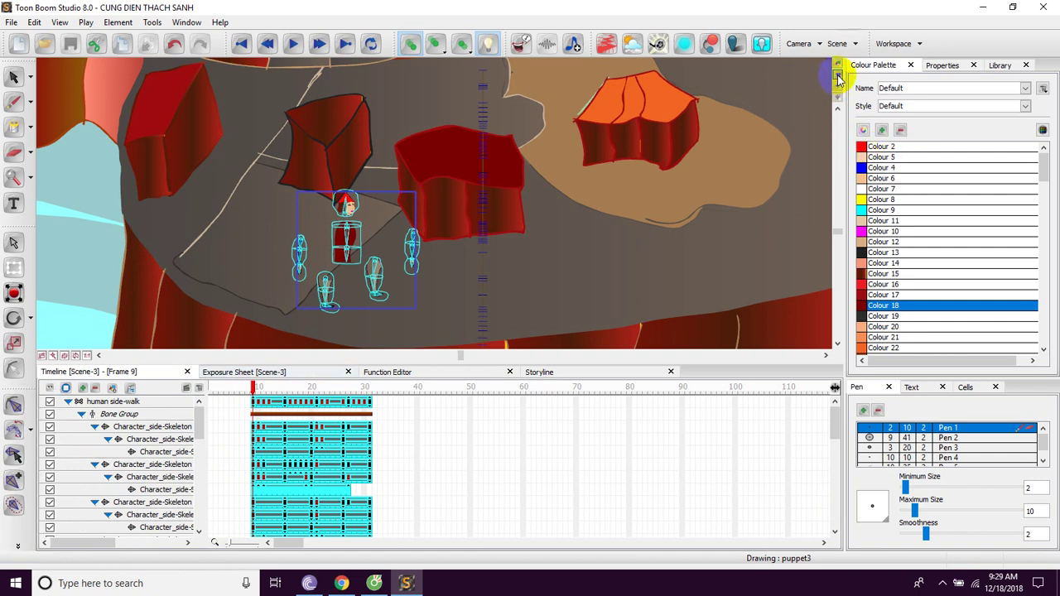
{"action": "left_click", "coordinate": [67, 402]}
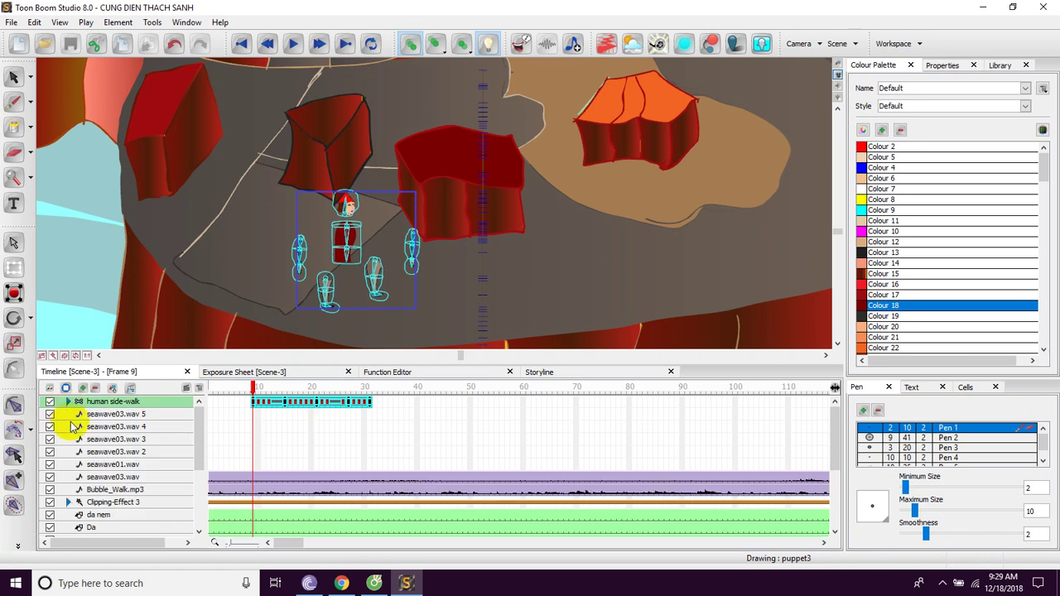
Activate the Natural Movement tool and examine the separated puppet parts and bones up close in the scene
{"action": "left_click", "coordinate": [16, 547]}
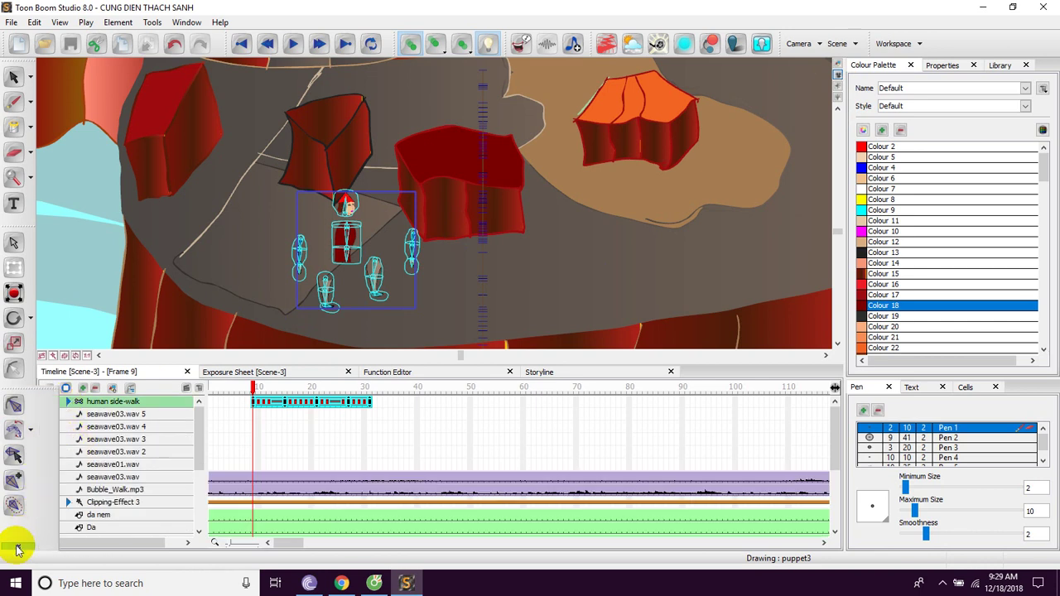
{"action": "left_click", "coordinate": [17, 431]}
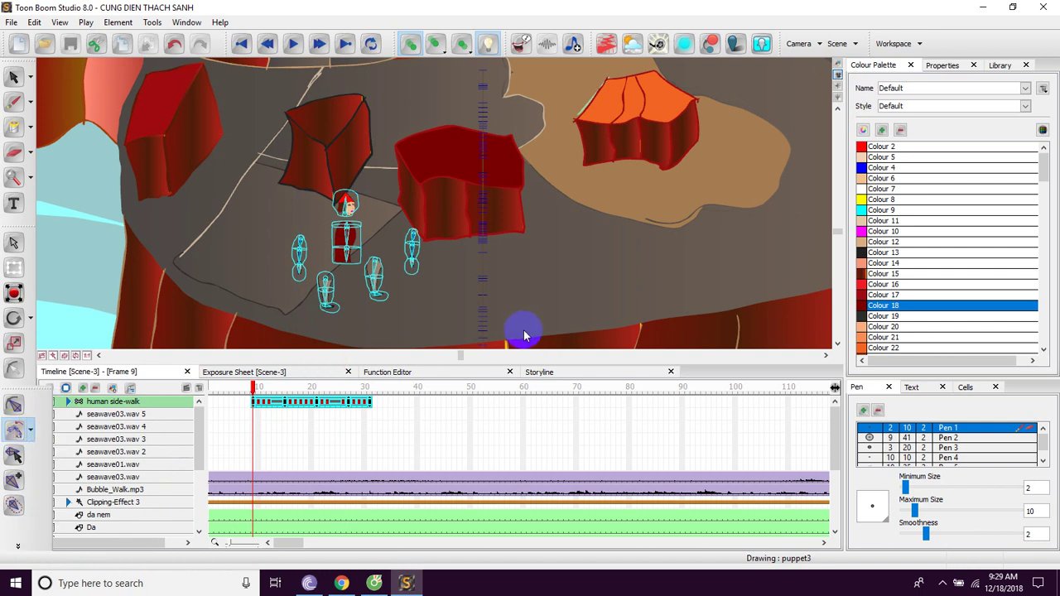
{"action": "left_click", "coordinate": [572, 275]}
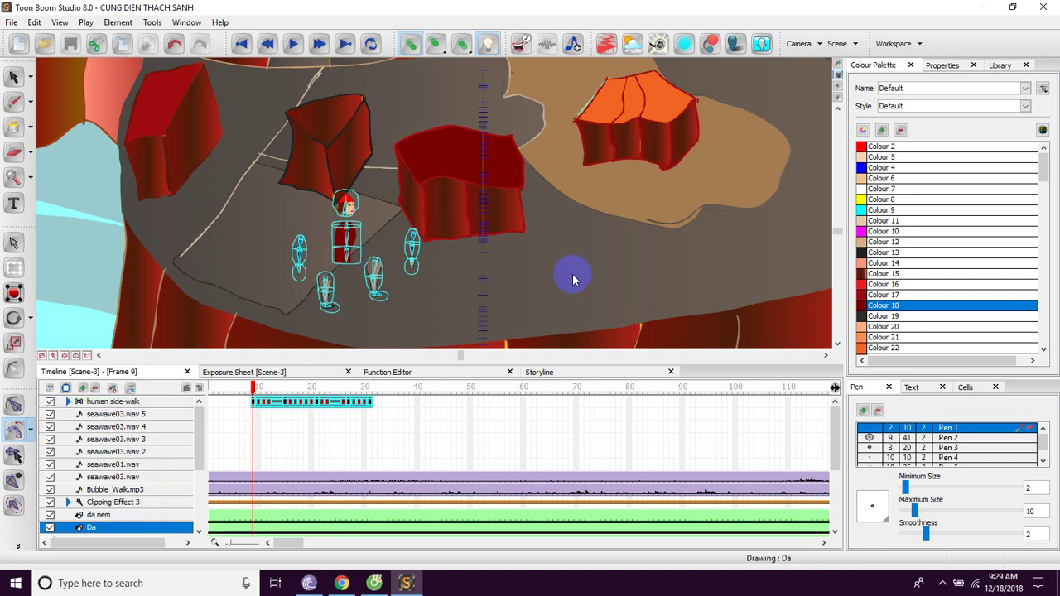
{"action": "scroll", "coordinate": [572, 277], "scroll_direction": "up", "scroll_amount": 4}
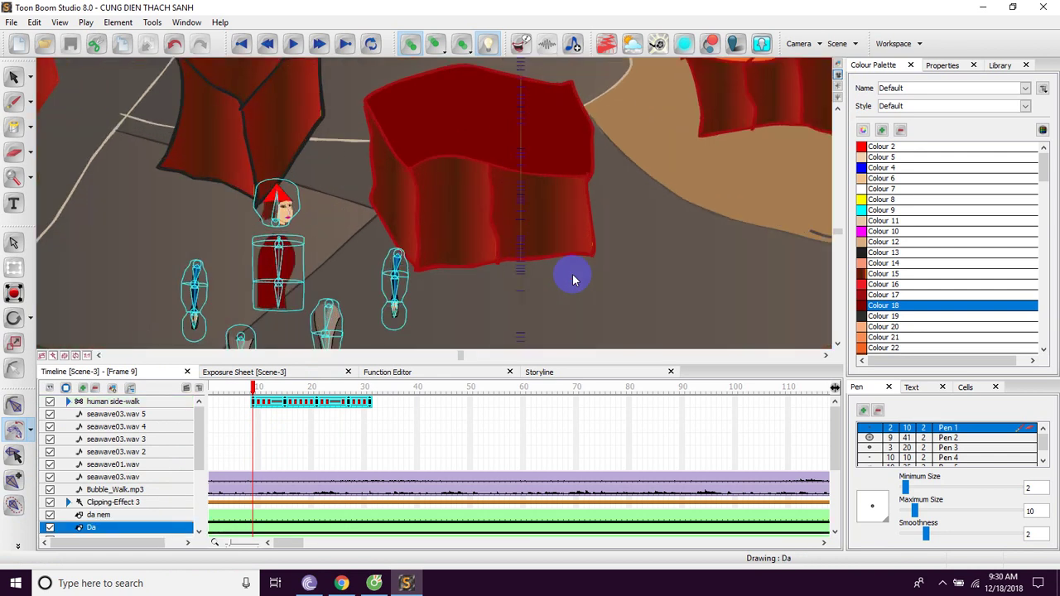
{"action": "left_click_drag", "start_coordinate": [492, 279], "coordinate": [585, 222]}
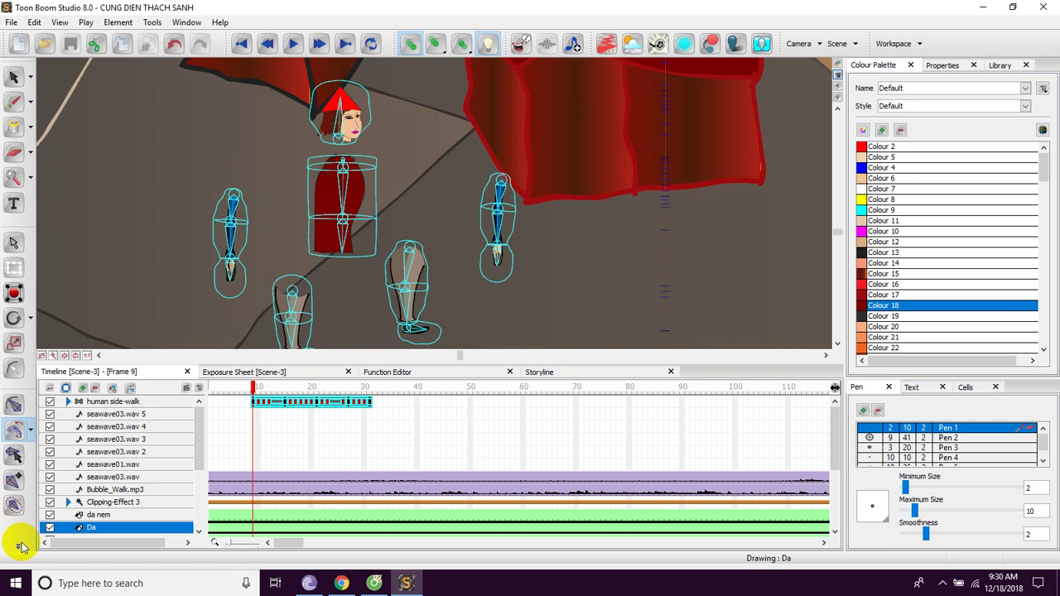
{"action": "left_click", "coordinate": [69, 402]}
{"action": "left_click", "coordinate": [69, 402]}
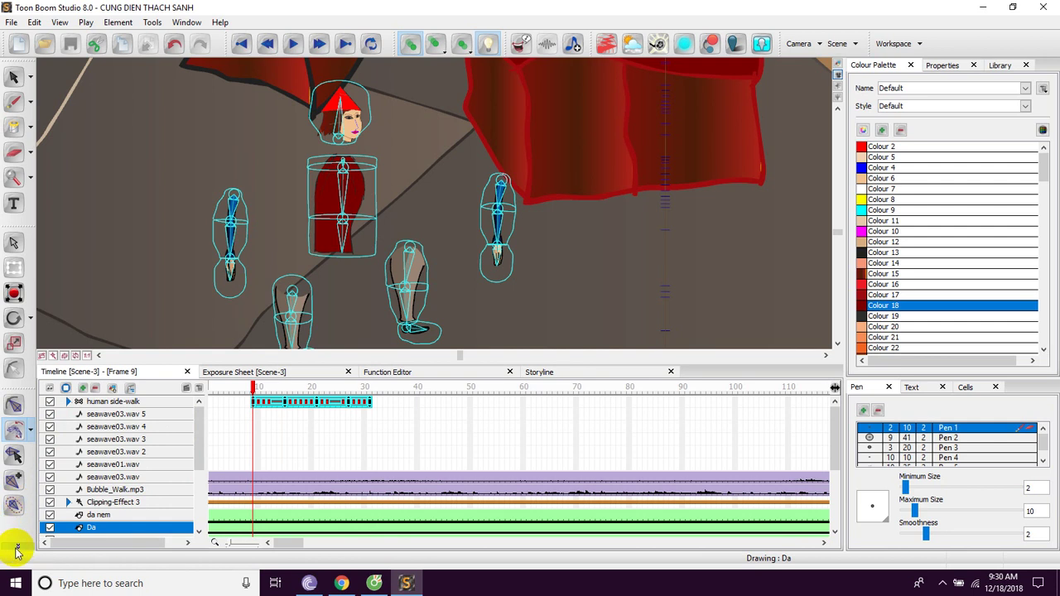
Choose Natural Movement Inverse and turn off character set-up mode to assemble the puppet into its walking pose
{"action": "left_click", "coordinate": [31, 430]}
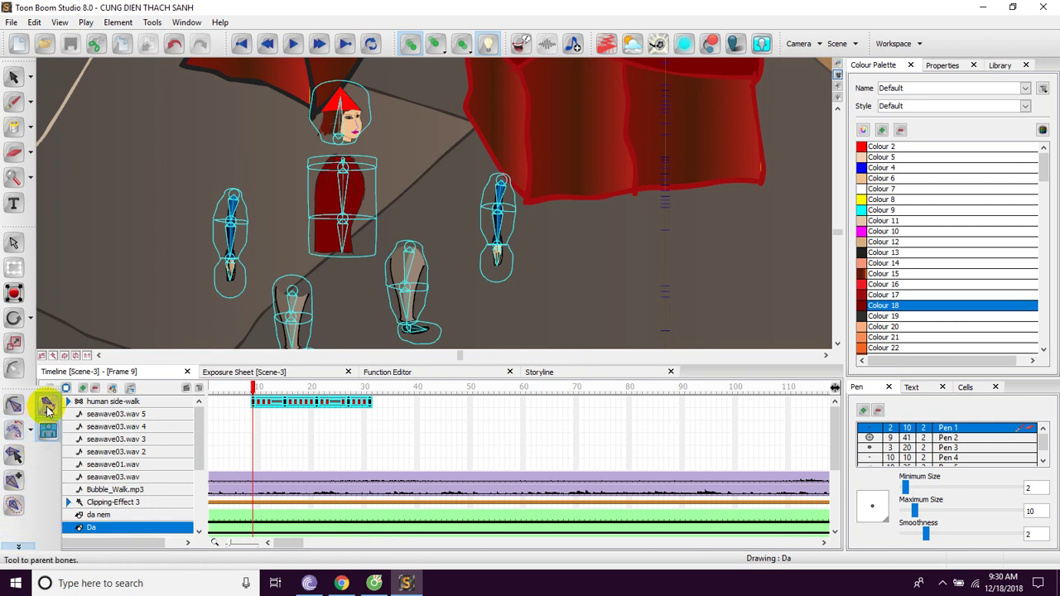
{"action": "left_click", "coordinate": [48, 428]}
{"action": "left_click", "coordinate": [30, 434]}
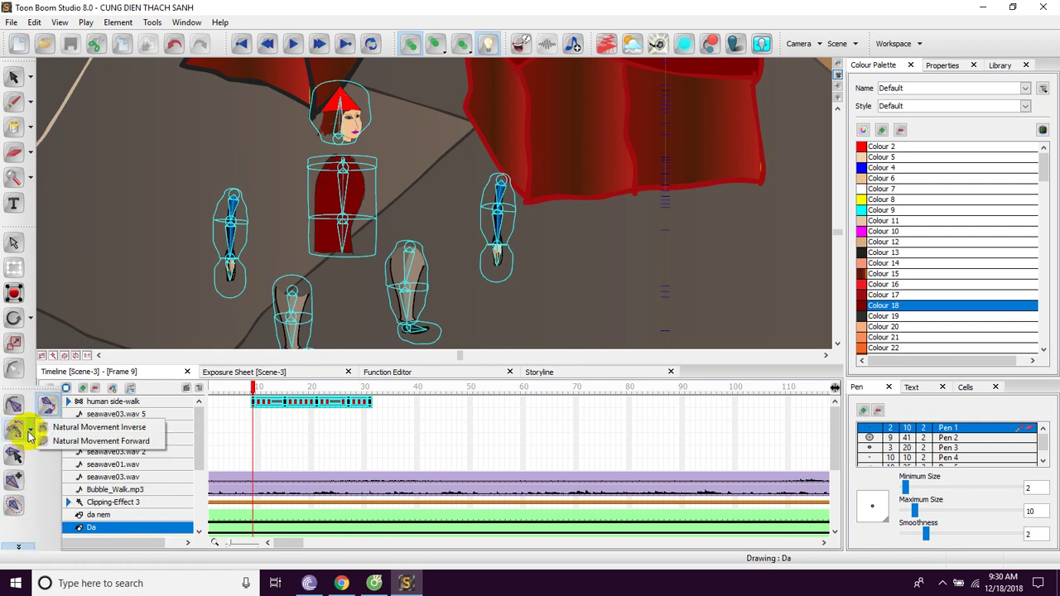
{"action": "left_click", "coordinate": [62, 427]}
{"action": "left_click", "coordinate": [47, 430]}
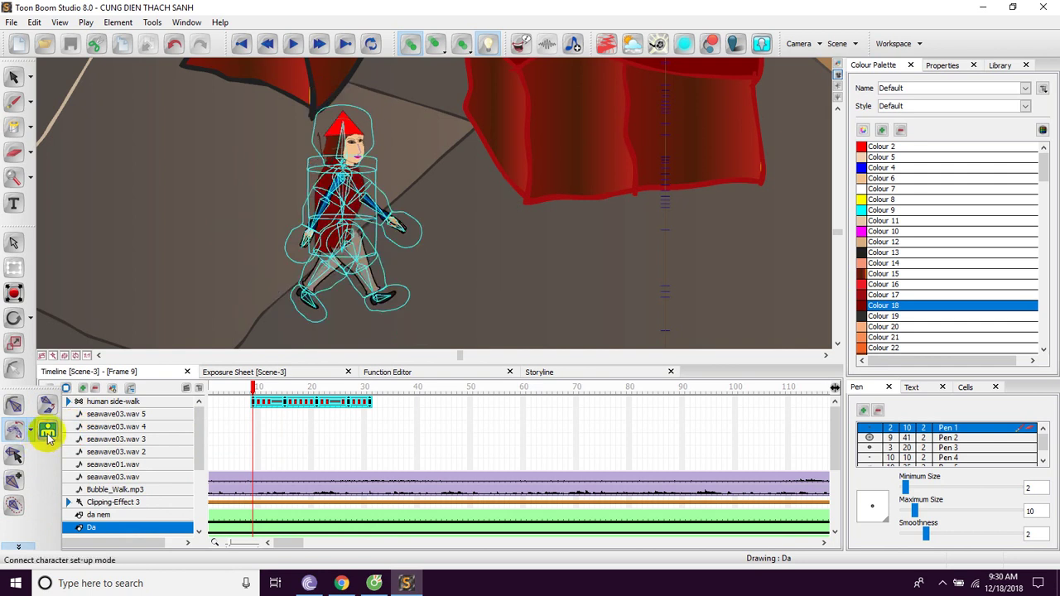
{"action": "left_click", "coordinate": [47, 432]}
{"action": "left_click", "coordinate": [47, 429]}
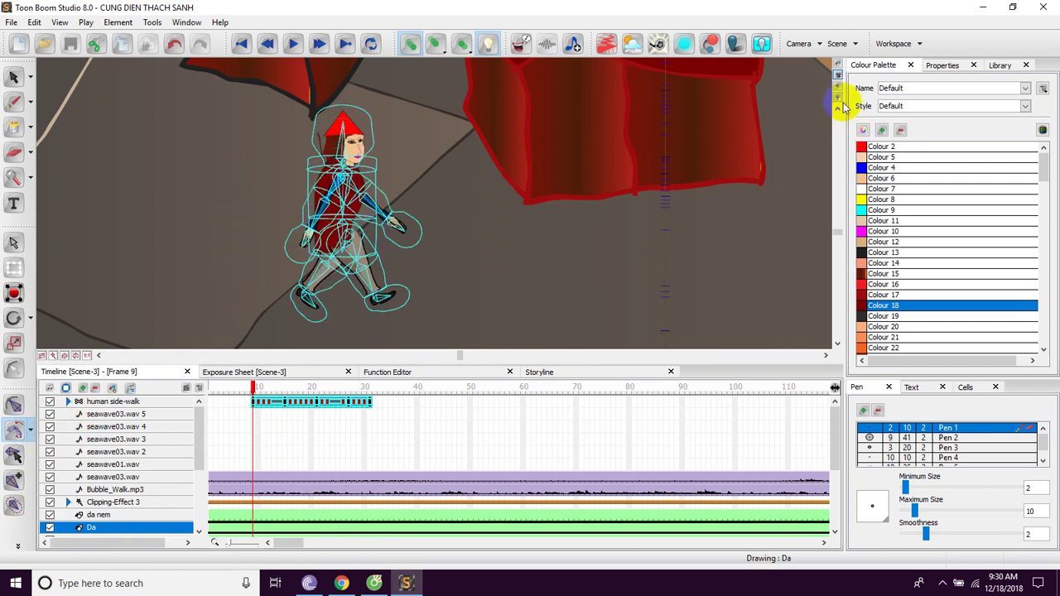
Put the puppet back into character set-up mode while in Drawing View, and return to Camera View
{"action": "left_click", "coordinate": [837, 73]}
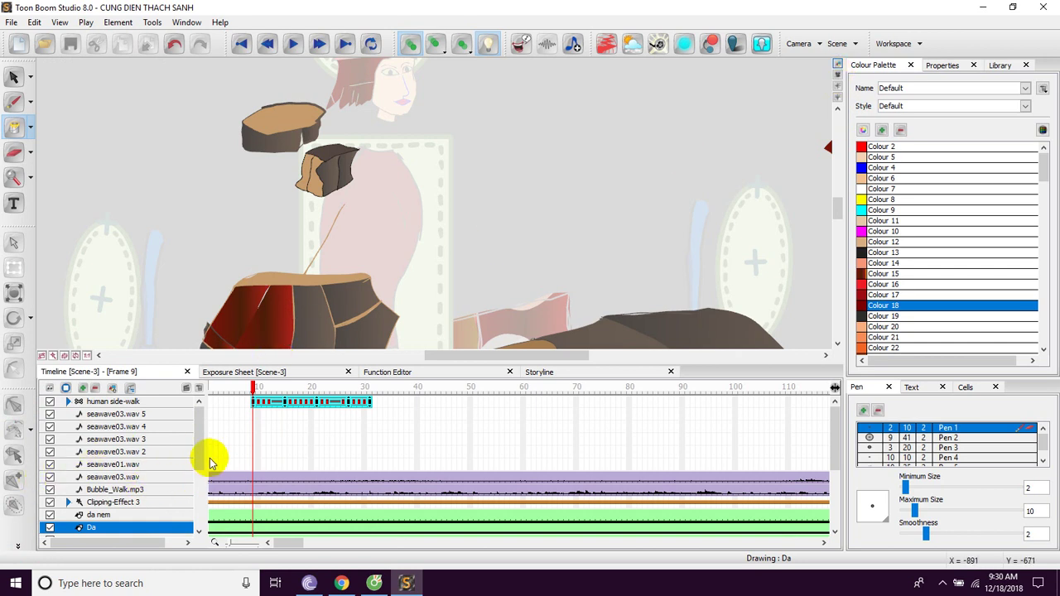
{"action": "left_click", "coordinate": [68, 401]}
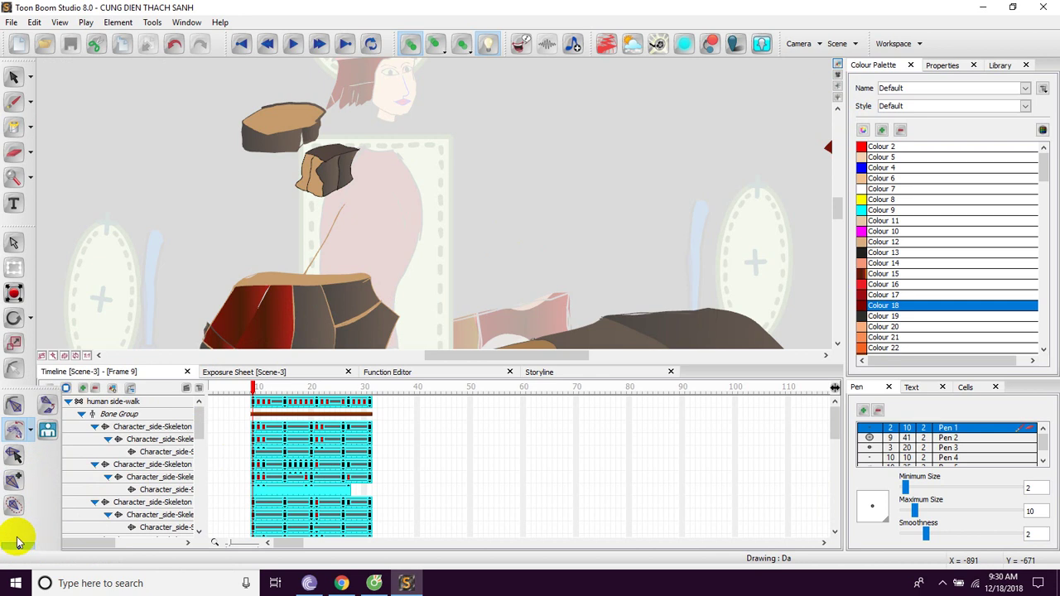
{"action": "left_click", "coordinate": [30, 430]}
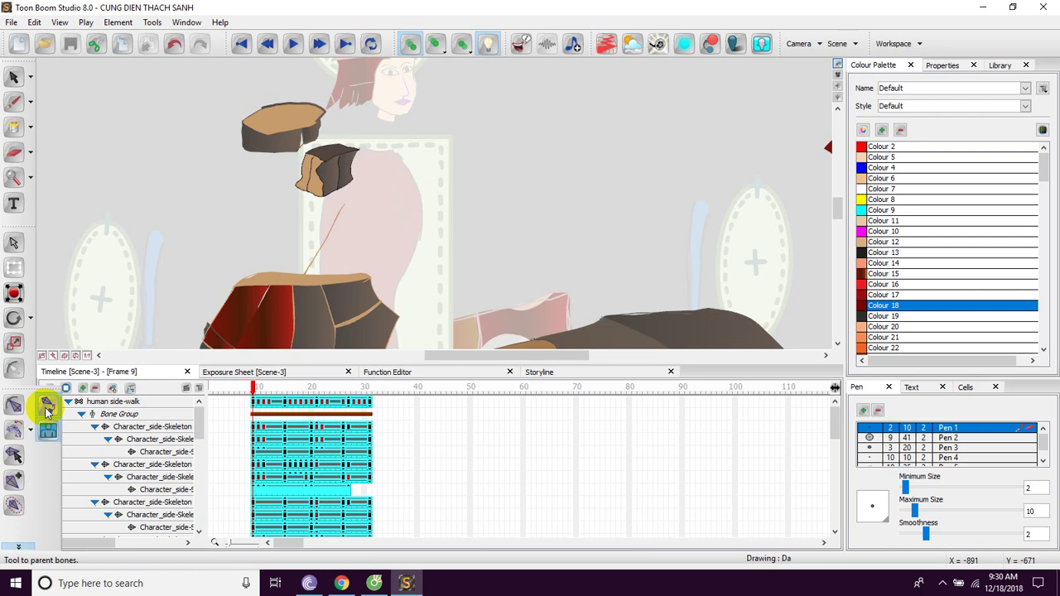
{"action": "left_click", "coordinate": [48, 412]}
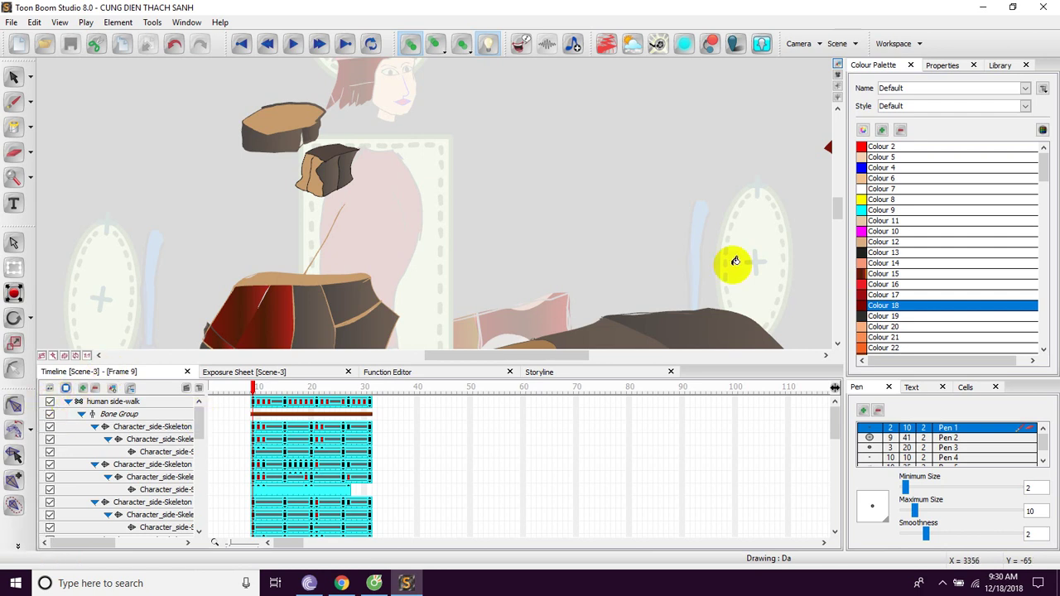
{"action": "left_click", "coordinate": [68, 402]}
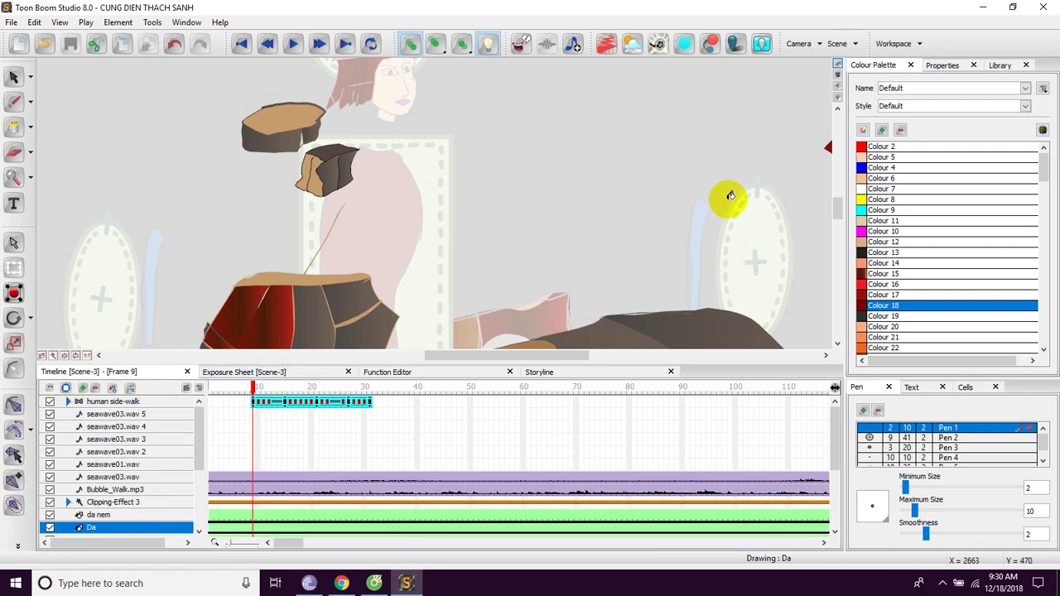
{"action": "left_click", "coordinate": [838, 76]}
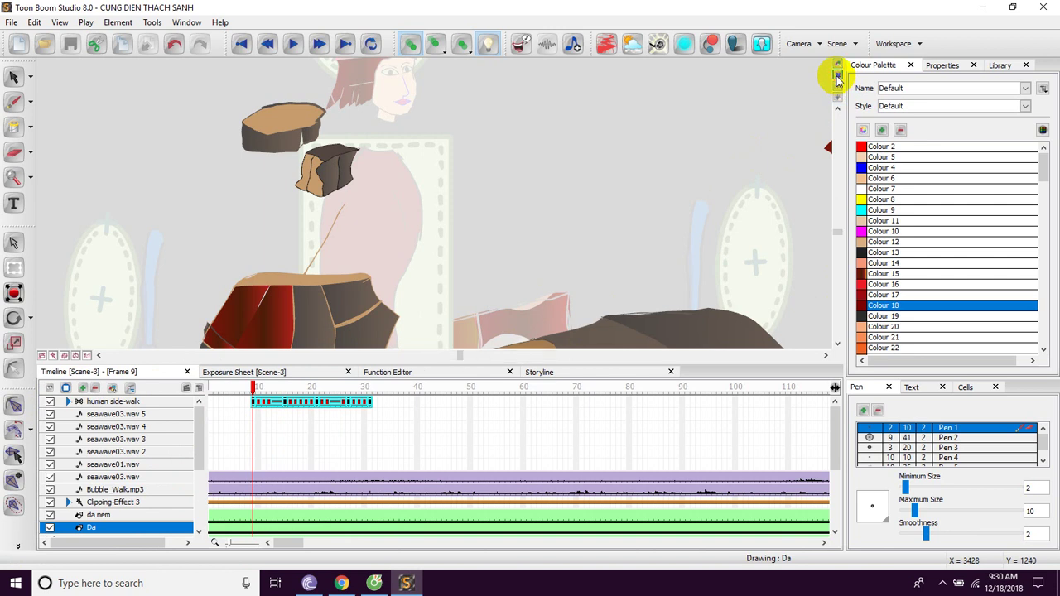
Turn off character set-up mode for the human side-walk element so the puppet assembles, with the Natural Movement tool active
{"action": "left_click", "coordinate": [69, 402]}
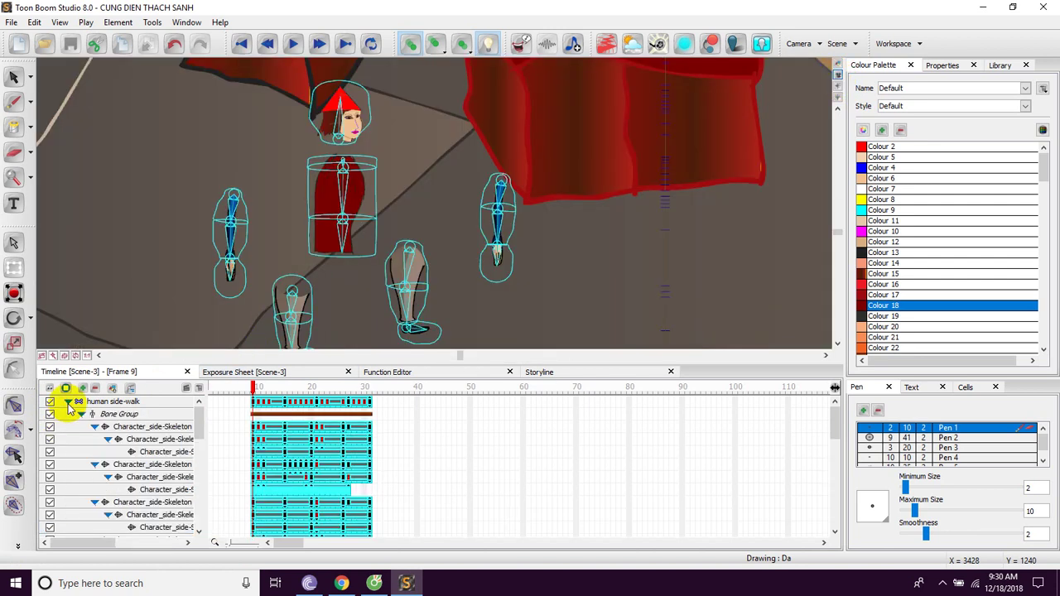
{"action": "left_click", "coordinate": [91, 402]}
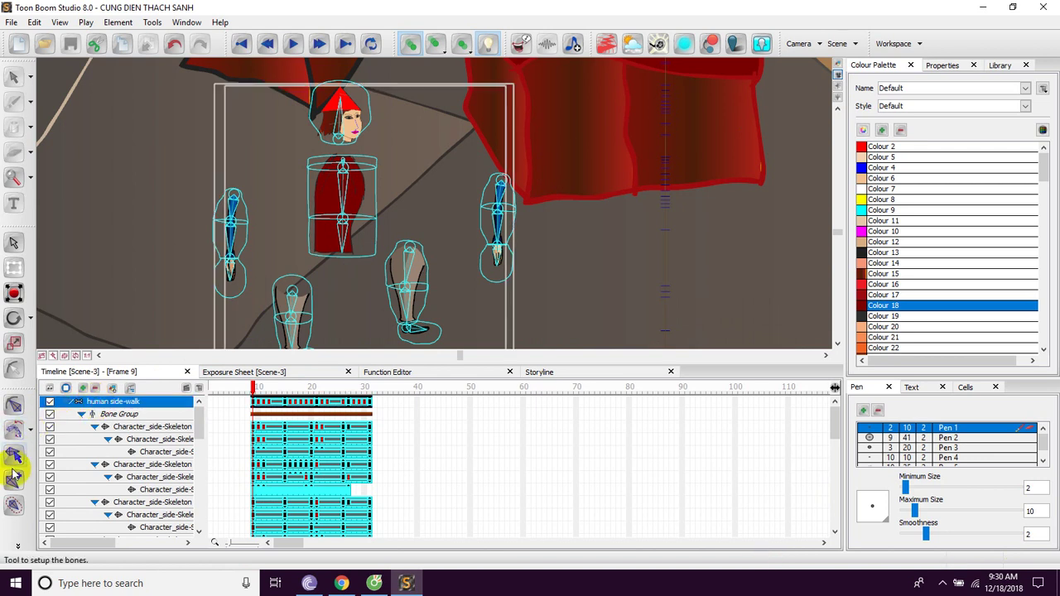
{"action": "left_click", "coordinate": [17, 547]}
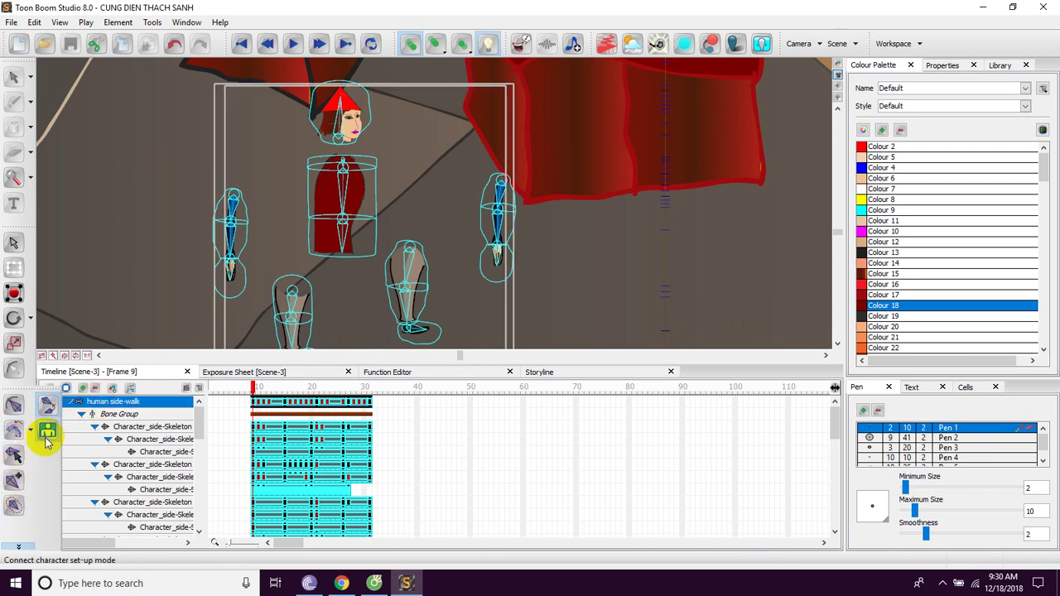
{"action": "left_click", "coordinate": [46, 434]}
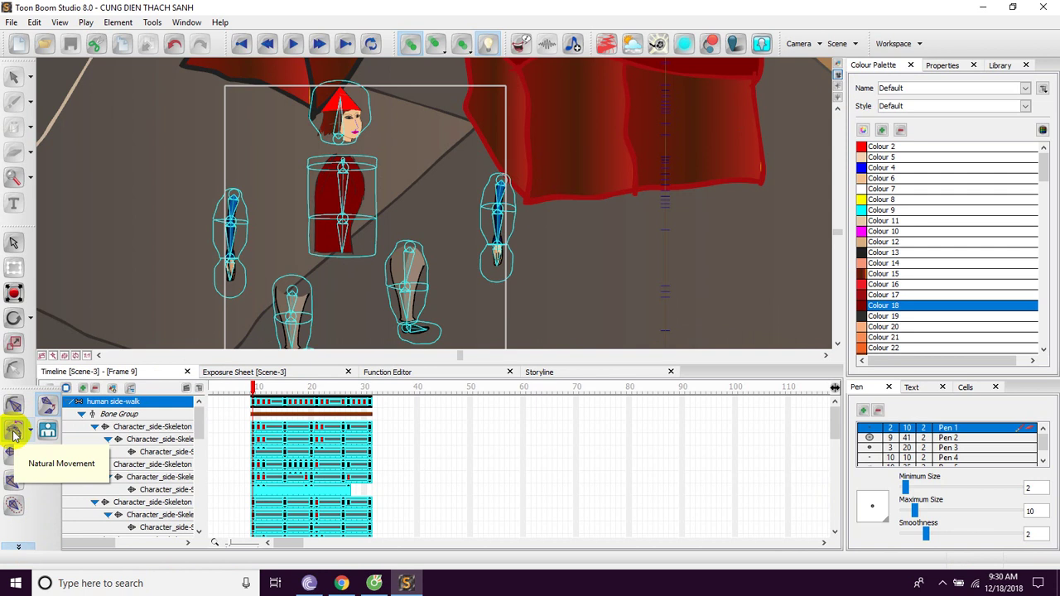
{"action": "left_click", "coordinate": [47, 430]}
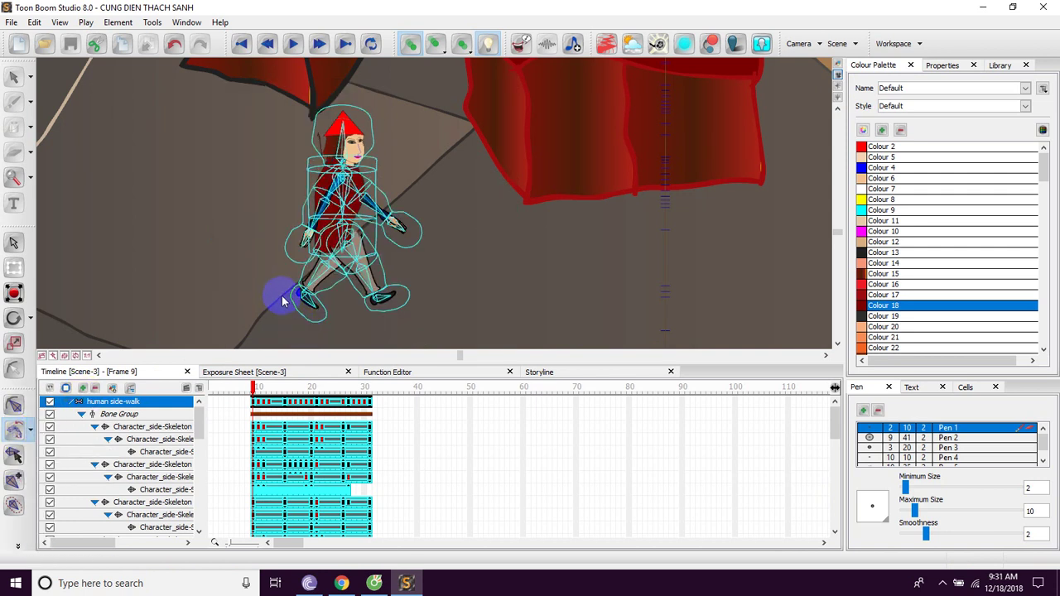
{"action": "left_click", "coordinate": [69, 402]}
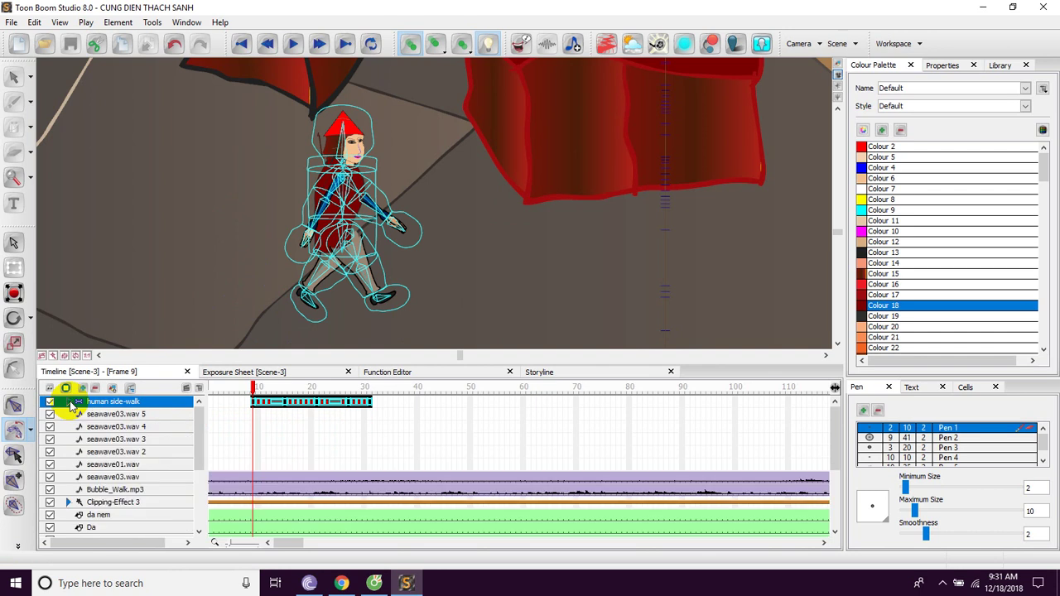
Preview the scene's playback briefly, and return the playhead to frame 9 where the walk starts
{"action": "left_click", "coordinate": [294, 46]}
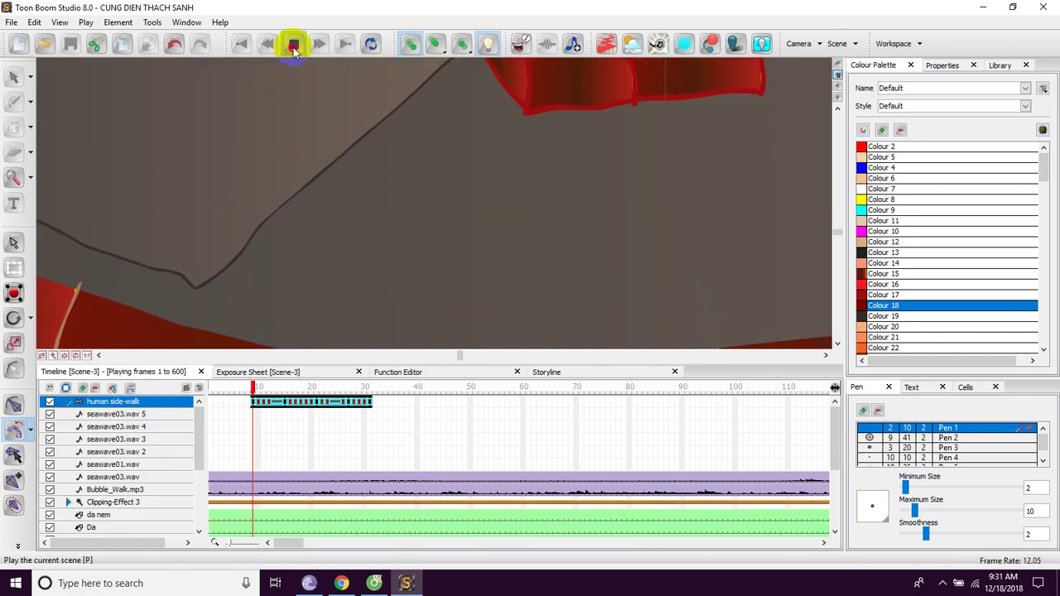
{"action": "left_click", "coordinate": [294, 47]}
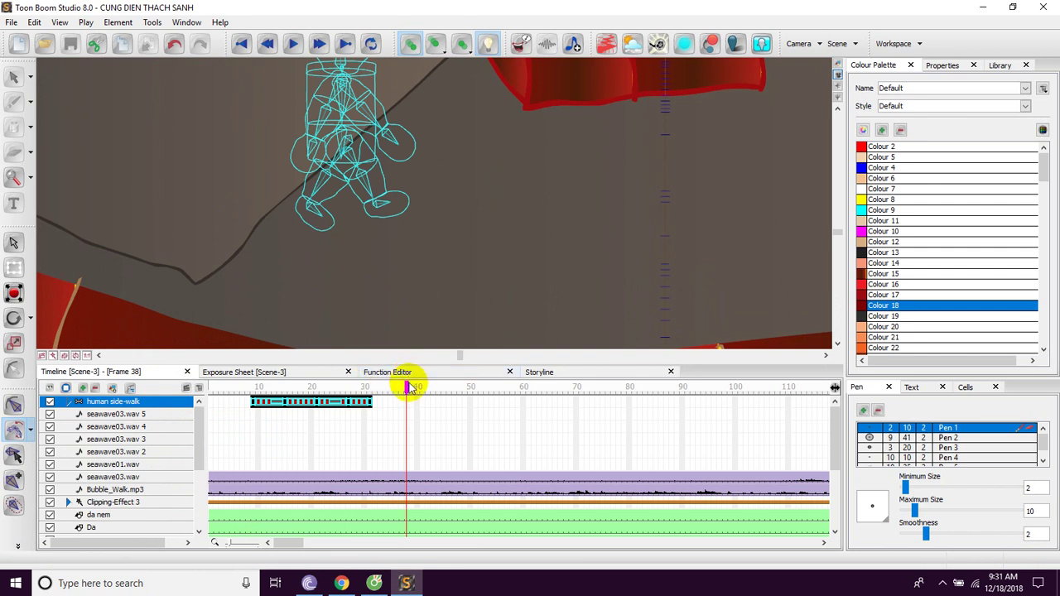
{"action": "left_click_drag", "start_coordinate": [407, 389], "coordinate": [256, 398]}
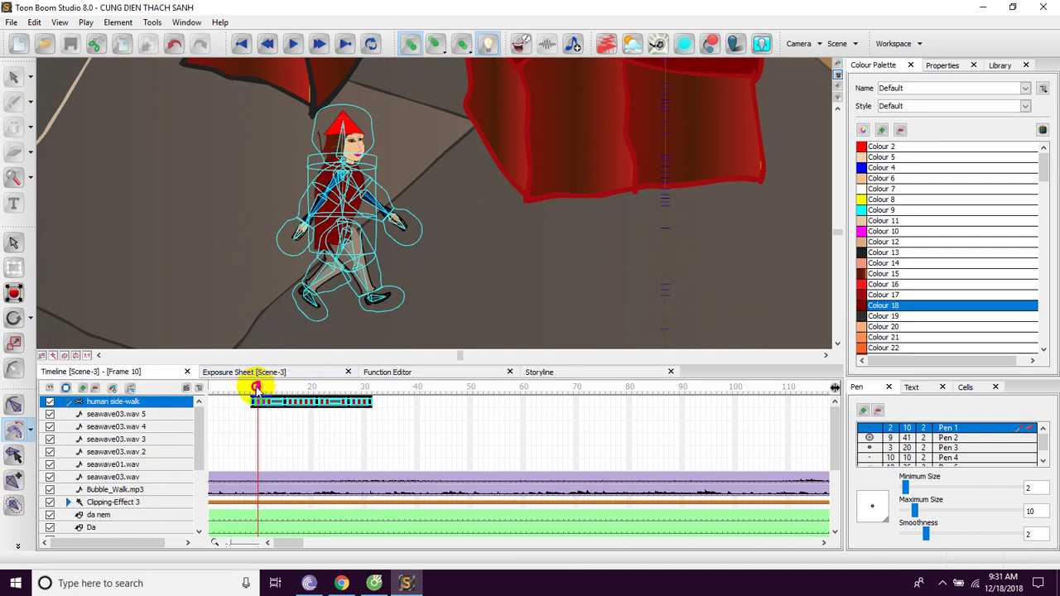
{"action": "left_click_drag", "start_coordinate": [257, 389], "coordinate": [254, 392]}
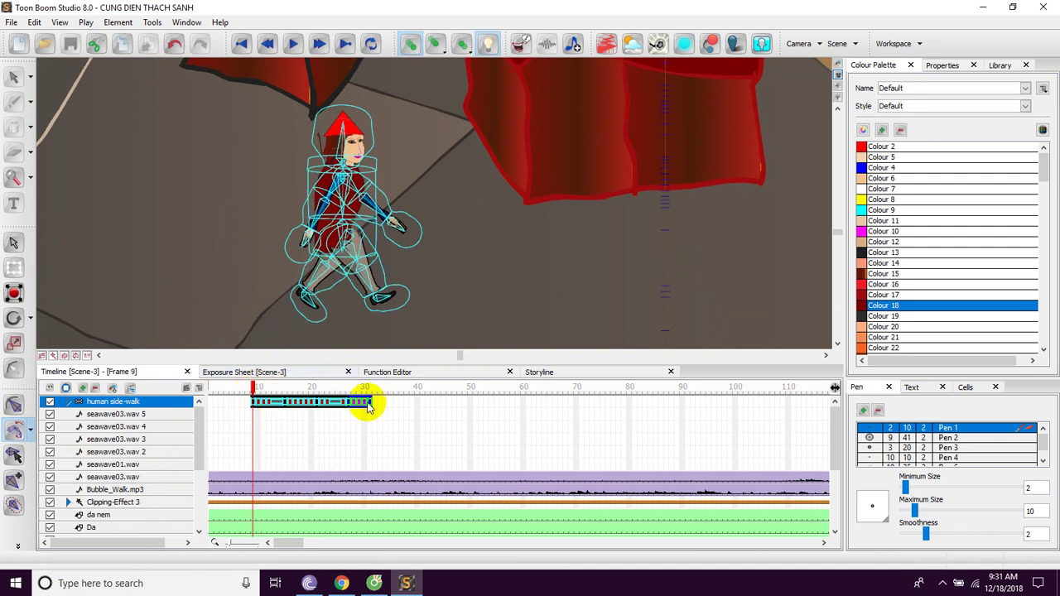
Extend the children's exposure of the human side-walk element to frame 90
{"action": "left_click", "coordinate": [683, 404]}
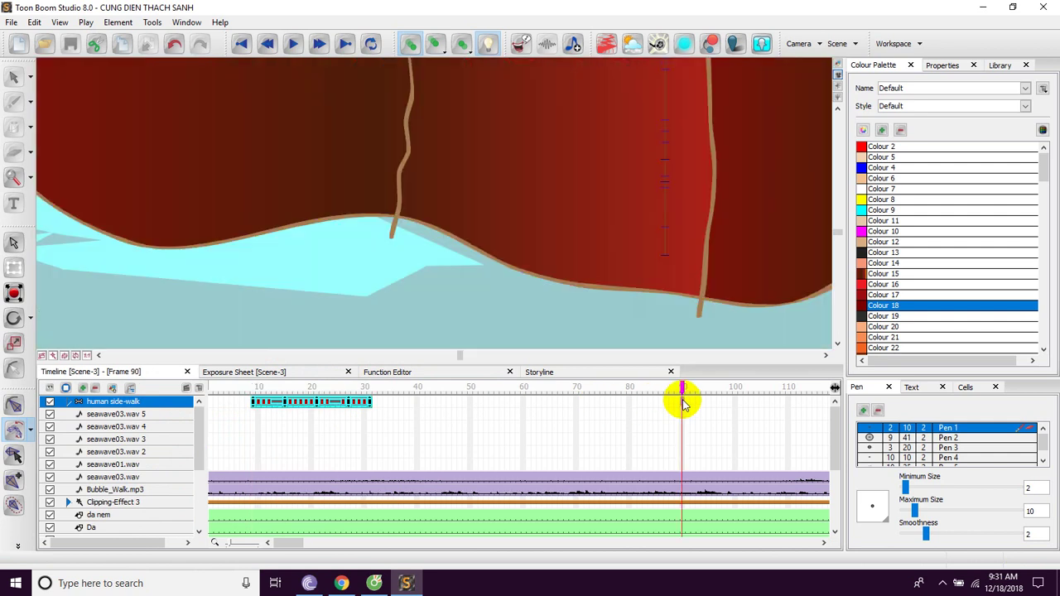
{"action": "right_click", "coordinate": [683, 403]}
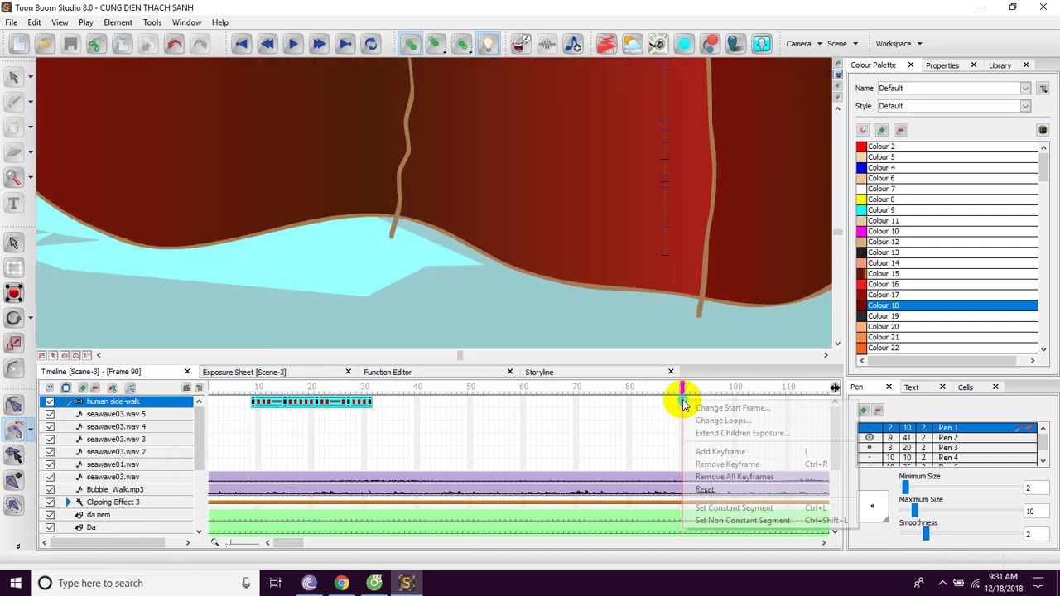
{"action": "left_click", "coordinate": [701, 436]}
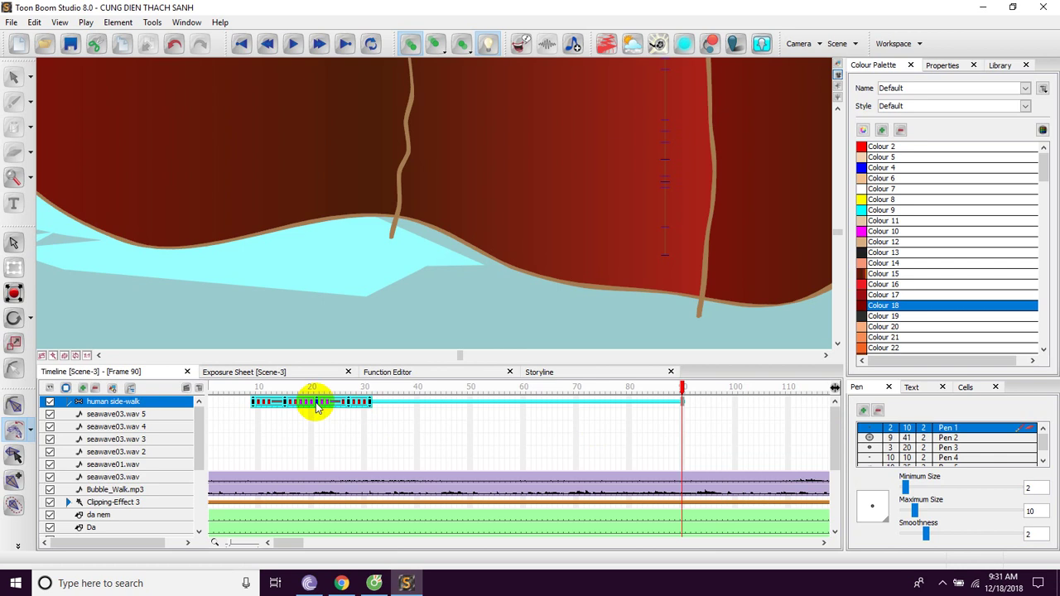
Select the human side-walk element's walk cycle starting at frame 9 and copy it
{"action": "left_click", "coordinate": [255, 403]}
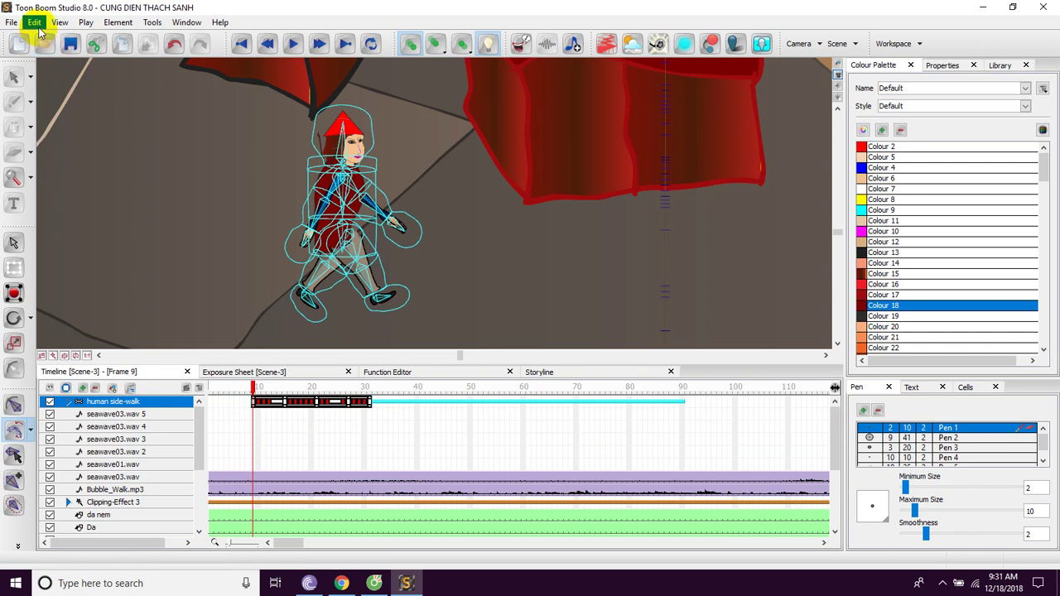
{"action": "left_click", "coordinate": [34, 22]}
{"action": "left_click", "coordinate": [59, 103]}
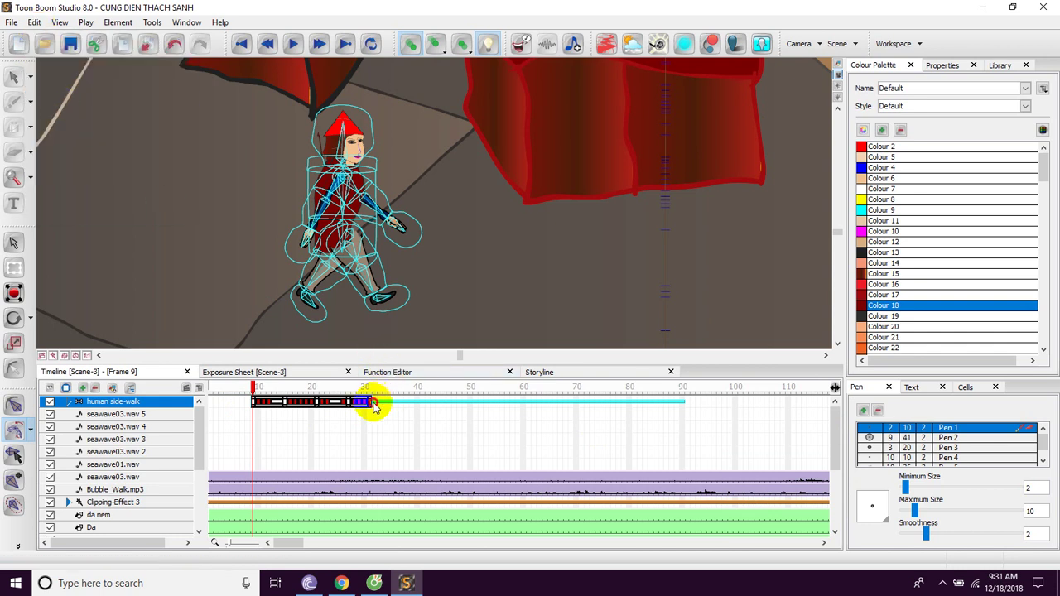
Paste Special the walk cycle at frame 32, enabling additional key frames at beginning and end, Overwrite existing drawings, and Update Colours
{"action": "left_click", "coordinate": [373, 404]}
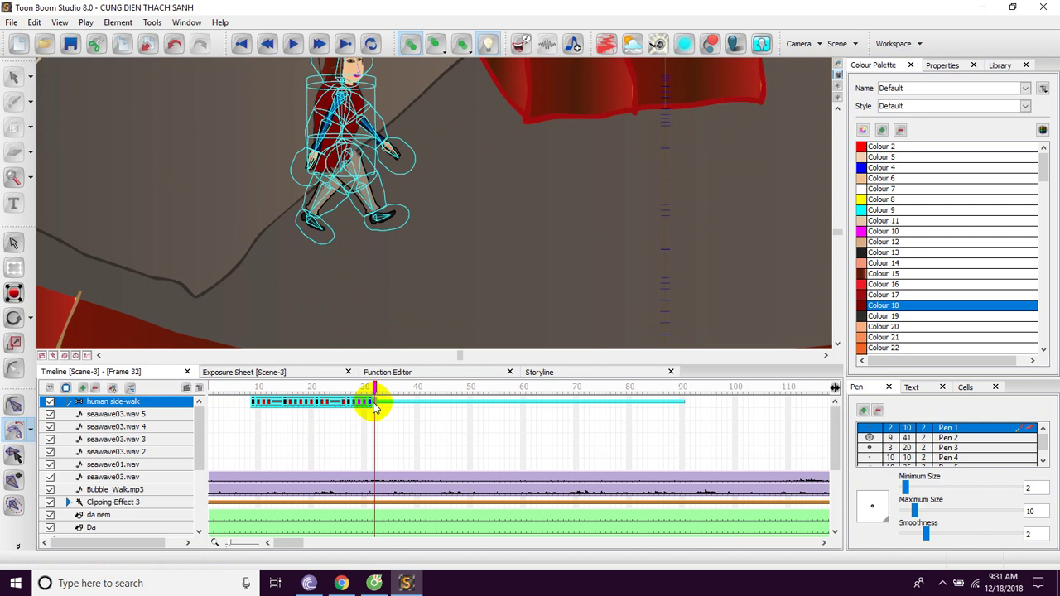
{"action": "key", "text": "ctrl+b"}
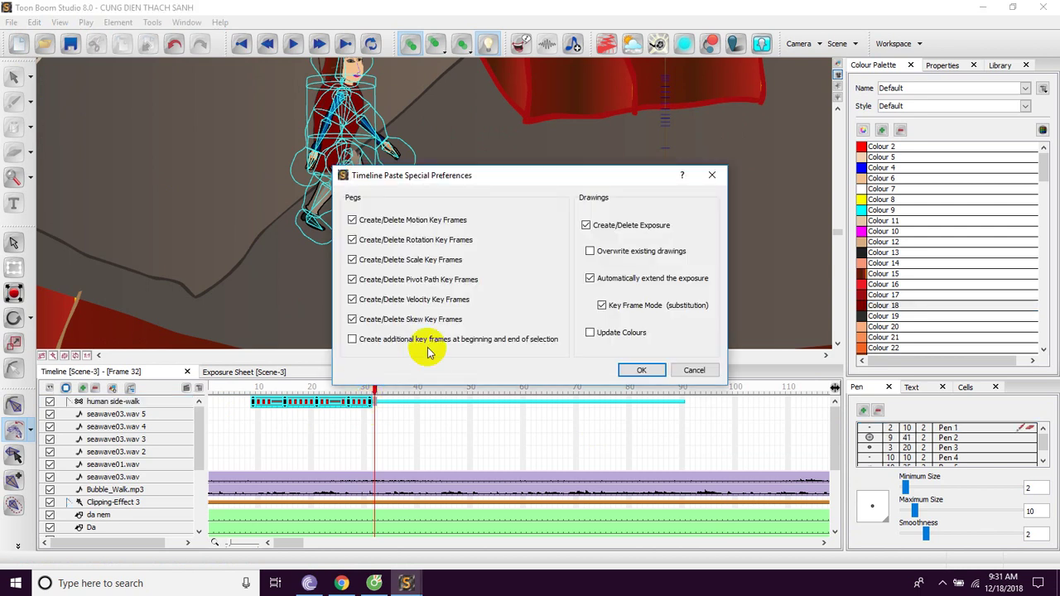
{"action": "left_click", "coordinate": [352, 339]}
{"action": "left_click", "coordinate": [590, 250]}
{"action": "left_click", "coordinate": [590, 332]}
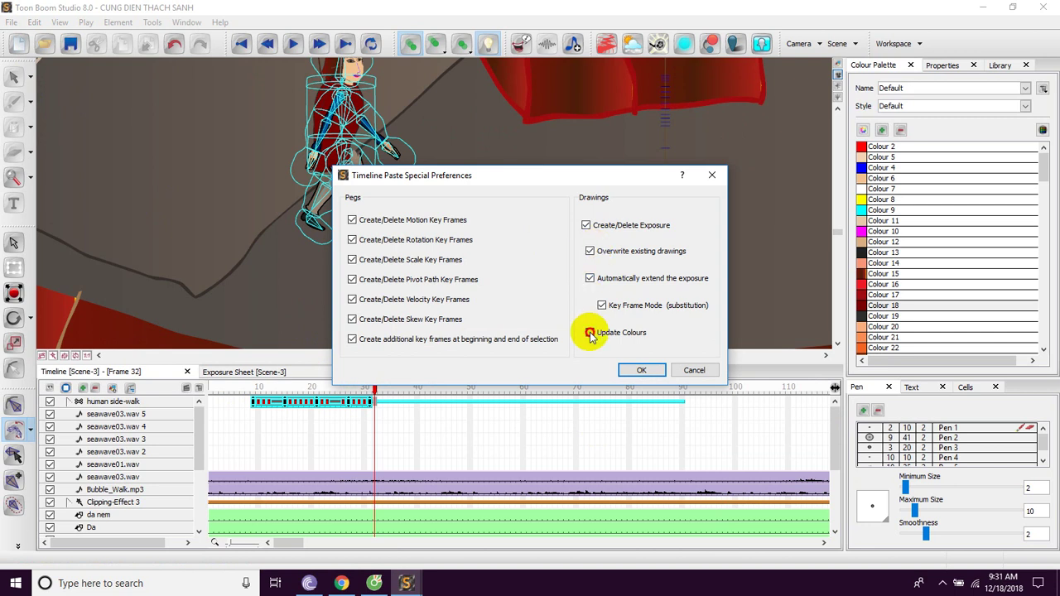
{"action": "left_click", "coordinate": [631, 372]}
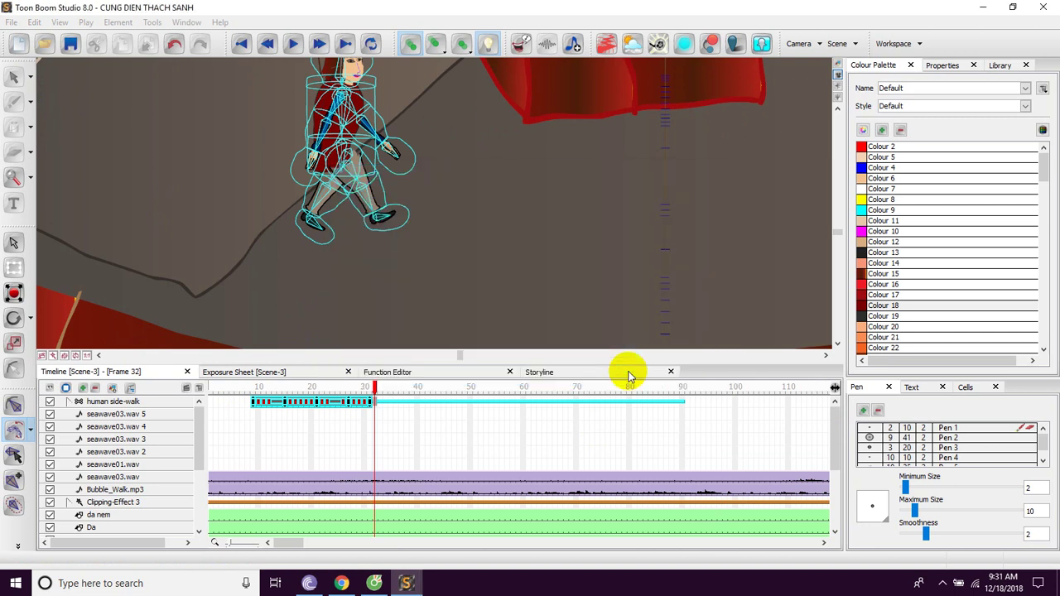
Paste the walk cycle again at frame 55 of the human side-walk element and save the project
{"action": "left_click", "coordinate": [496, 404]}
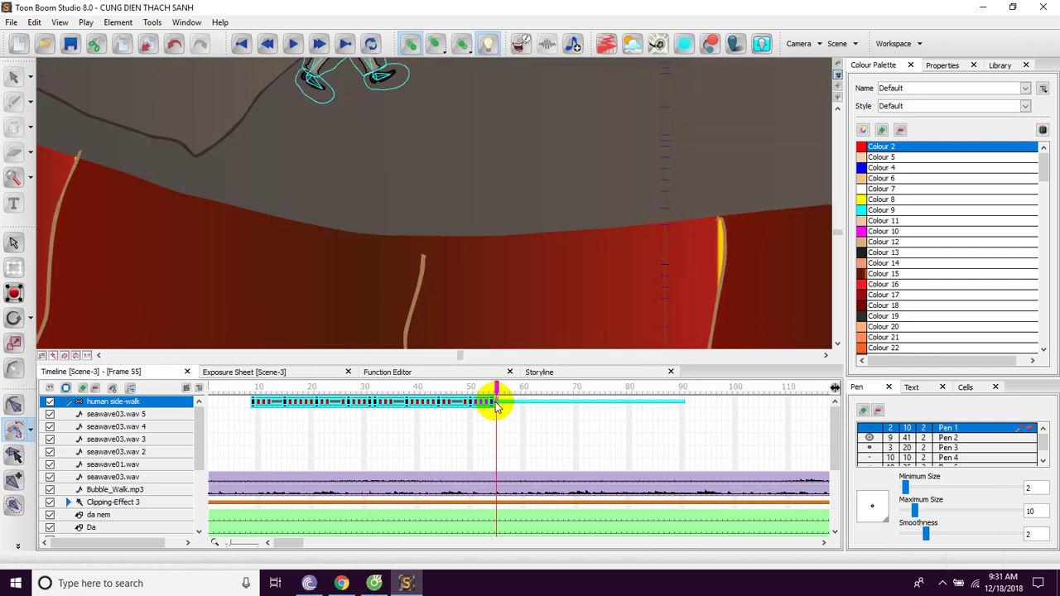
{"action": "key", "text": "ctrl+v"}
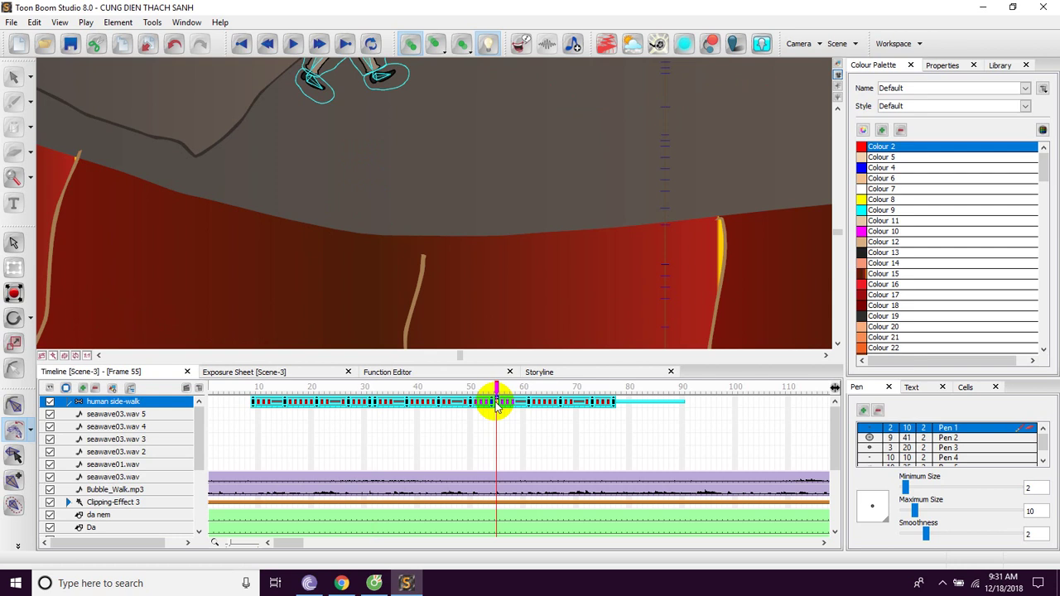
{"action": "left_click", "coordinate": [497, 290]}
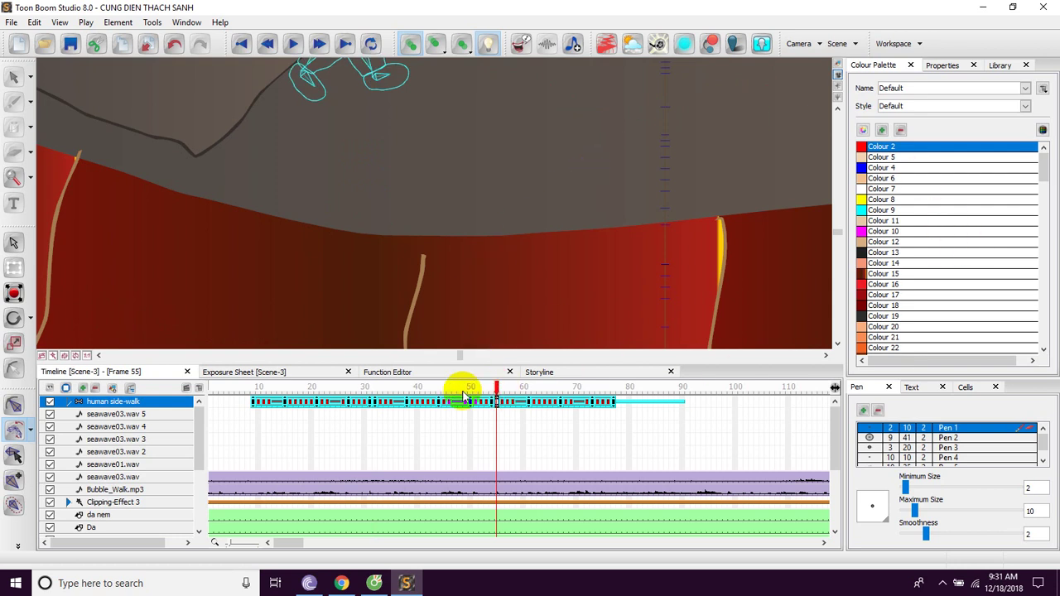
{"action": "key", "text": "ctrl+s"}
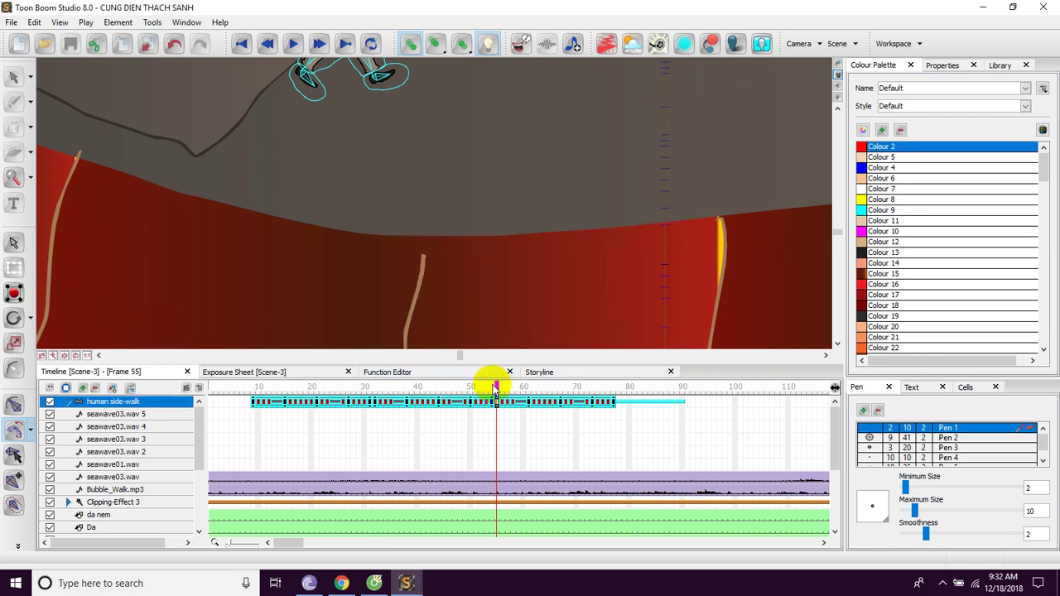
Return the playhead to frame 9, play the scene to check the repeated walk cycle, and stop playback
{"action": "left_click_drag", "start_coordinate": [497, 389], "coordinate": [256, 399]}
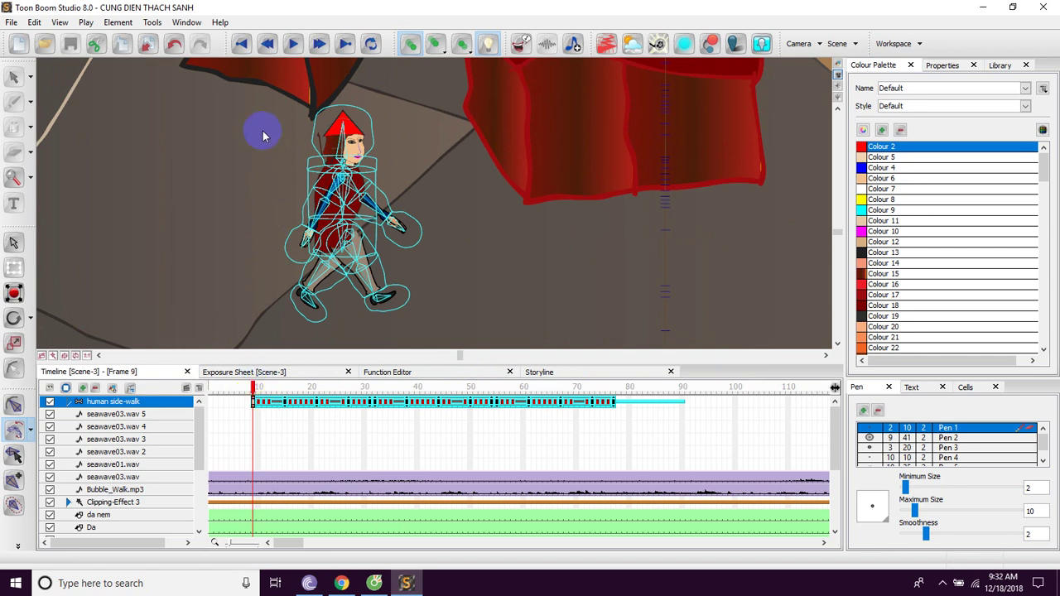
{"action": "left_click", "coordinate": [294, 45]}
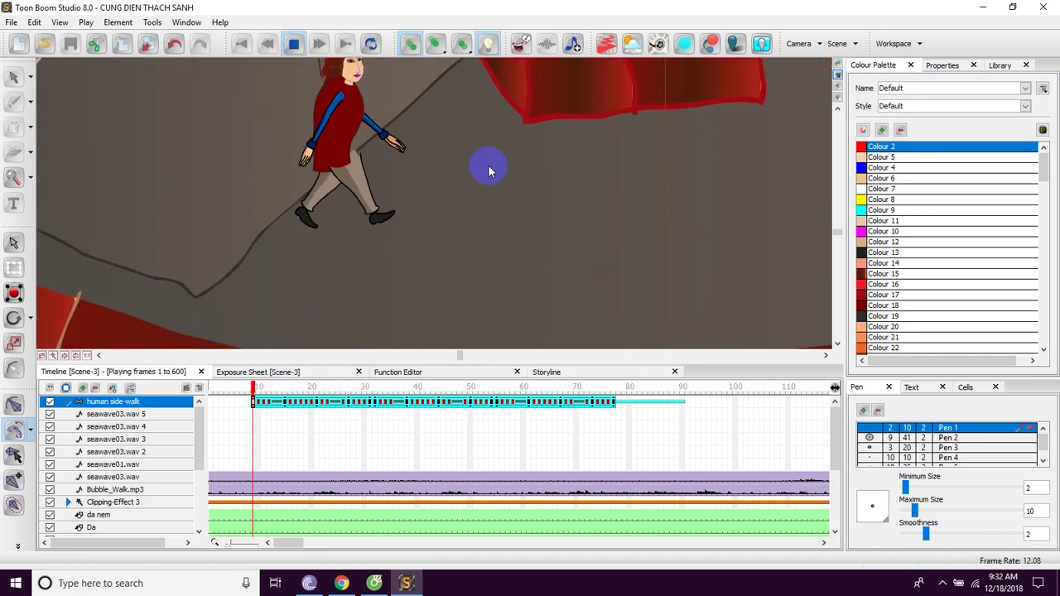
{"action": "left_click", "coordinate": [840, 101]}
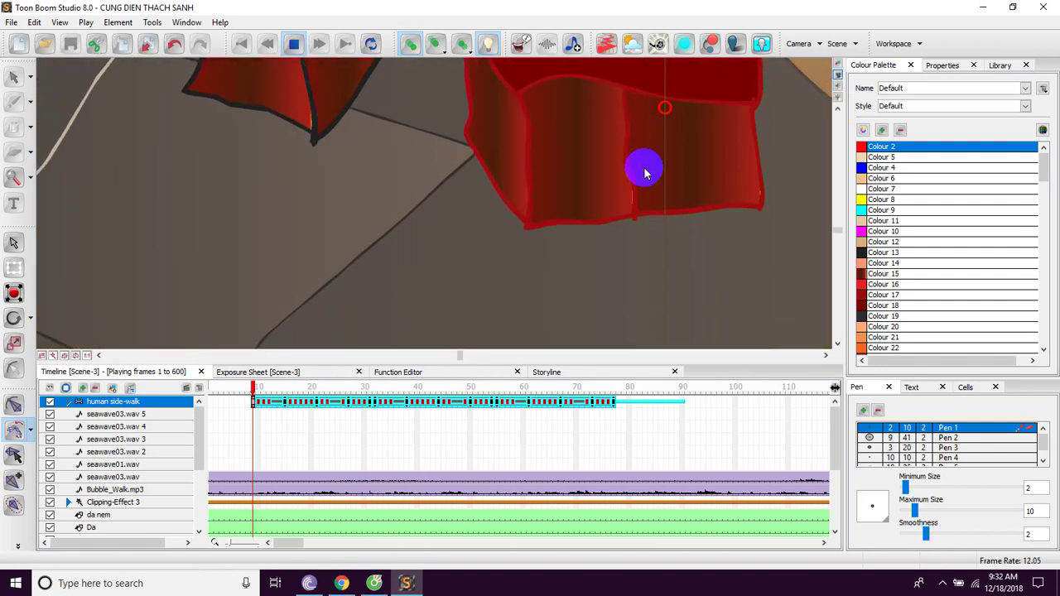
{"action": "left_click", "coordinate": [304, 412]}
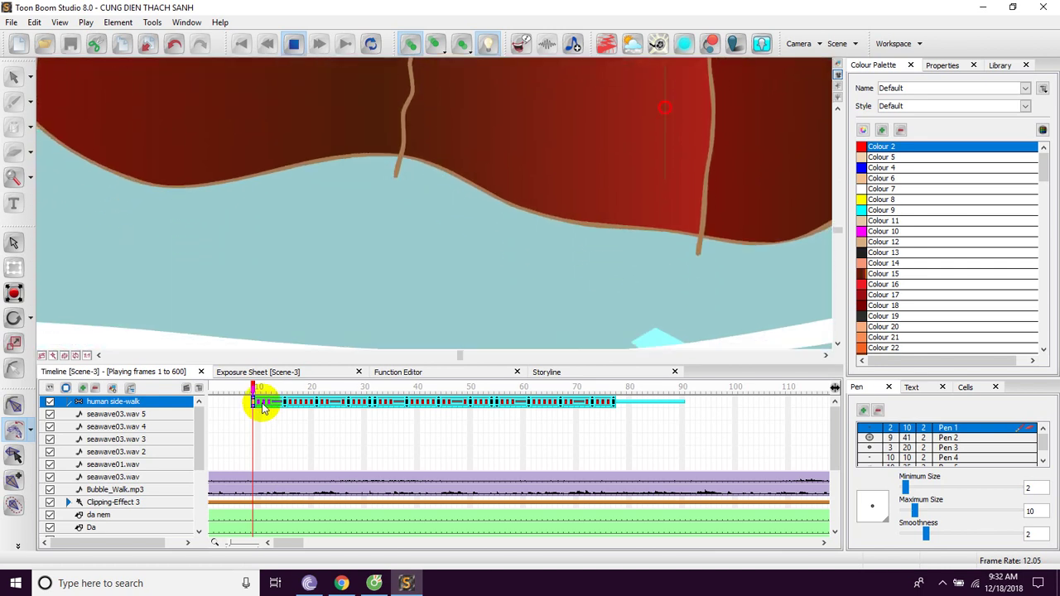
{"action": "left_click", "coordinate": [292, 42]}
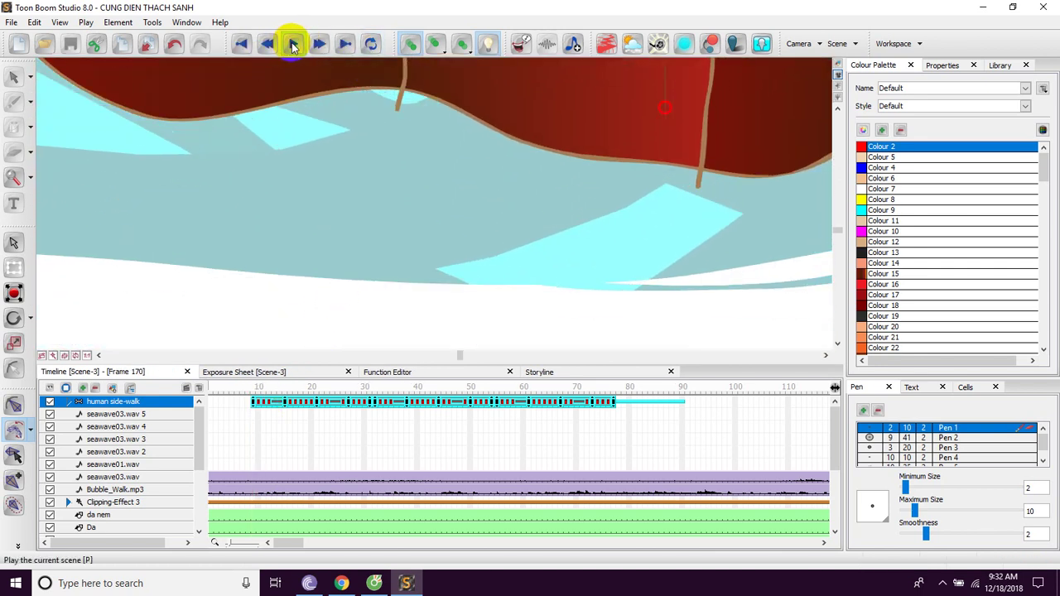
Undo the recent timeline edits on the human side-walk element, and inspect its keyframes around frame 25
{"action": "left_click", "coordinate": [317, 313]}
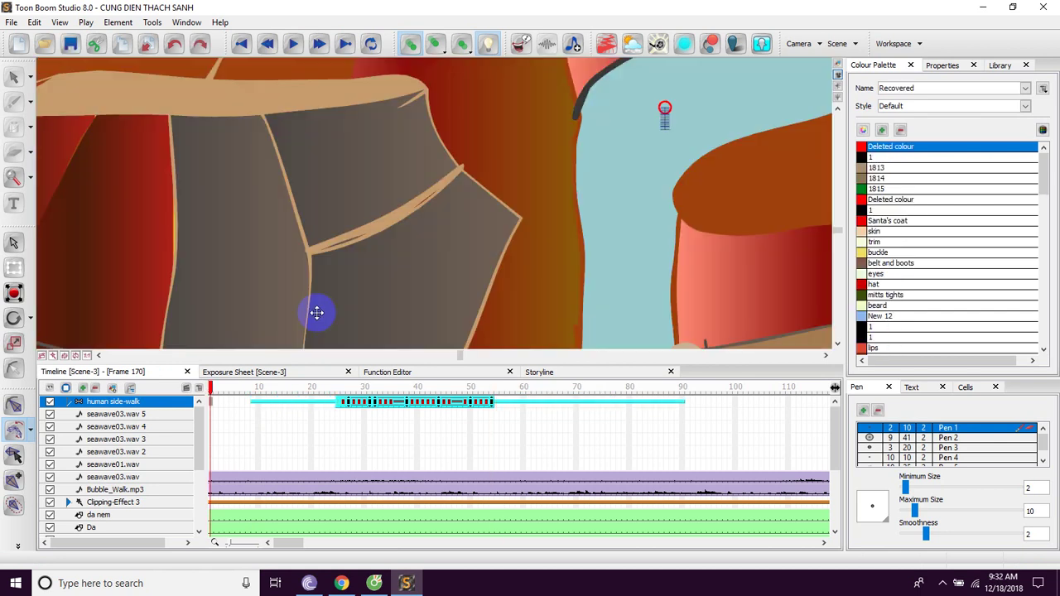
{"action": "left_click", "coordinate": [338, 408]}
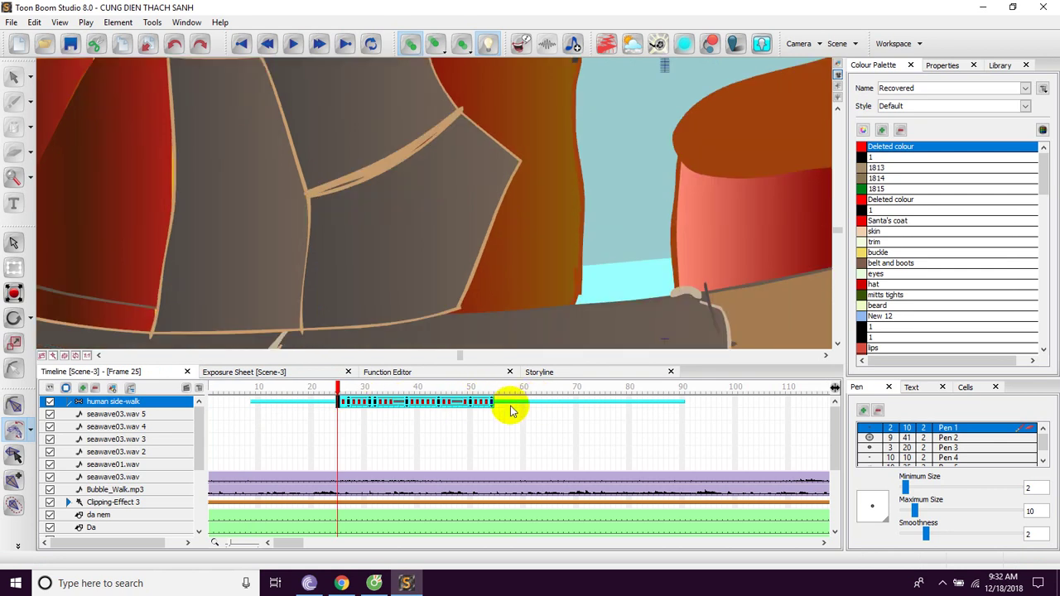
{"action": "left_click_drag", "start_coordinate": [511, 411], "coordinate": [511, 411]}
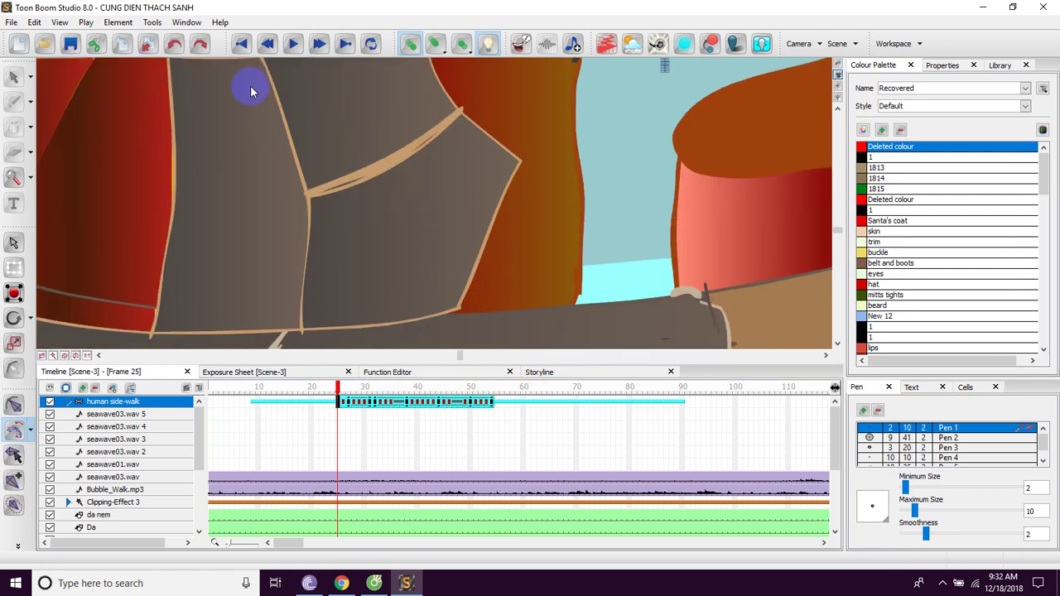
{"action": "key", "text": "Return"}
{"action": "scroll", "coordinate": [315, 358], "scroll_direction": "up", "scroll_amount": 2}
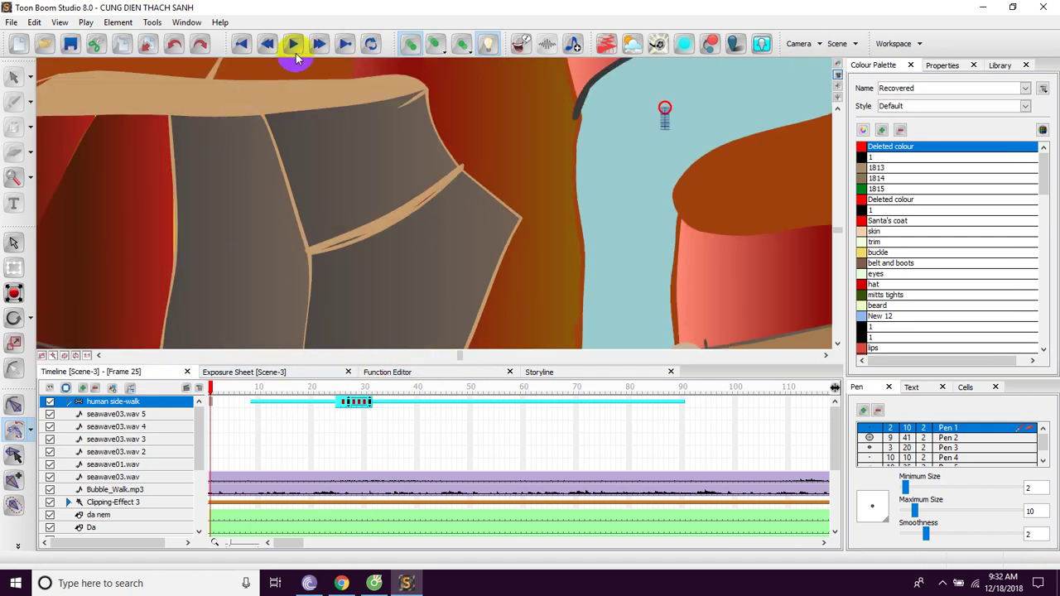
Redo the last undone timeline edits on the human side-walk element
{"action": "left_click", "coordinate": [199, 51]}
{"action": "left_click", "coordinate": [199, 52]}
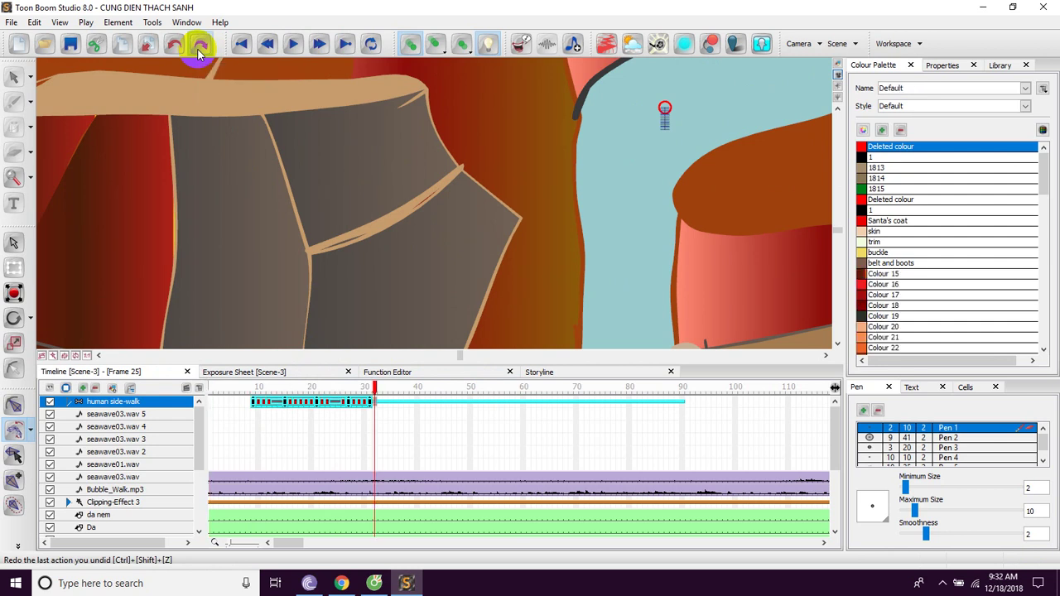
{"action": "left_click", "coordinate": [199, 51]}
{"action": "left_click", "coordinate": [199, 52]}
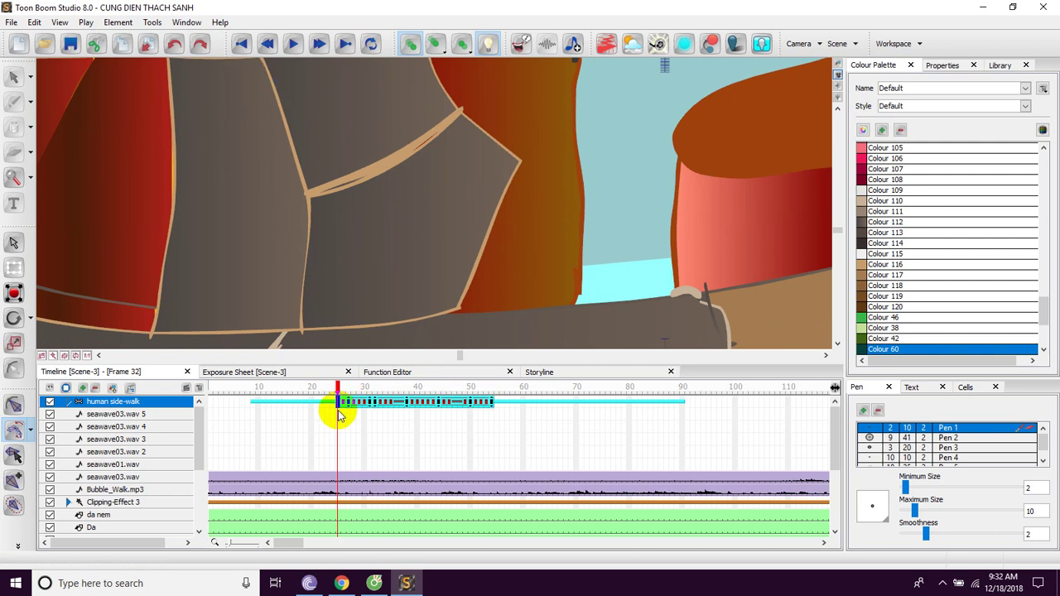
{"action": "left_click", "coordinate": [422, 367]}
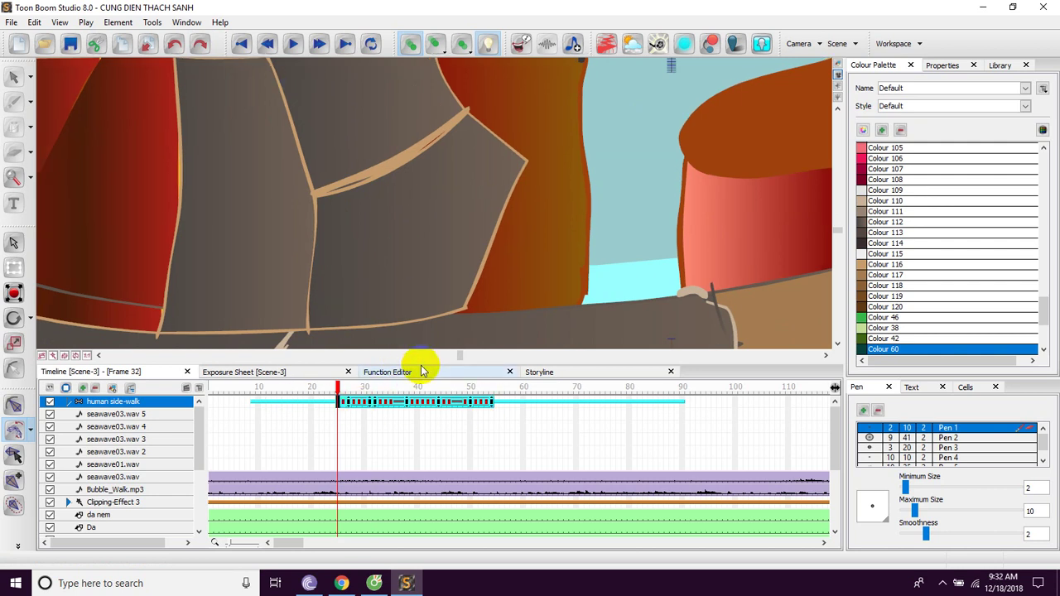
Shrink the timeline panel to enlarge the camera view, and bring the walking puppet into view
{"action": "left_click_drag", "start_coordinate": [417, 363], "coordinate": [414, 421]}
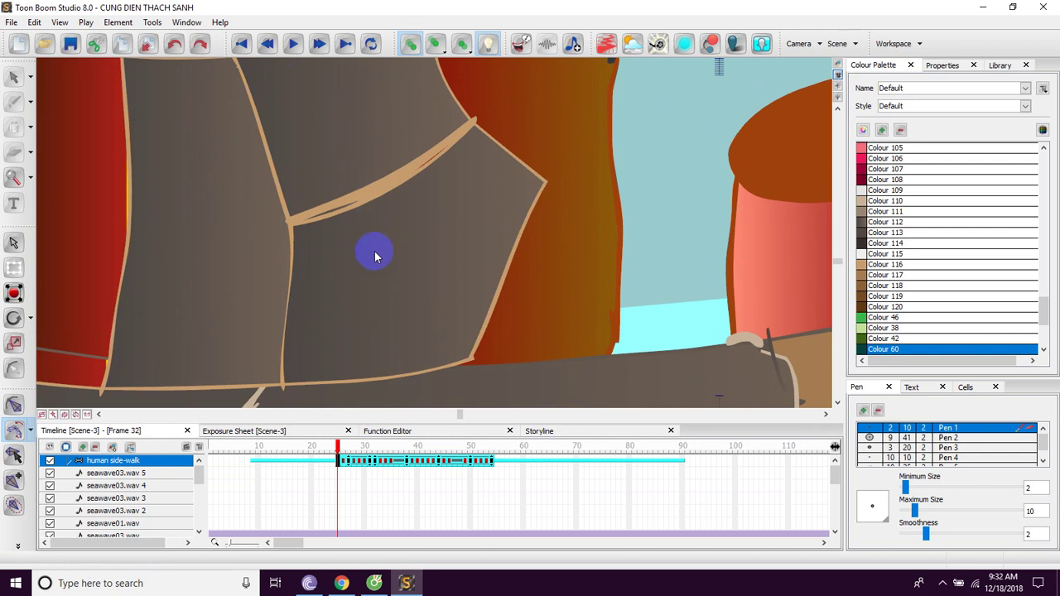
{"action": "scroll", "coordinate": [375, 254], "scroll_direction": "down", "scroll_amount": 2}
{"action": "scroll", "coordinate": [374, 253], "scroll_direction": "down", "scroll_amount": 3}
{"action": "scroll", "coordinate": [362, 386], "scroll_direction": "up", "scroll_amount": 2}
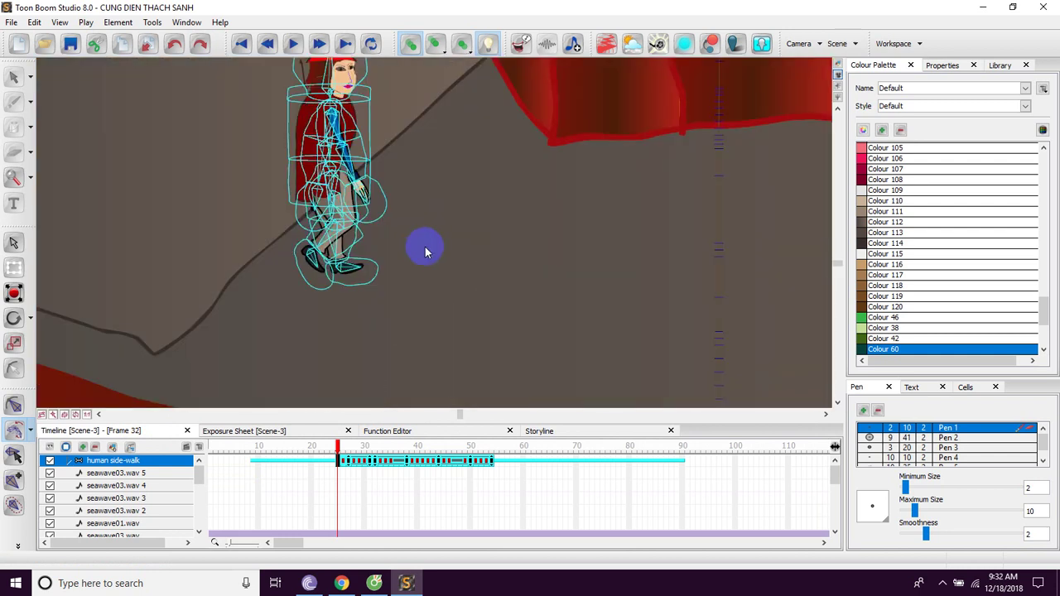
{"action": "scroll", "coordinate": [425, 252], "scroll_direction": "up", "scroll_amount": 2}
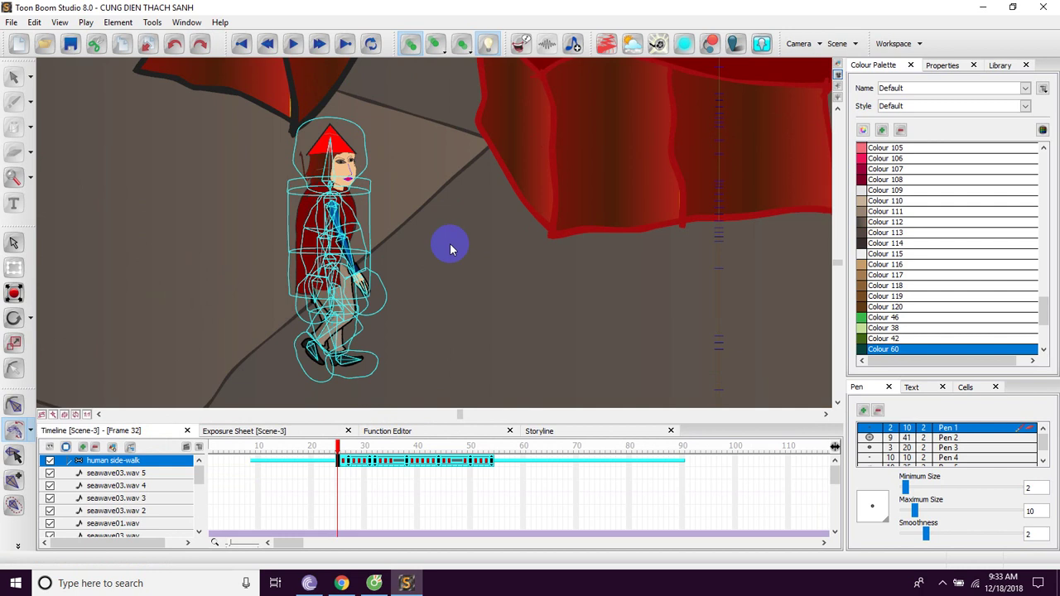
Delete the human side-walk element's exposure from frame 55 to frame 90
{"action": "left_click", "coordinate": [492, 460]}
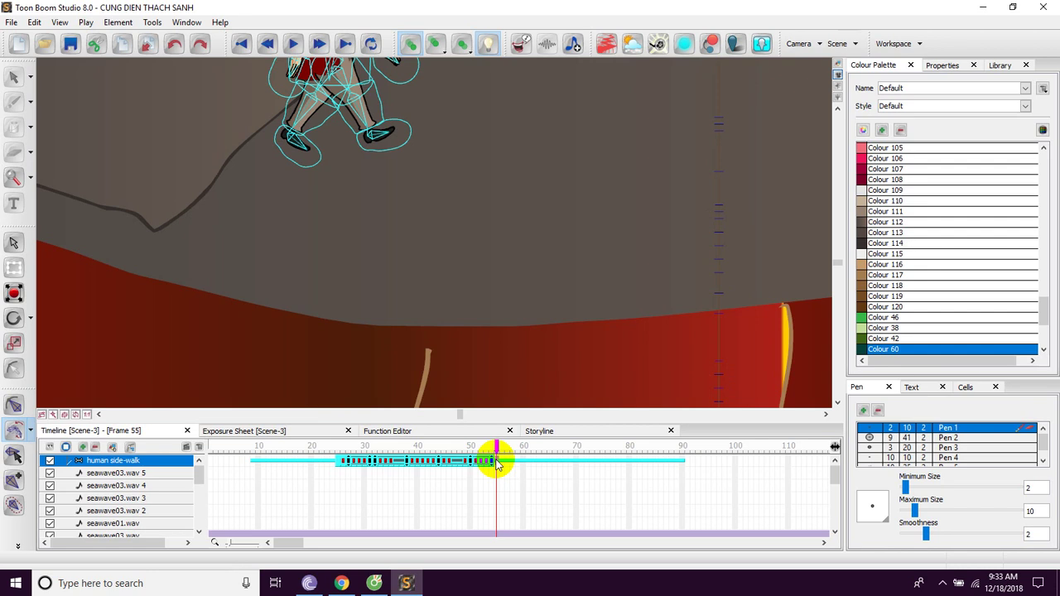
{"action": "left_click", "coordinate": [683, 466]}
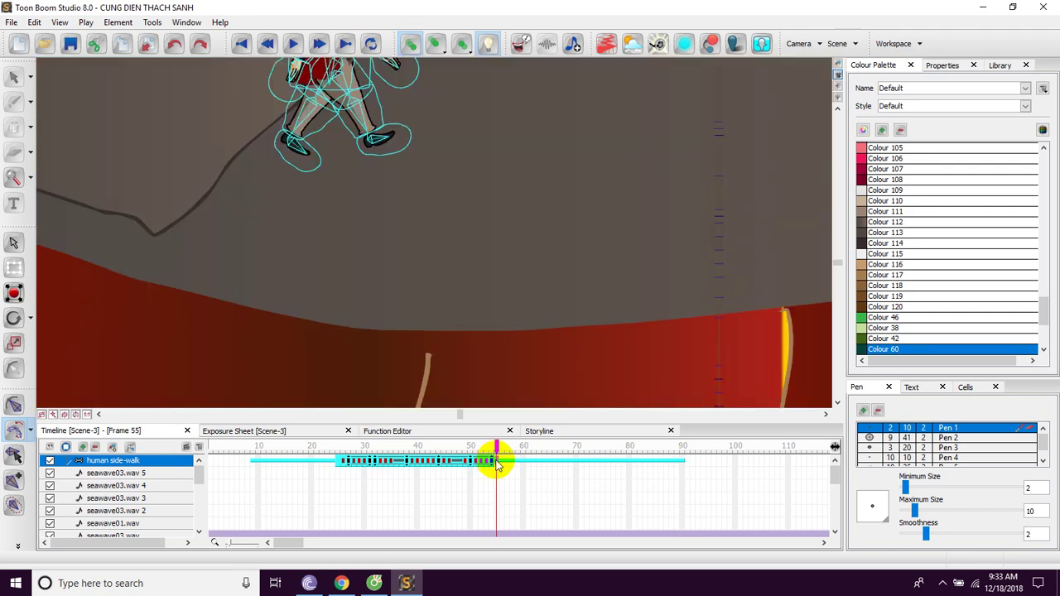
{"action": "left_click_drag", "start_coordinate": [681, 464], "coordinate": [681, 466]}
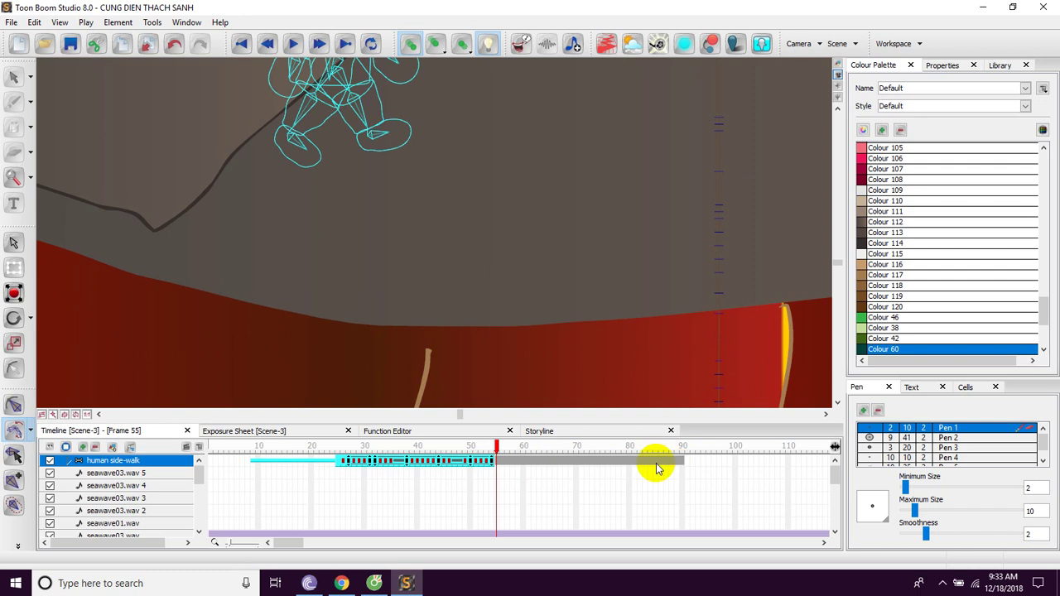
Add a parent peg to the human side-walk element and select that peg at frame 9
{"action": "left_click", "coordinate": [304, 490]}
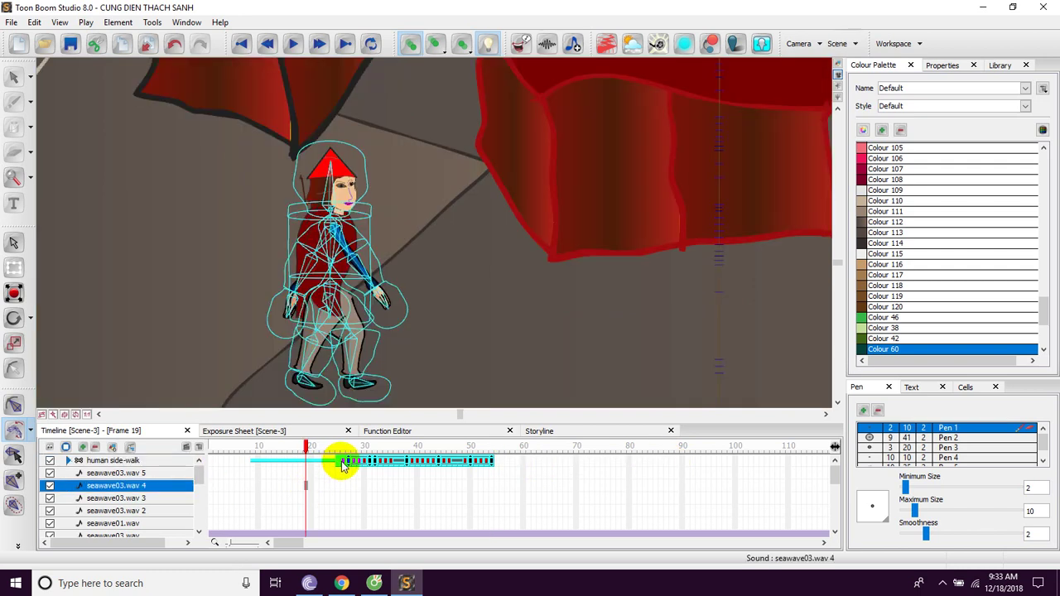
{"action": "left_click", "coordinate": [343, 461]}
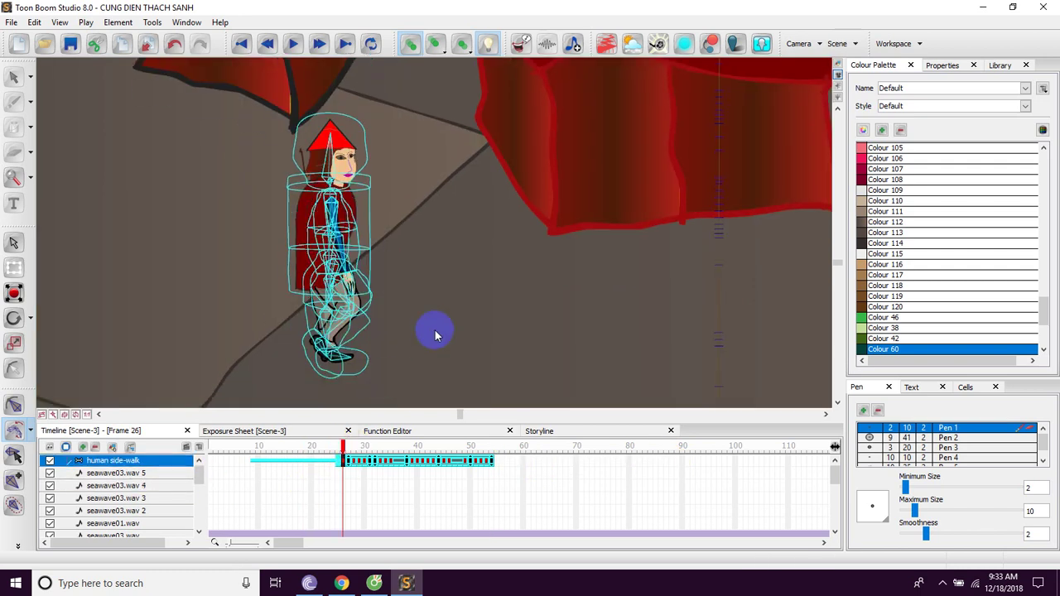
{"action": "left_click", "coordinate": [131, 447]}
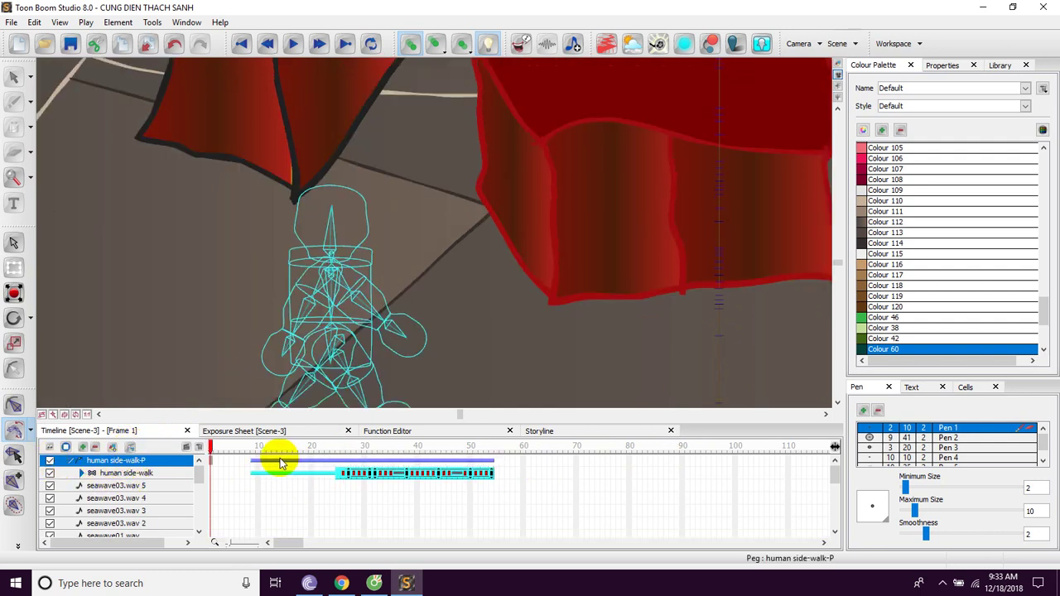
{"action": "left_click", "coordinate": [253, 463]}
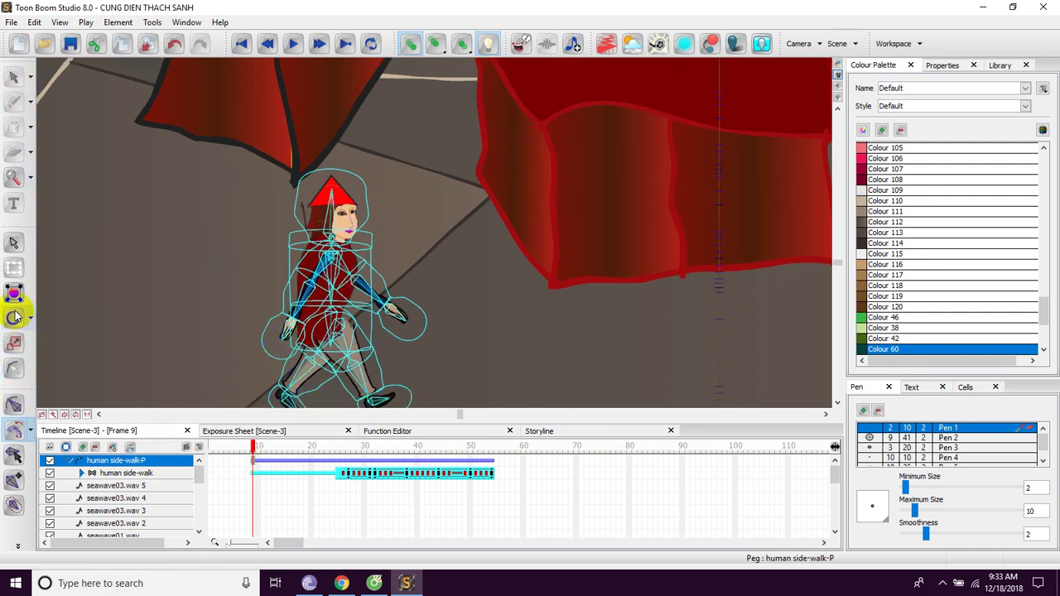
Record an Instant Motion path on the human side-walk-P peg from frame 9, moving the puppet rightward over the grey ground with automatic exposure extension
{"action": "left_click", "coordinate": [13, 293]}
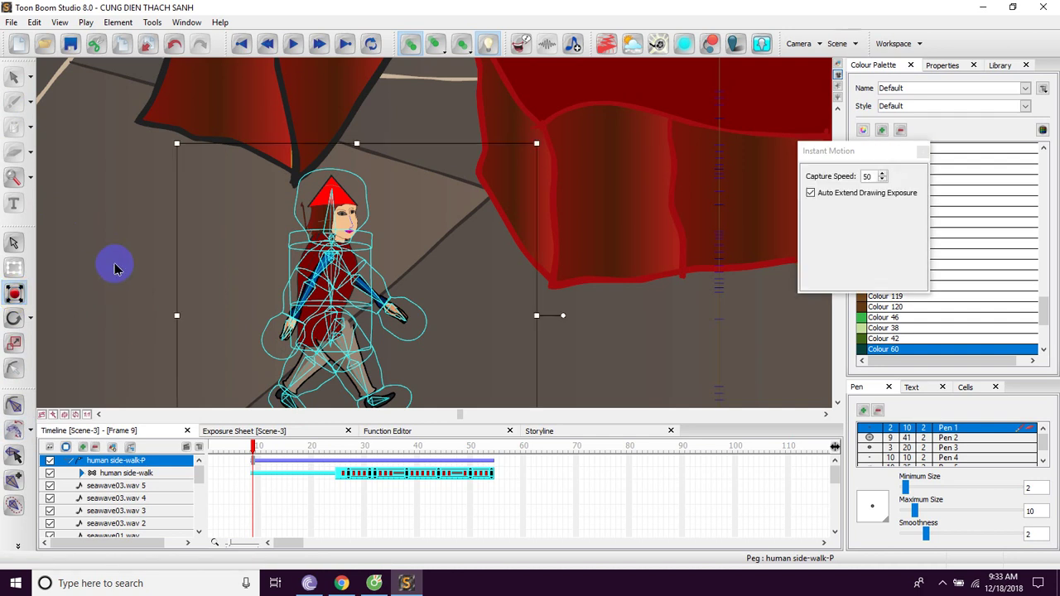
{"action": "left_click", "coordinate": [116, 268]}
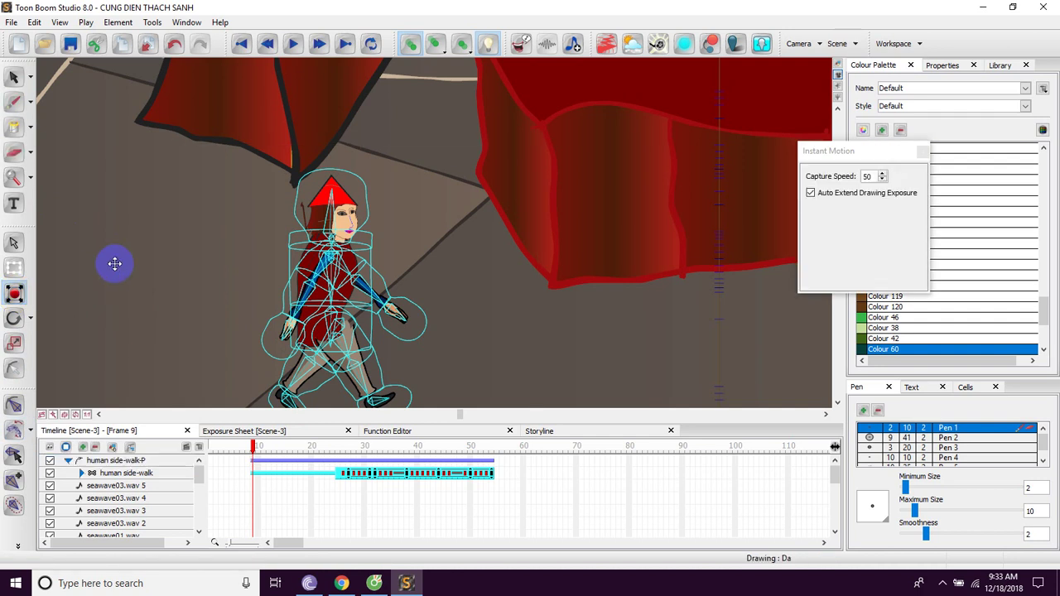
{"action": "scroll", "coordinate": [115, 264], "scroll_direction": "down", "scroll_amount": 5}
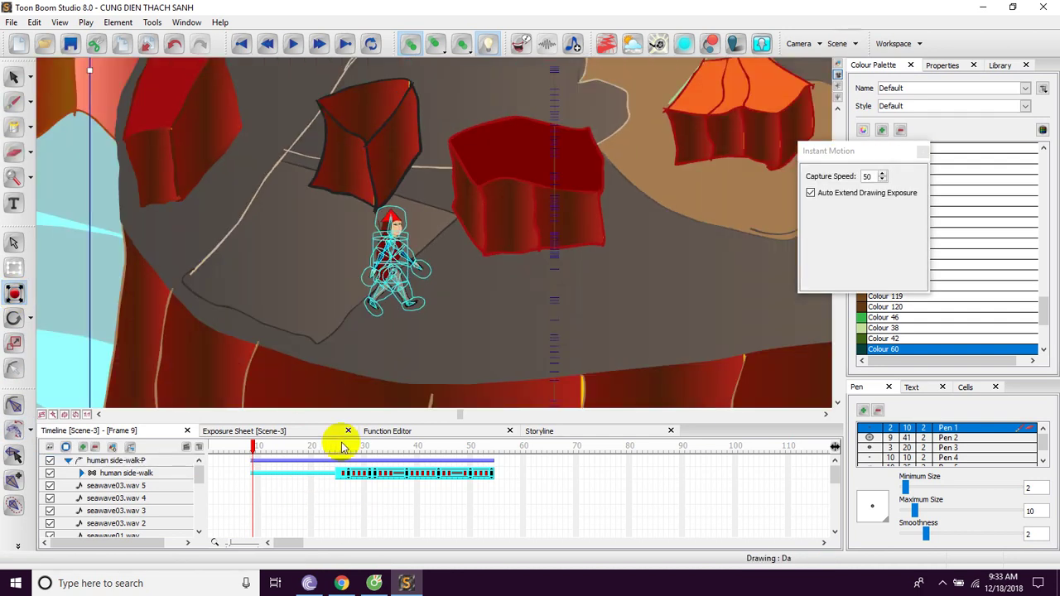
{"action": "left_click", "coordinate": [350, 470]}
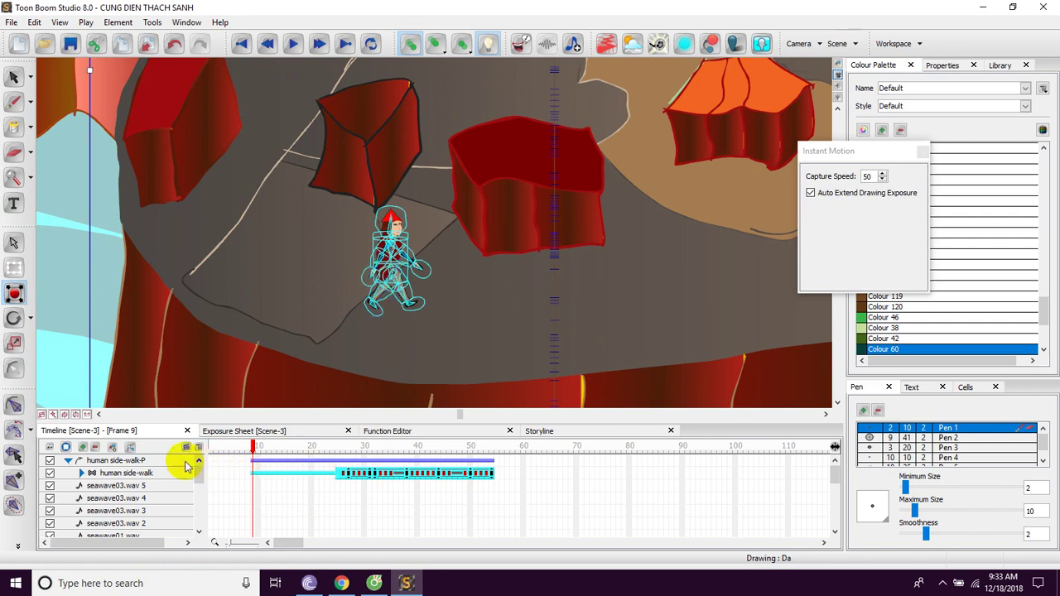
{"action": "left_click", "coordinate": [146, 462]}
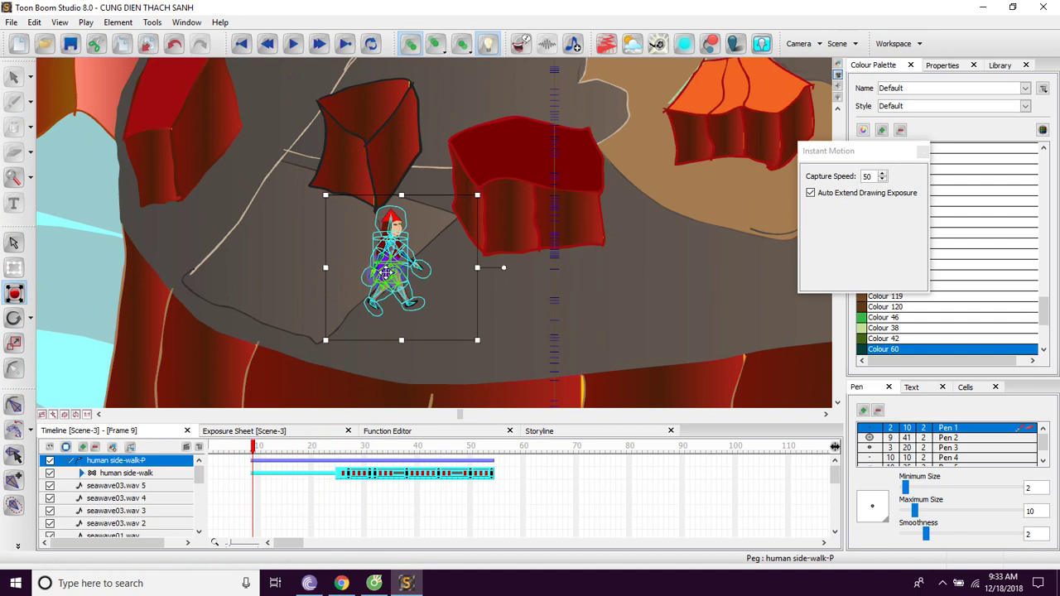
{"action": "mouse_move", "coordinate": [398, 272]}
{"action": "left_mouse_down"}
{"action": "mouse_move", "coordinate": [680, 259]}
{"action": "mouse_move", "coordinate": [565, 363]}
{"action": "left_mouse_up"}
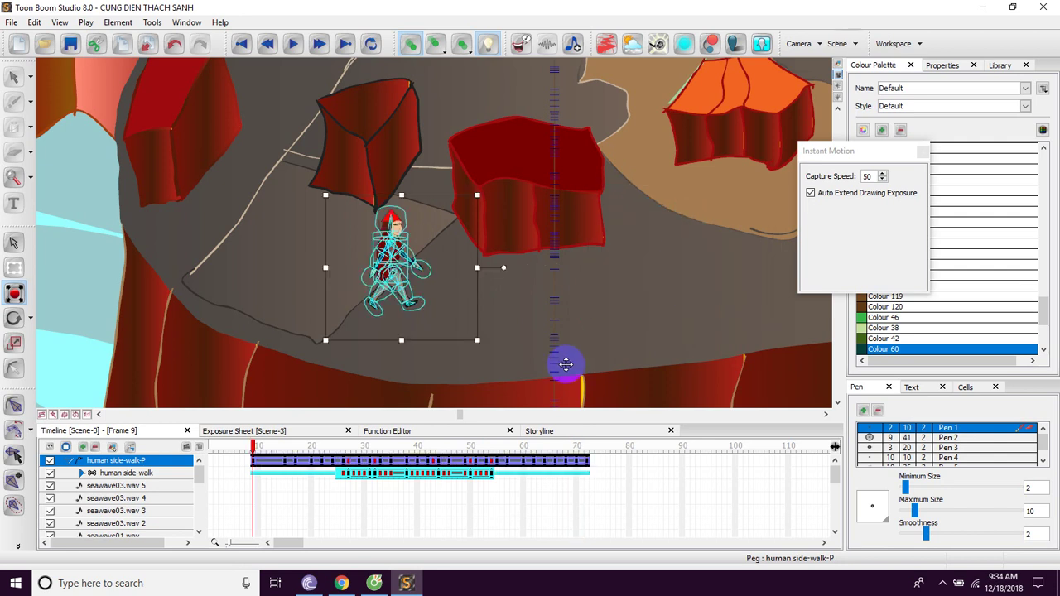
Play the scene to check the puppet's recorded motion, close the Instant Motion window, and stop playback
{"action": "left_click", "coordinate": [294, 47]}
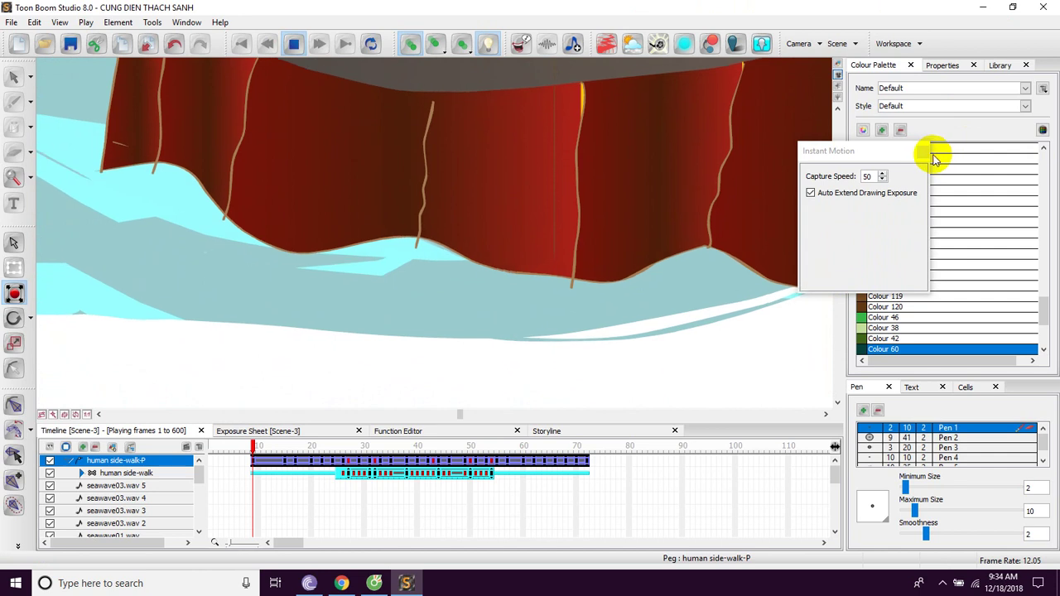
{"action": "left_click", "coordinate": [924, 154]}
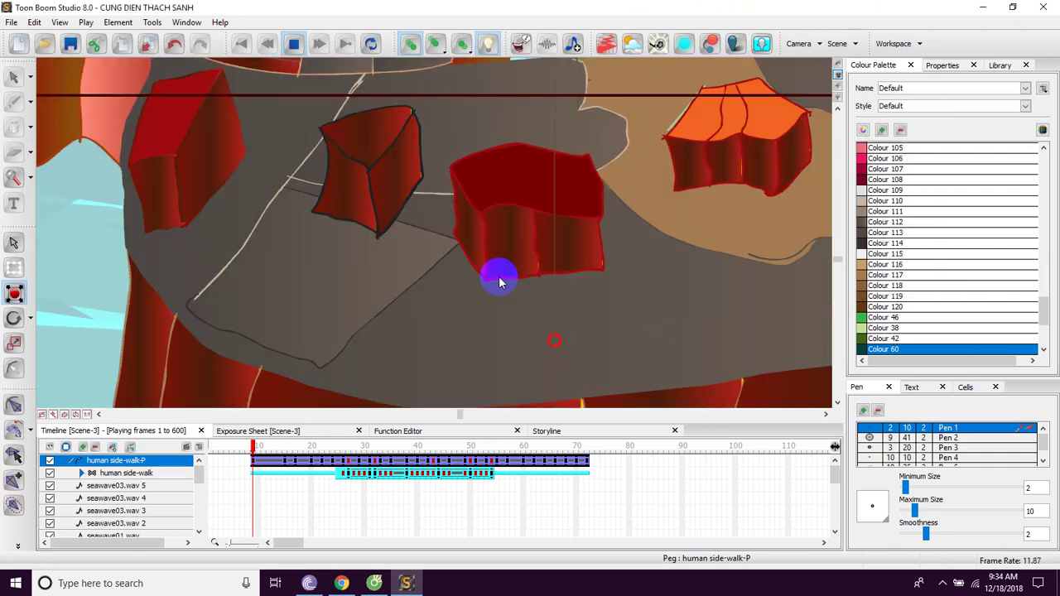
{"action": "left_click", "coordinate": [293, 44]}
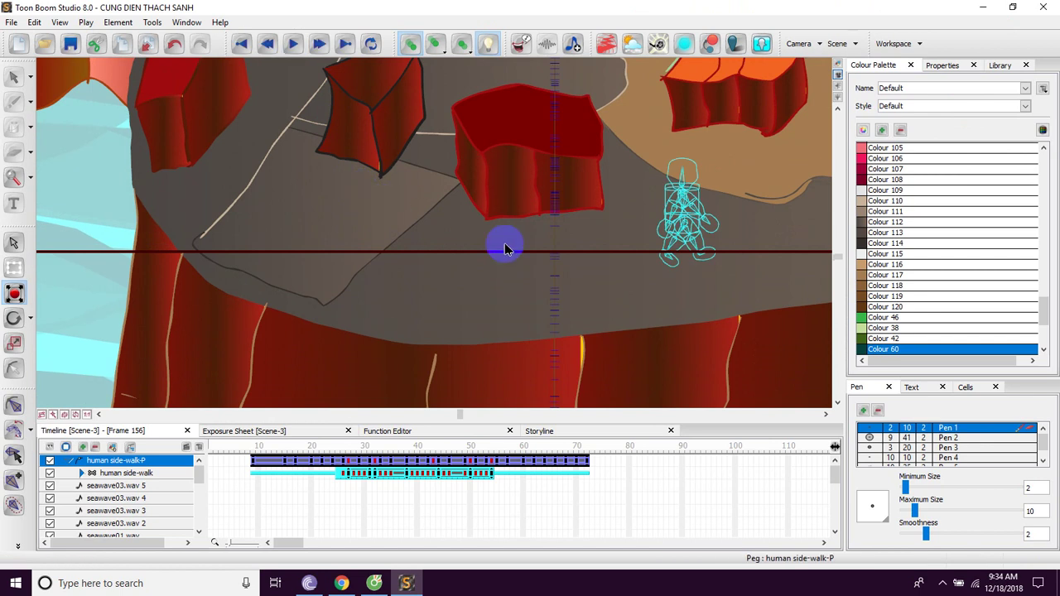
{"action": "scroll", "coordinate": [514, 250], "scroll_direction": "up", "scroll_amount": 3}
{"action": "scroll", "coordinate": [516, 268], "scroll_direction": "down", "scroll_amount": 2}
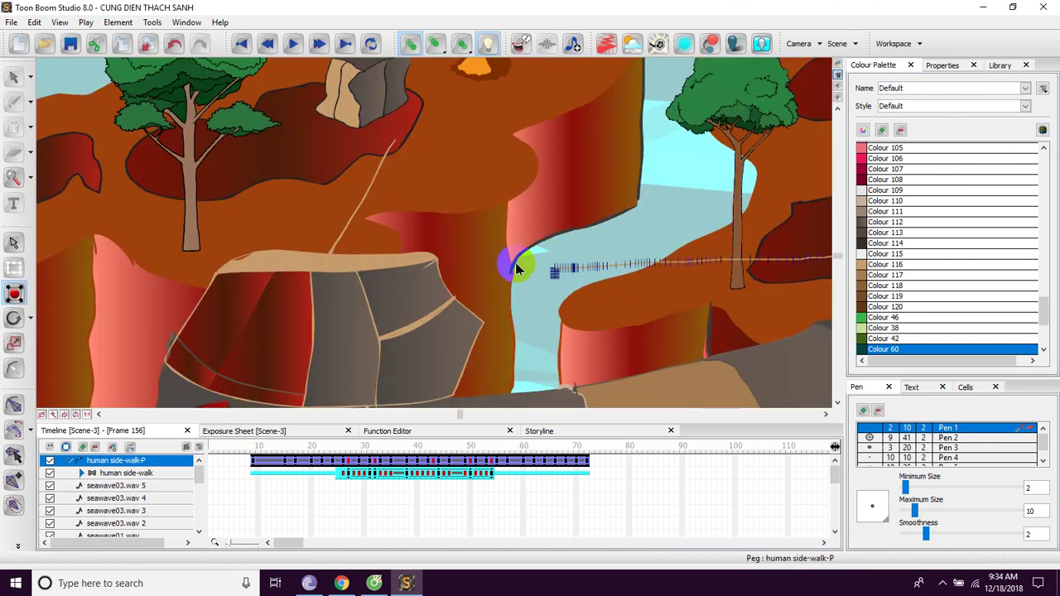
{"action": "left_click", "coordinate": [943, 585]}
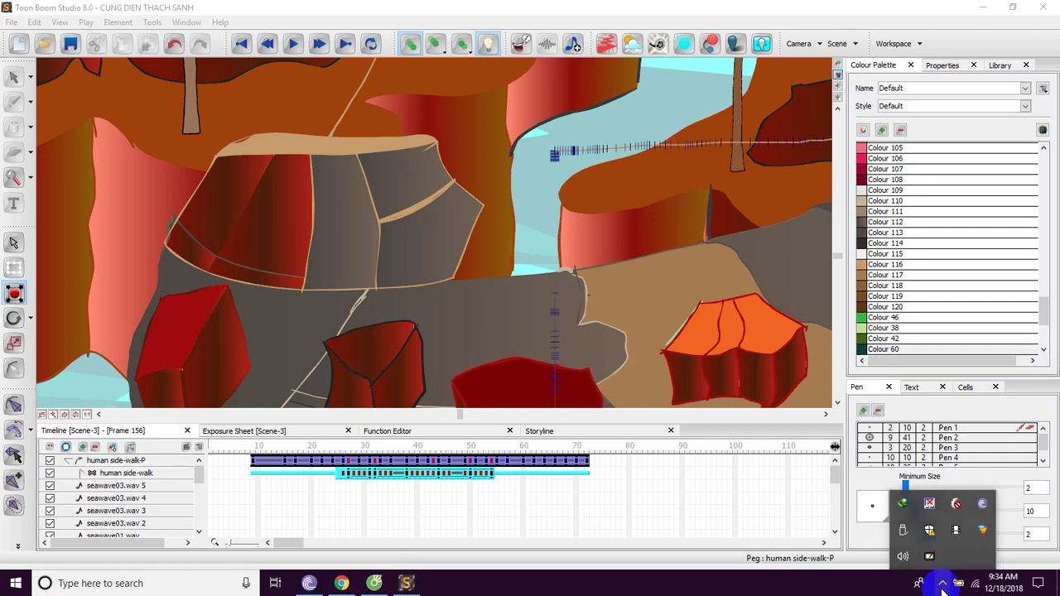
{"action": "left_click", "coordinate": [956, 531]}
{"action": "scroll", "coordinate": [469, 306], "scroll_direction": "down", "scroll_amount": 2}
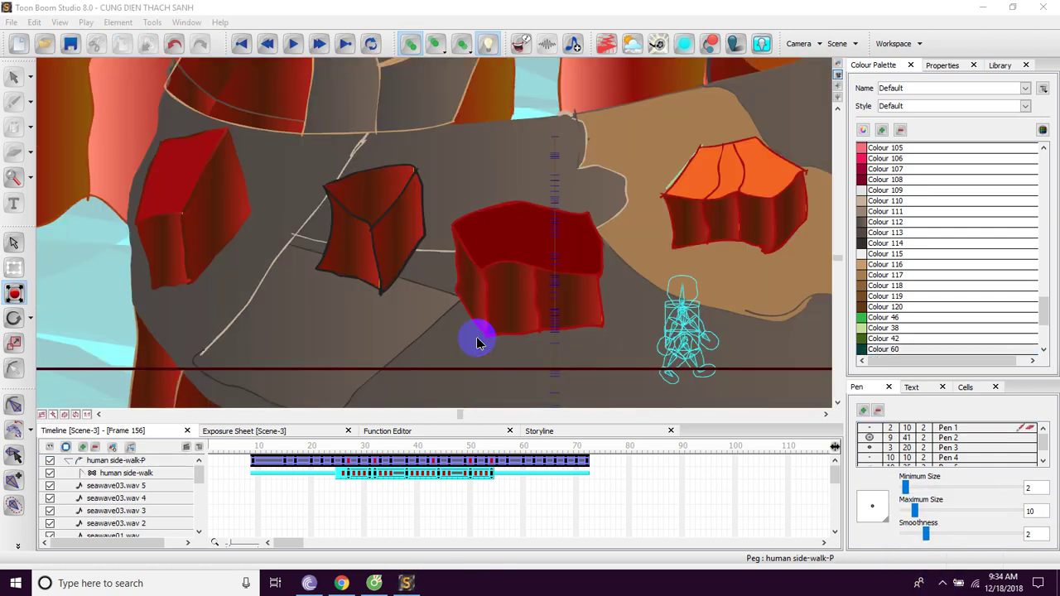
{"action": "scroll", "coordinate": [477, 342], "scroll_direction": "down", "scroll_amount": 6}
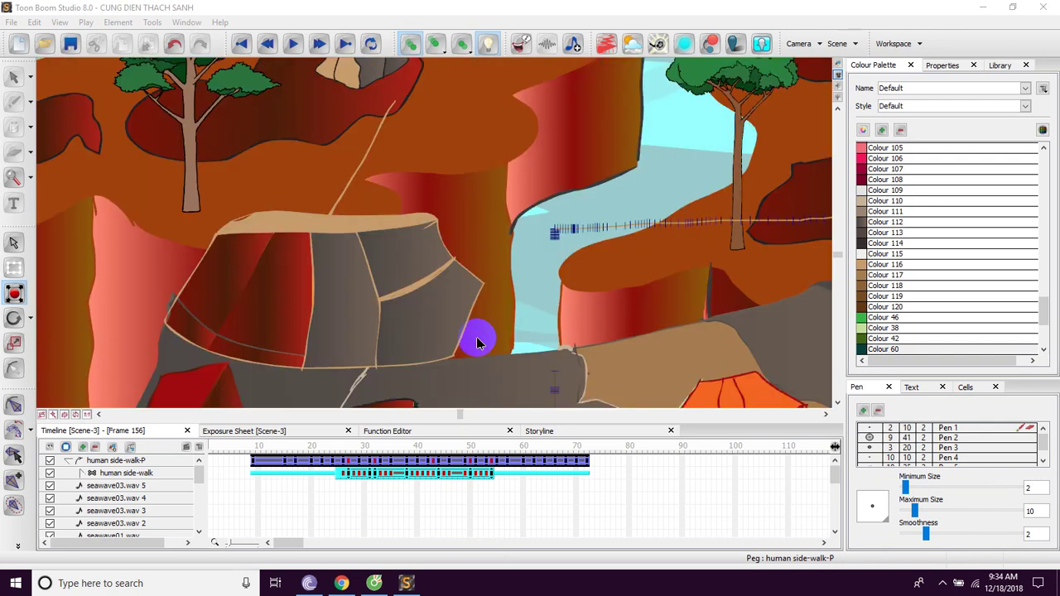
{"action": "scroll", "coordinate": [477, 342], "scroll_direction": "up", "scroll_amount": 8}
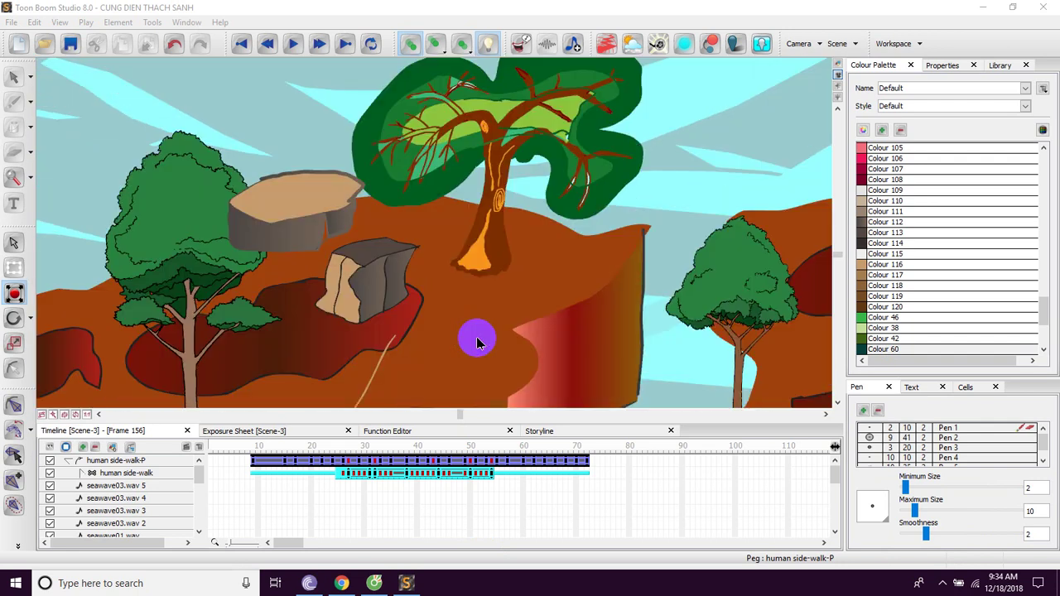
{"action": "scroll", "coordinate": [477, 342], "scroll_direction": "down", "scroll_amount": 2}
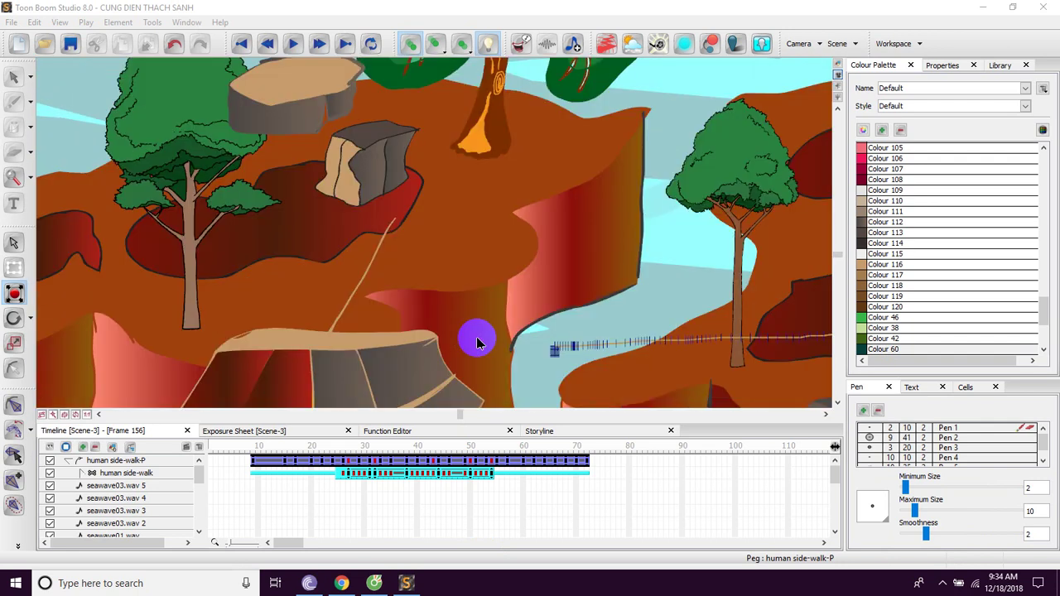
{"action": "left_click", "coordinate": [942, 585]}
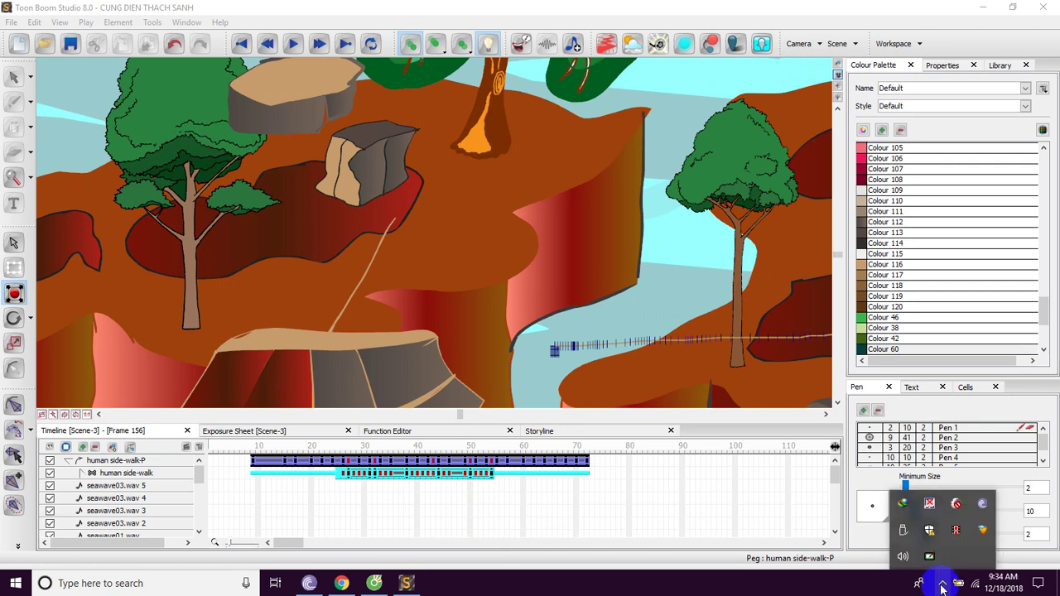